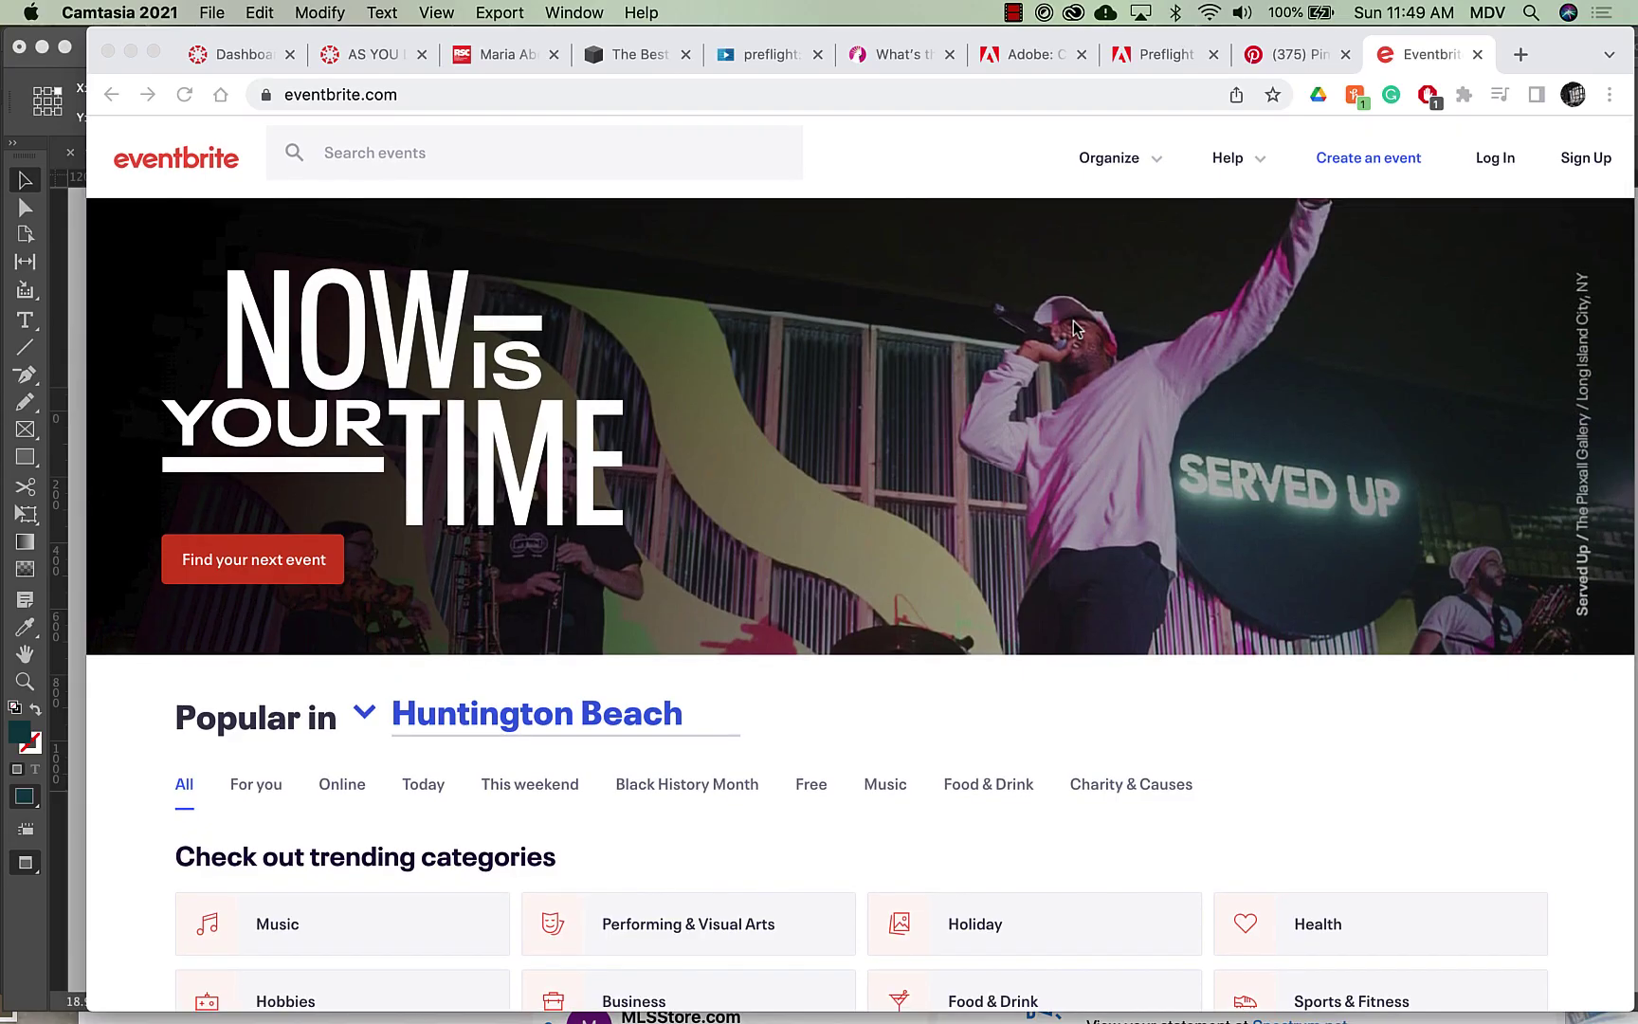
# - Examine the Eventbrite event listings and the assignment's image file guidelines and grading rubric
pyautogui.scroll(-8, 1074, 328)
pyautogui.scroll(-10, 1074, 328)
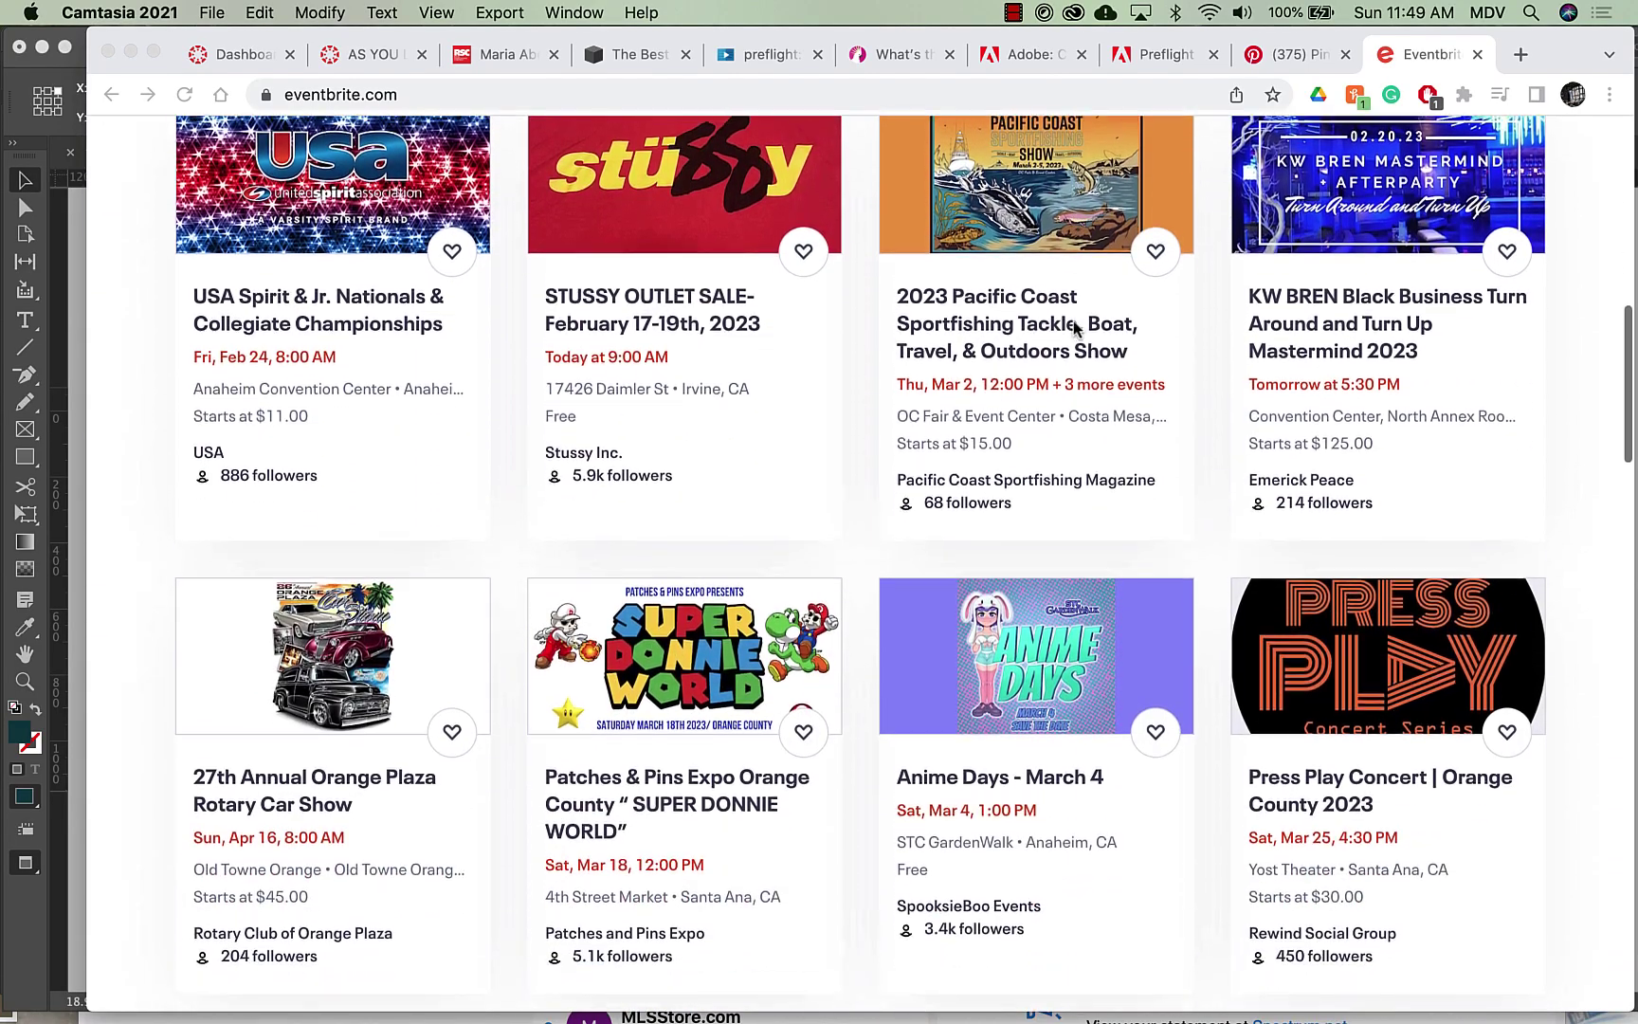
pyautogui.scroll(-4, 1074, 328)
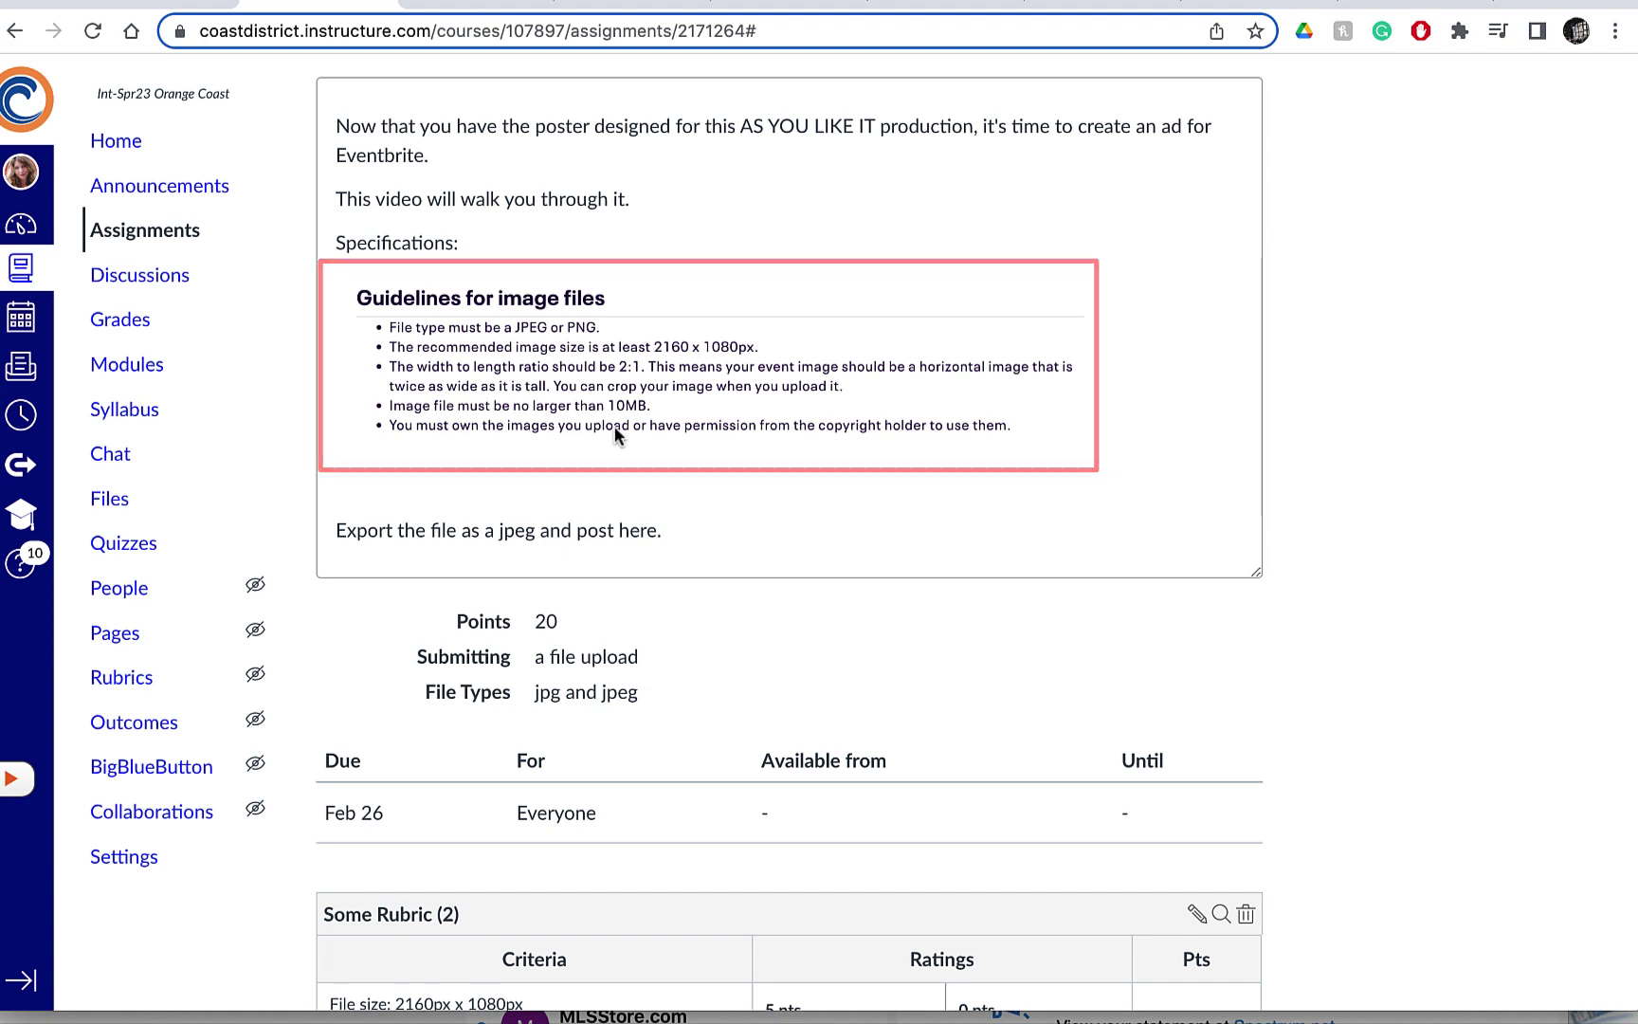
pyautogui.scroll(-5, 614, 429)
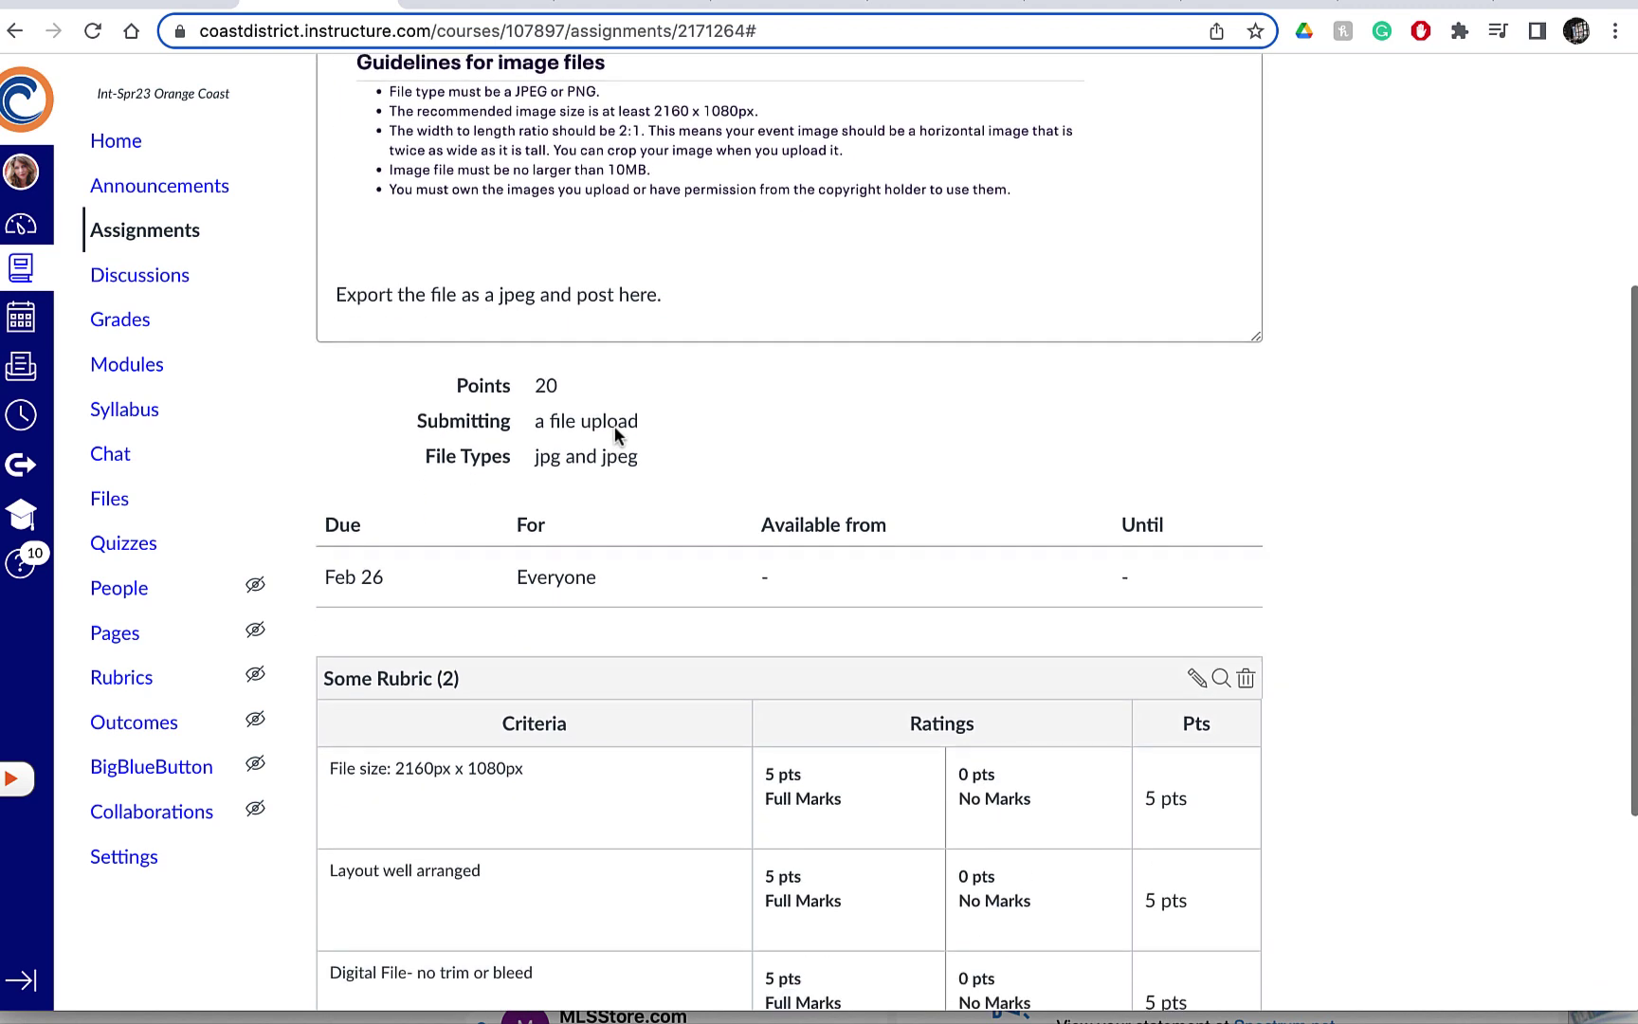
pyautogui.scroll(-2, 614, 427)
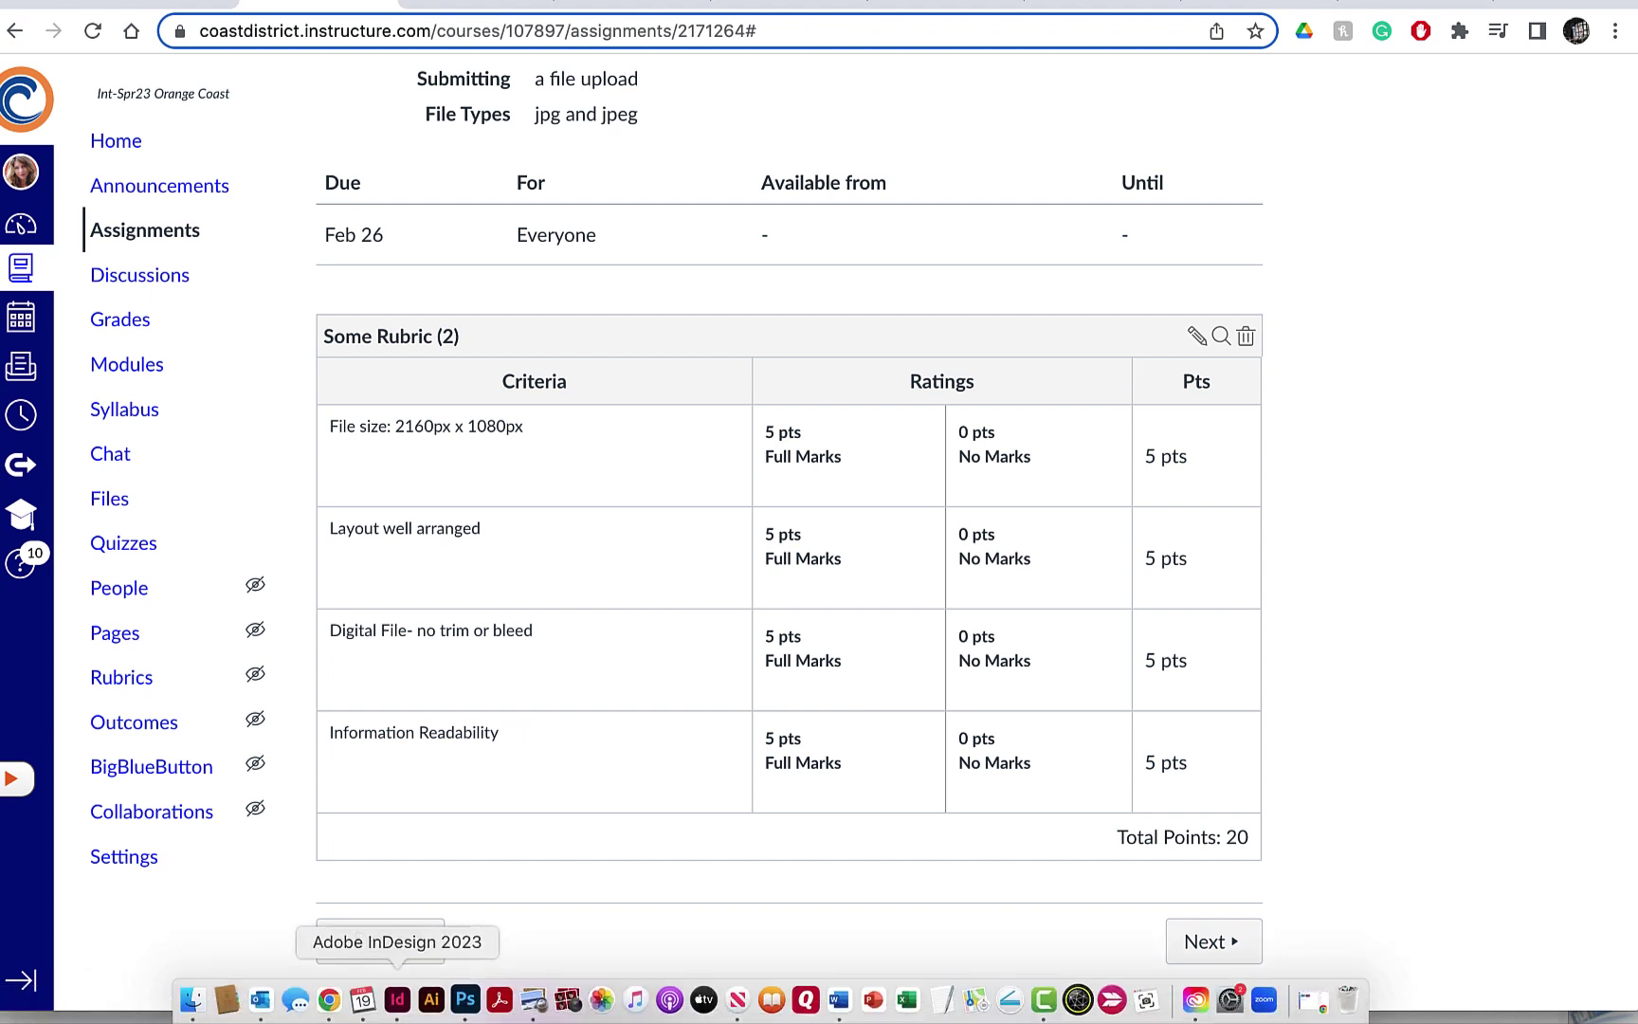
# - Switch to Adobe InDesign and start a new document using the Web presets
pyautogui.click(397, 1005)
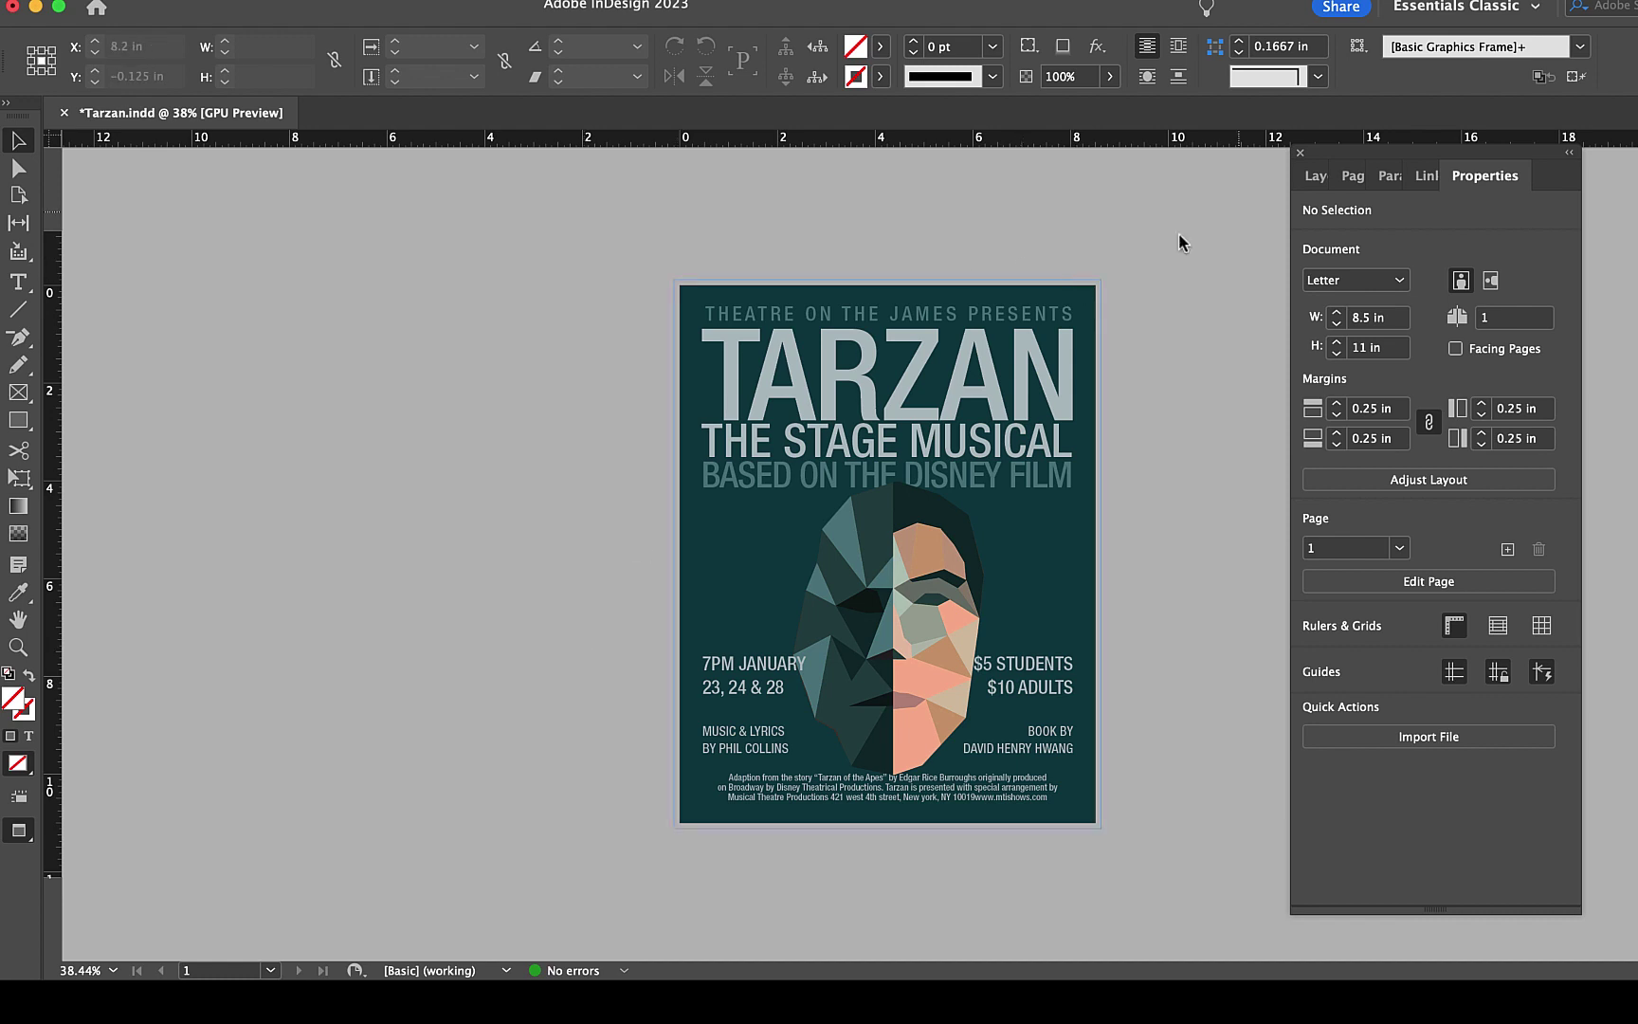
pyautogui.click(1352, 175)
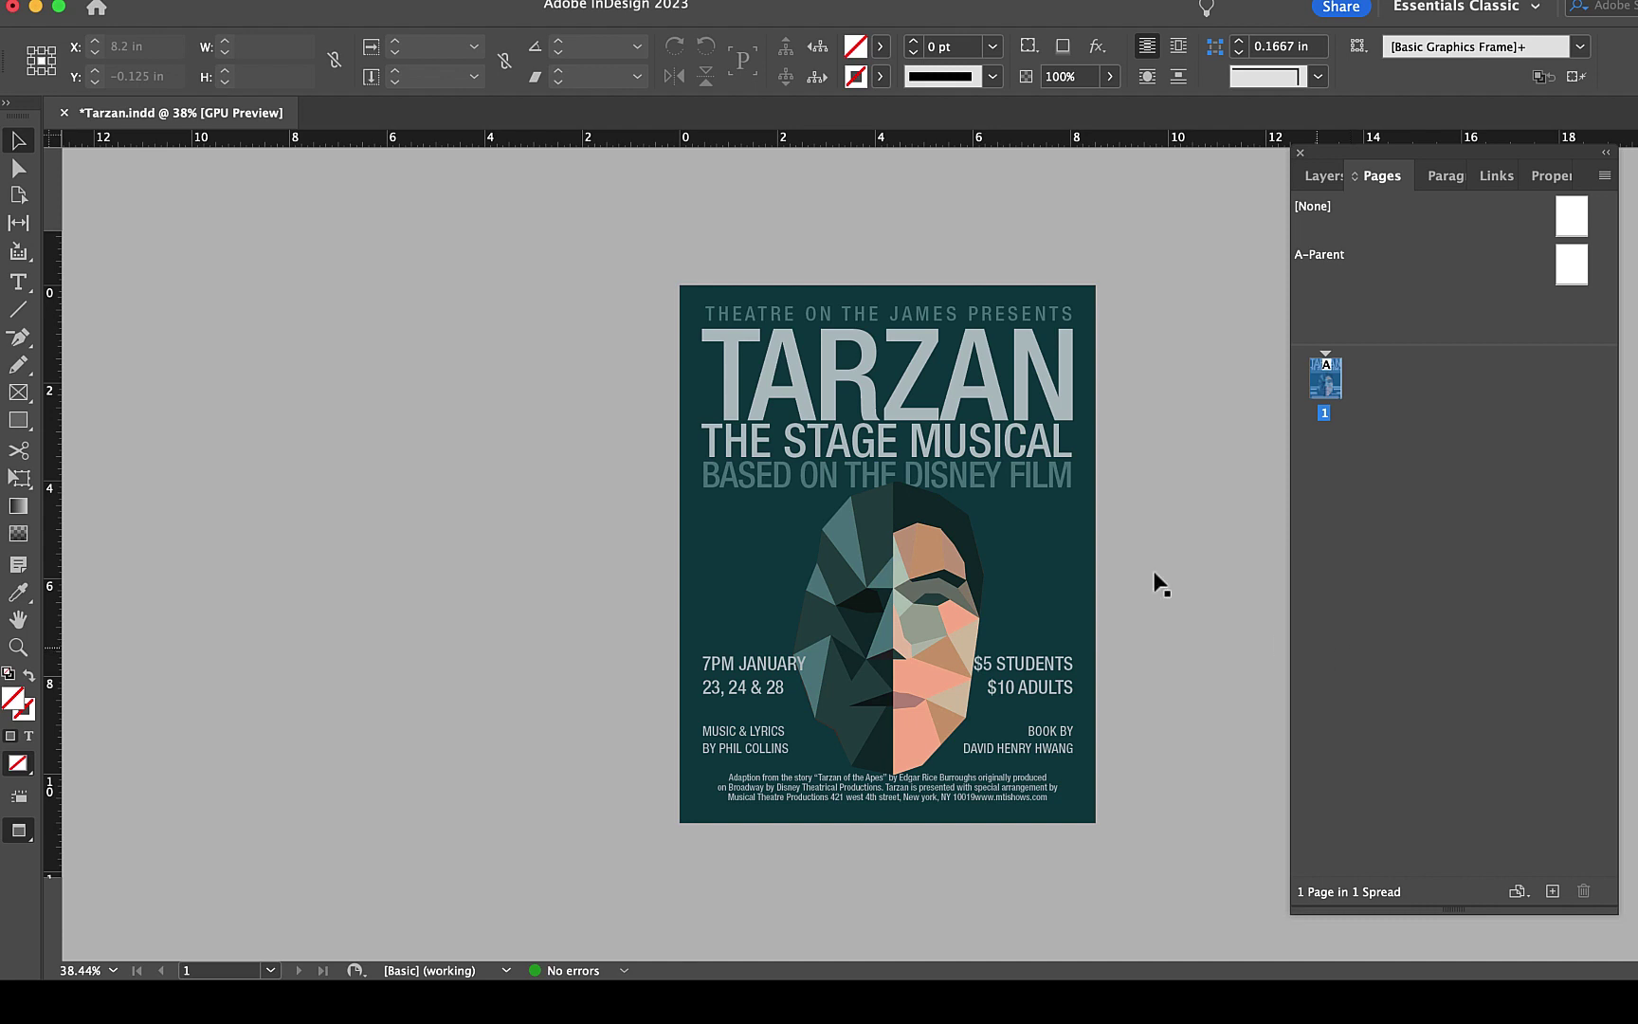
pyautogui.click(156, 2)
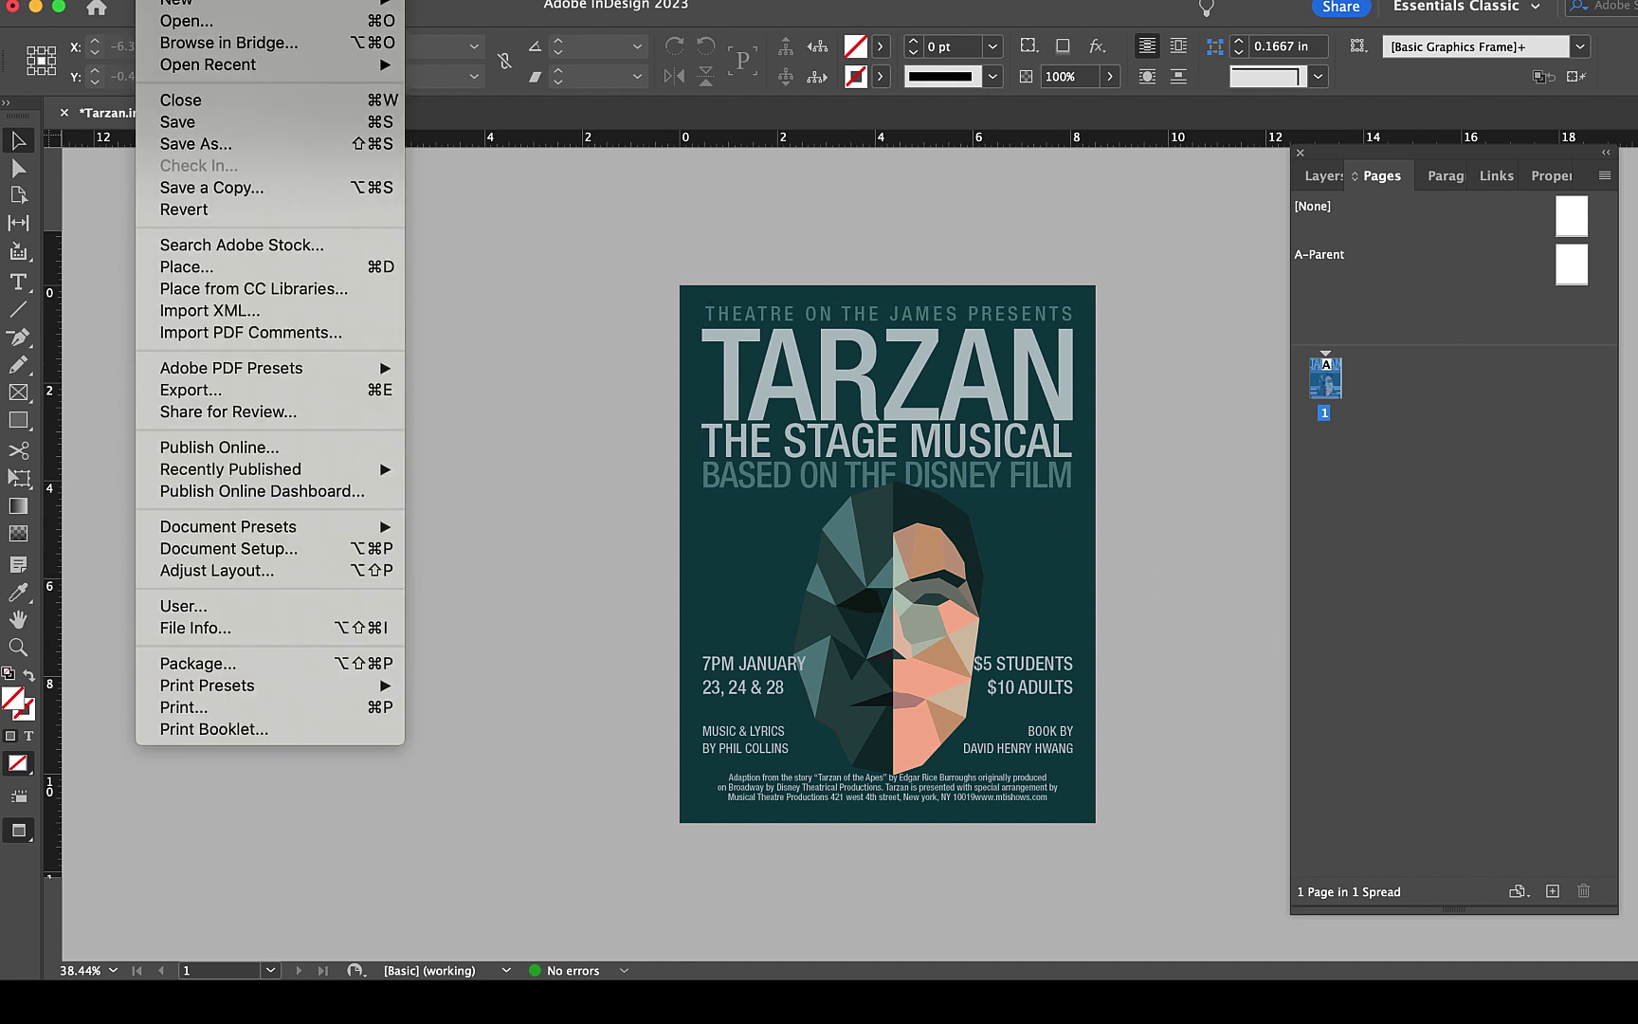
pyautogui.moveTo(170, 2)
pyautogui.click(438, 4)
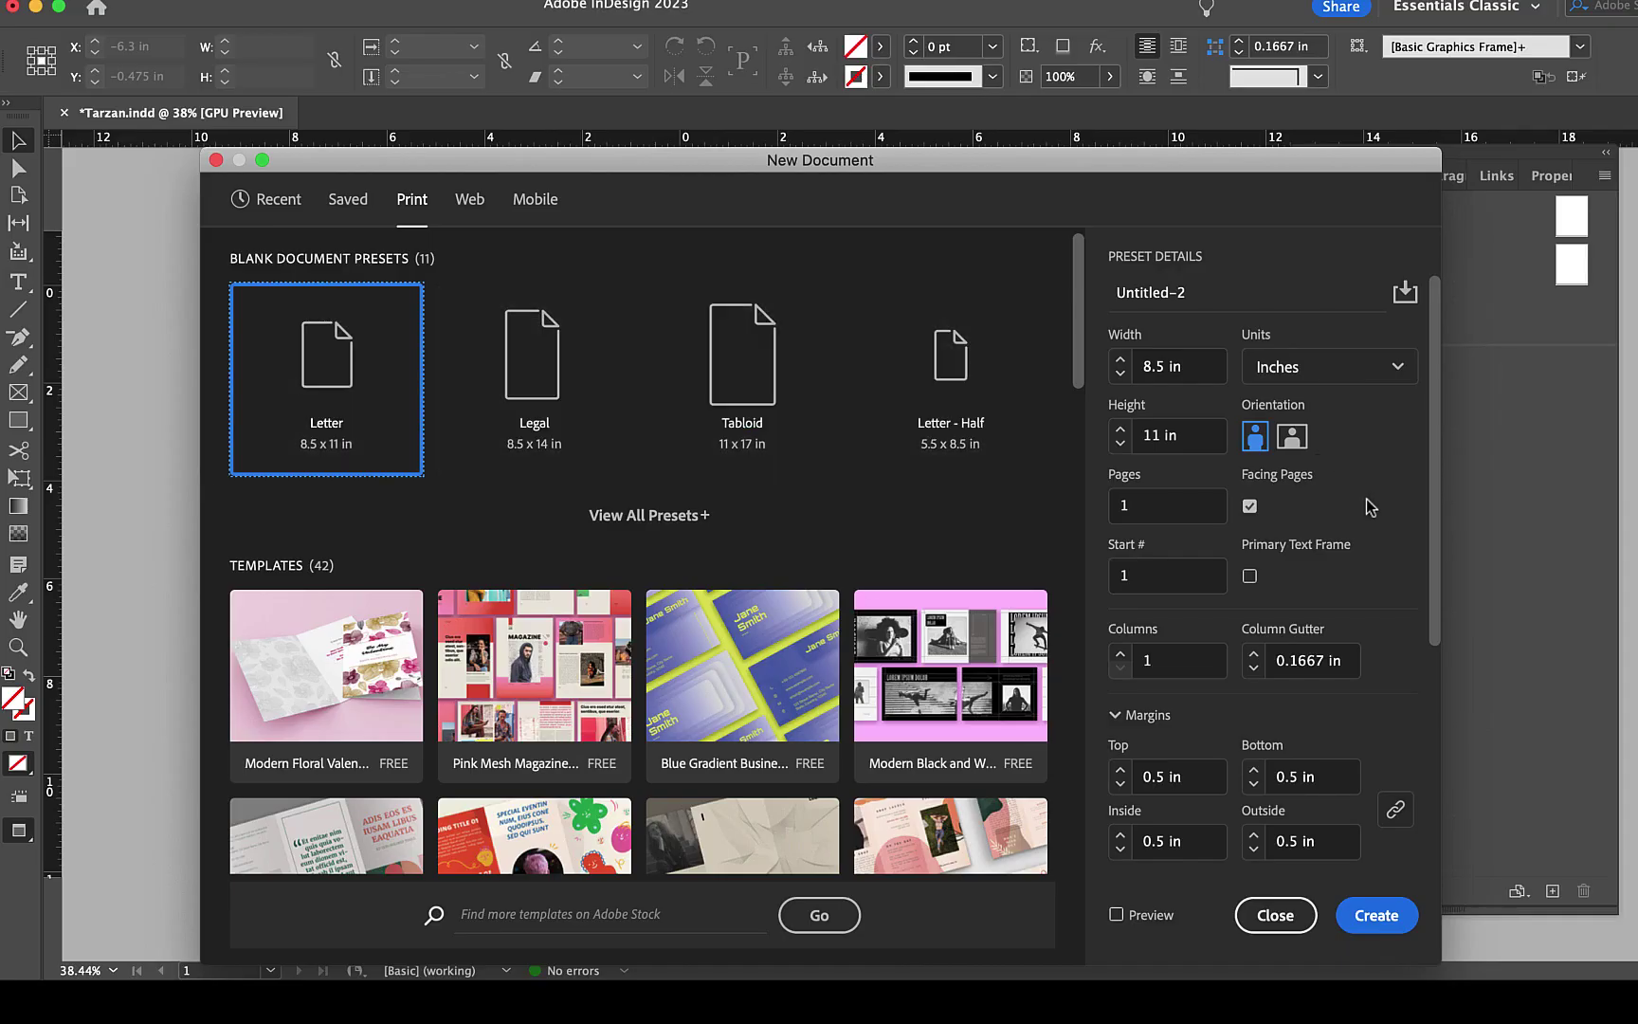
pyautogui.scroll(-5, 1144, 404)
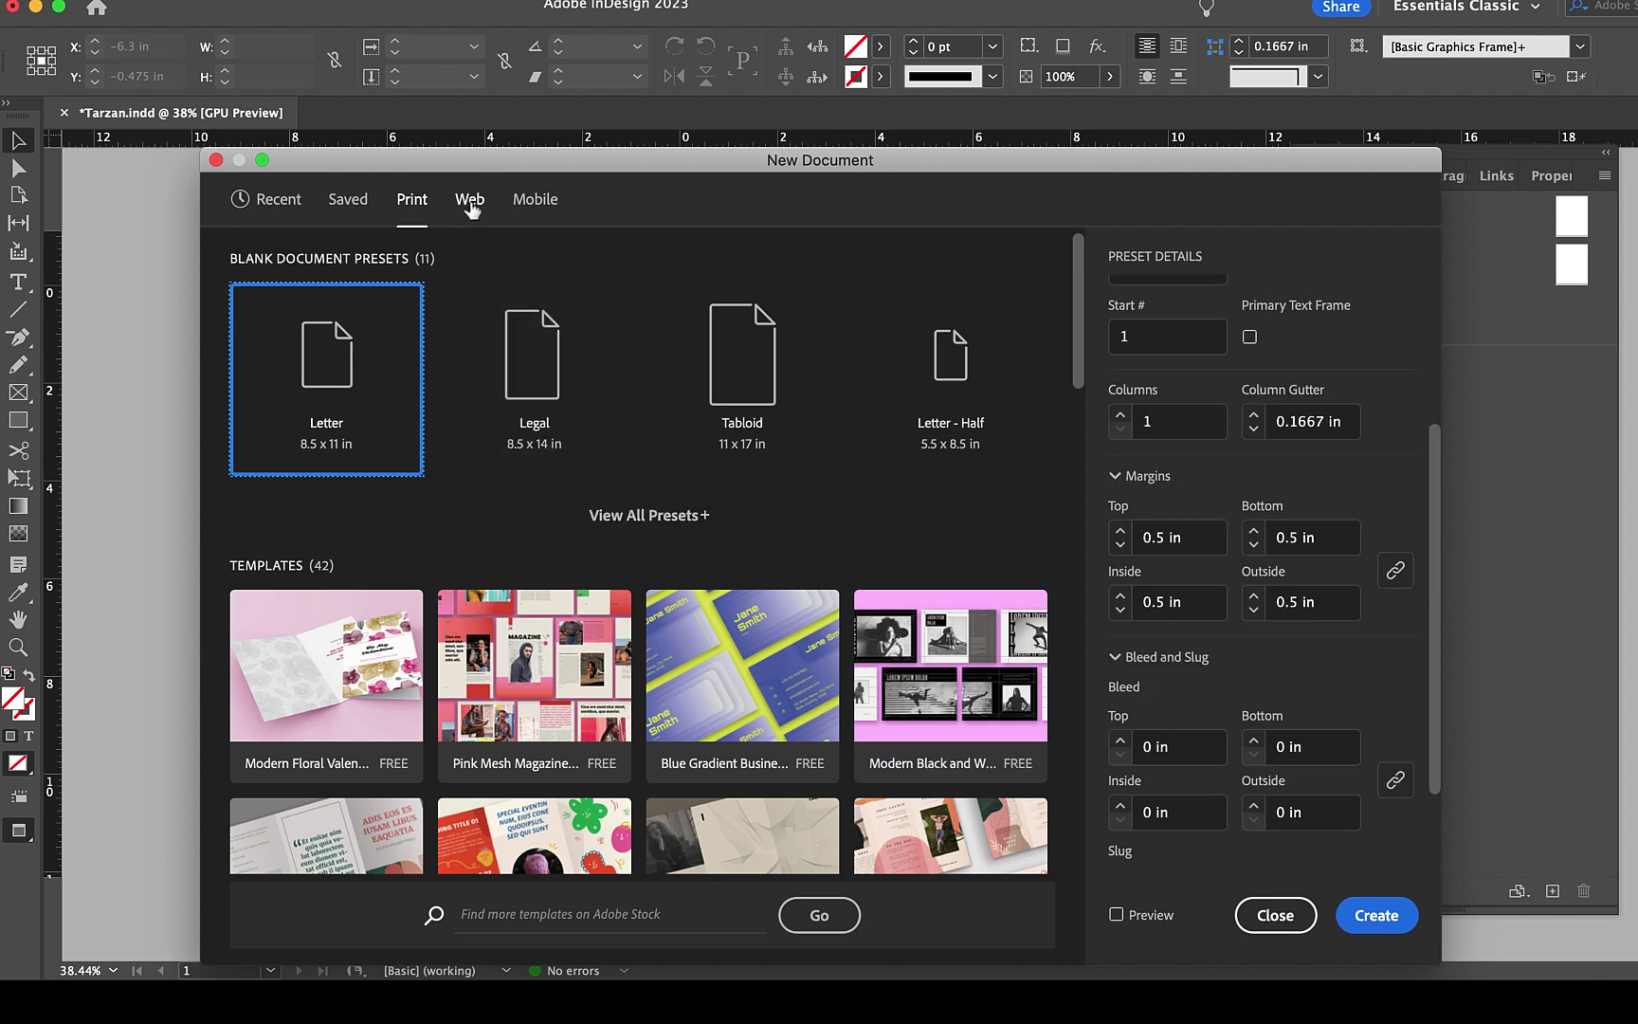
pyautogui.click(470, 203)
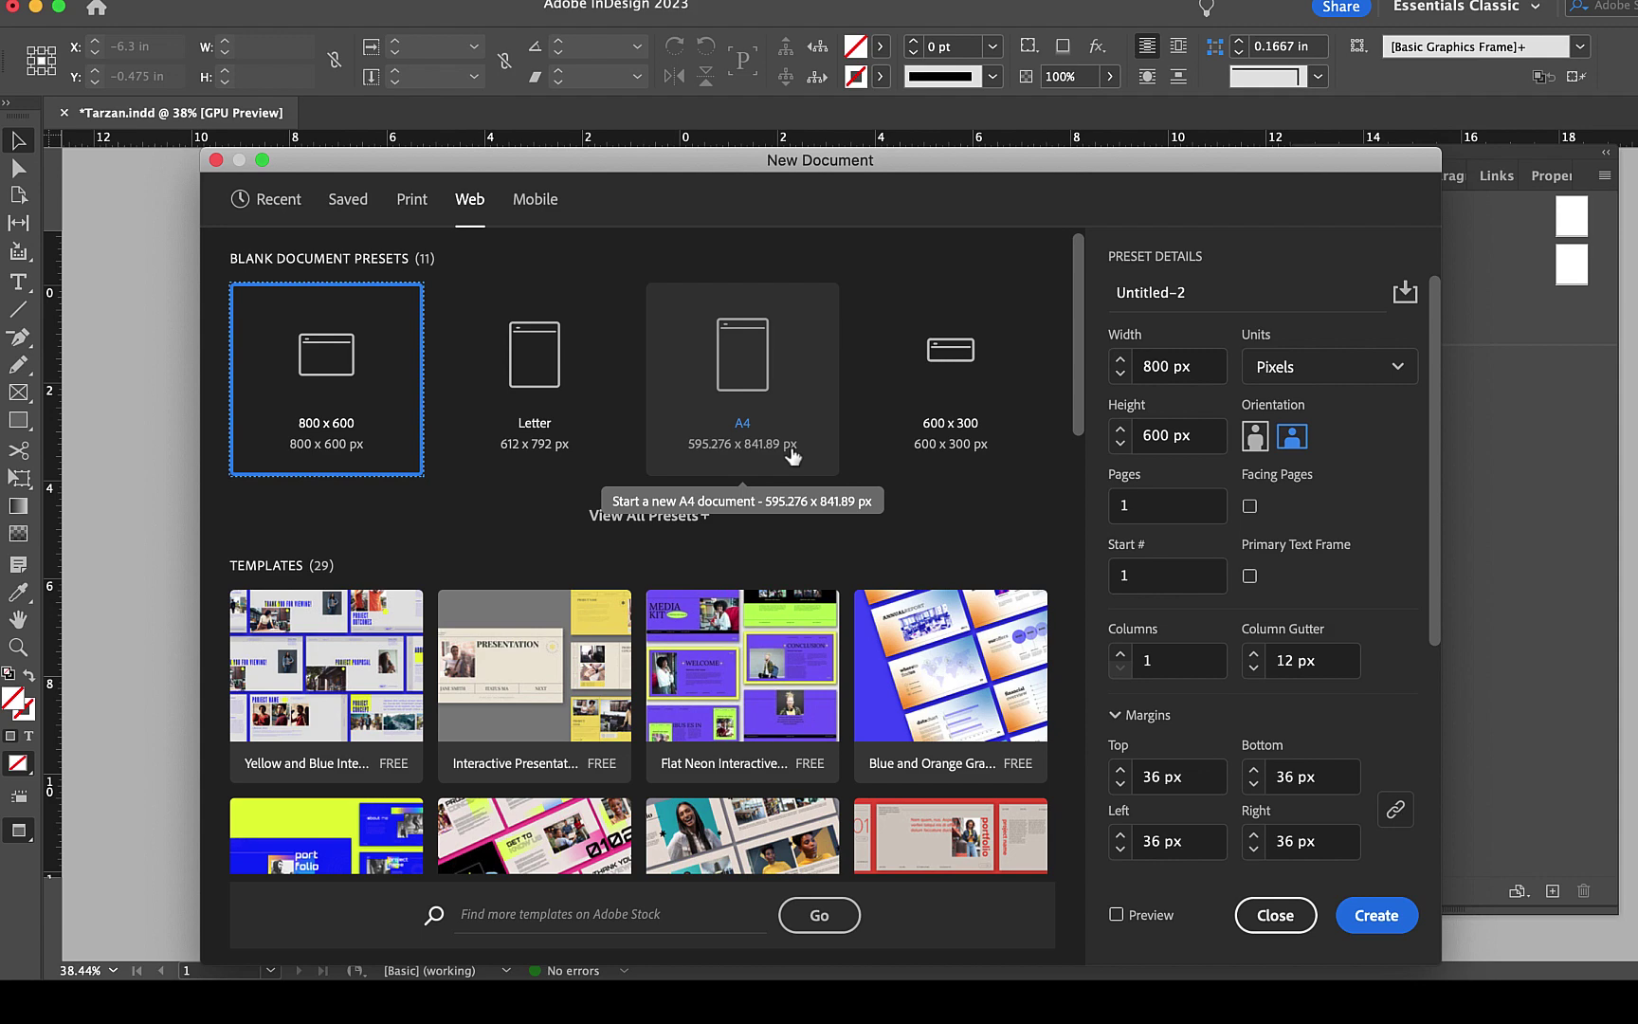
pyautogui.click(536, 200)
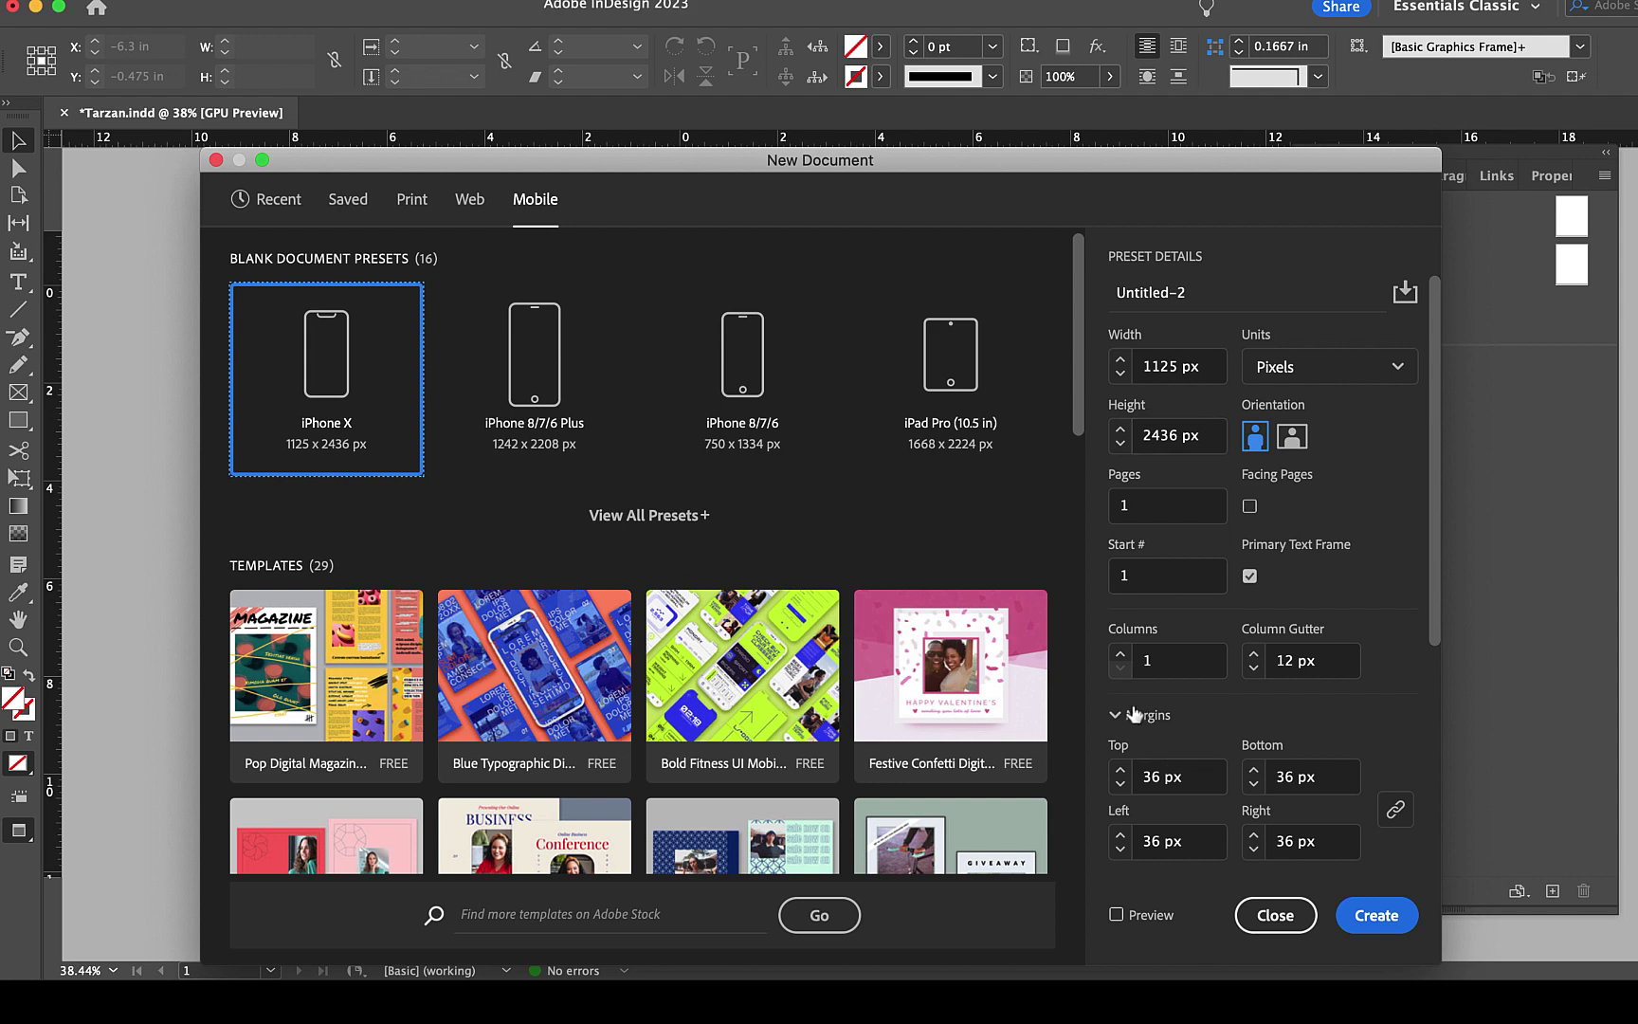
pyautogui.click(468, 200)
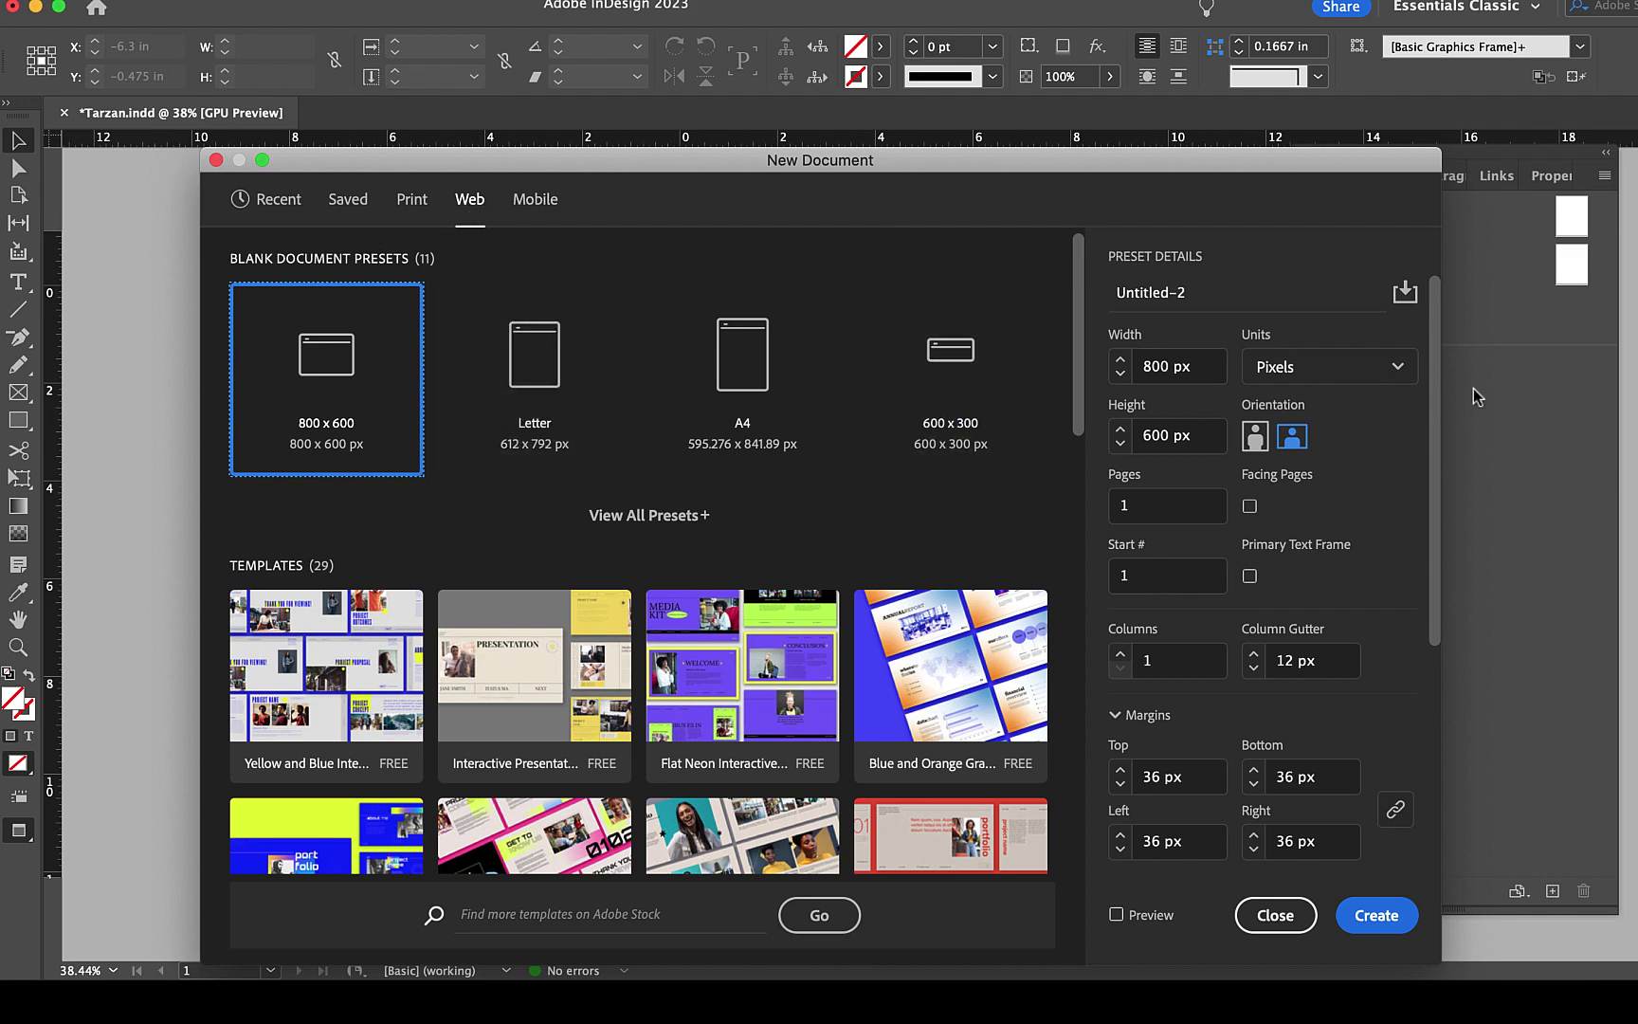
# - Set the new document's size to 2160 px wide by 1080 px high and create it
pyautogui.click(1171, 366)
pyautogui.press('super+a')
pyautogui.write('2160')
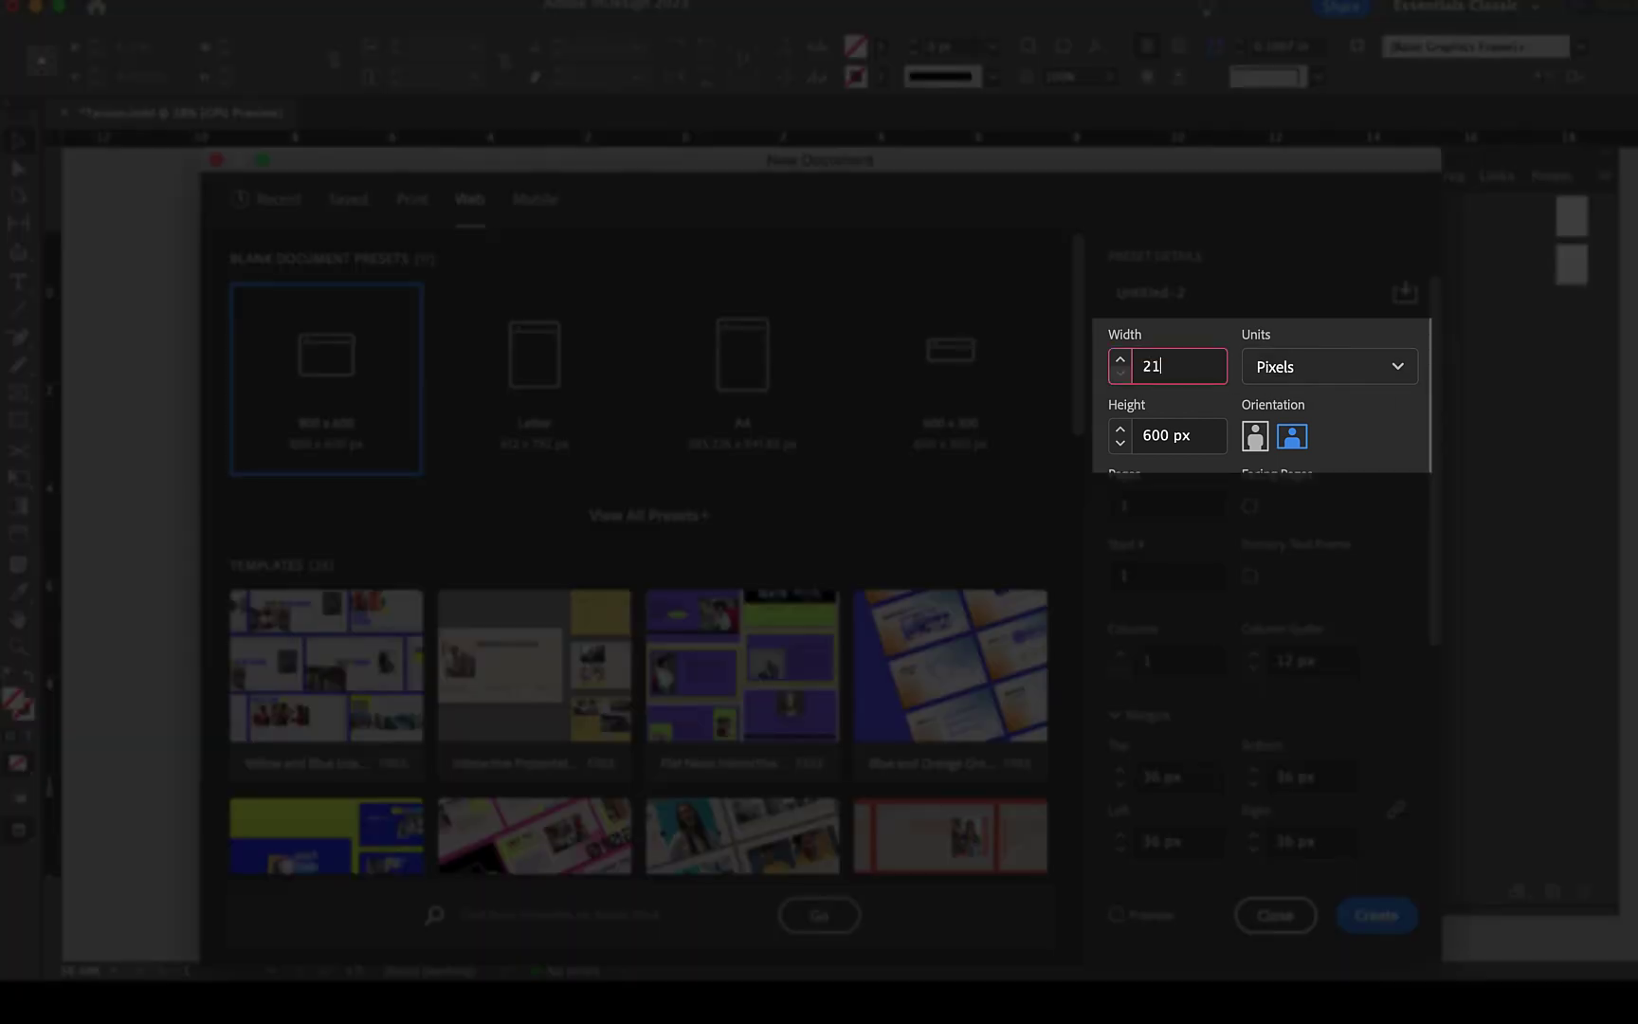
pyautogui.press('Tab')
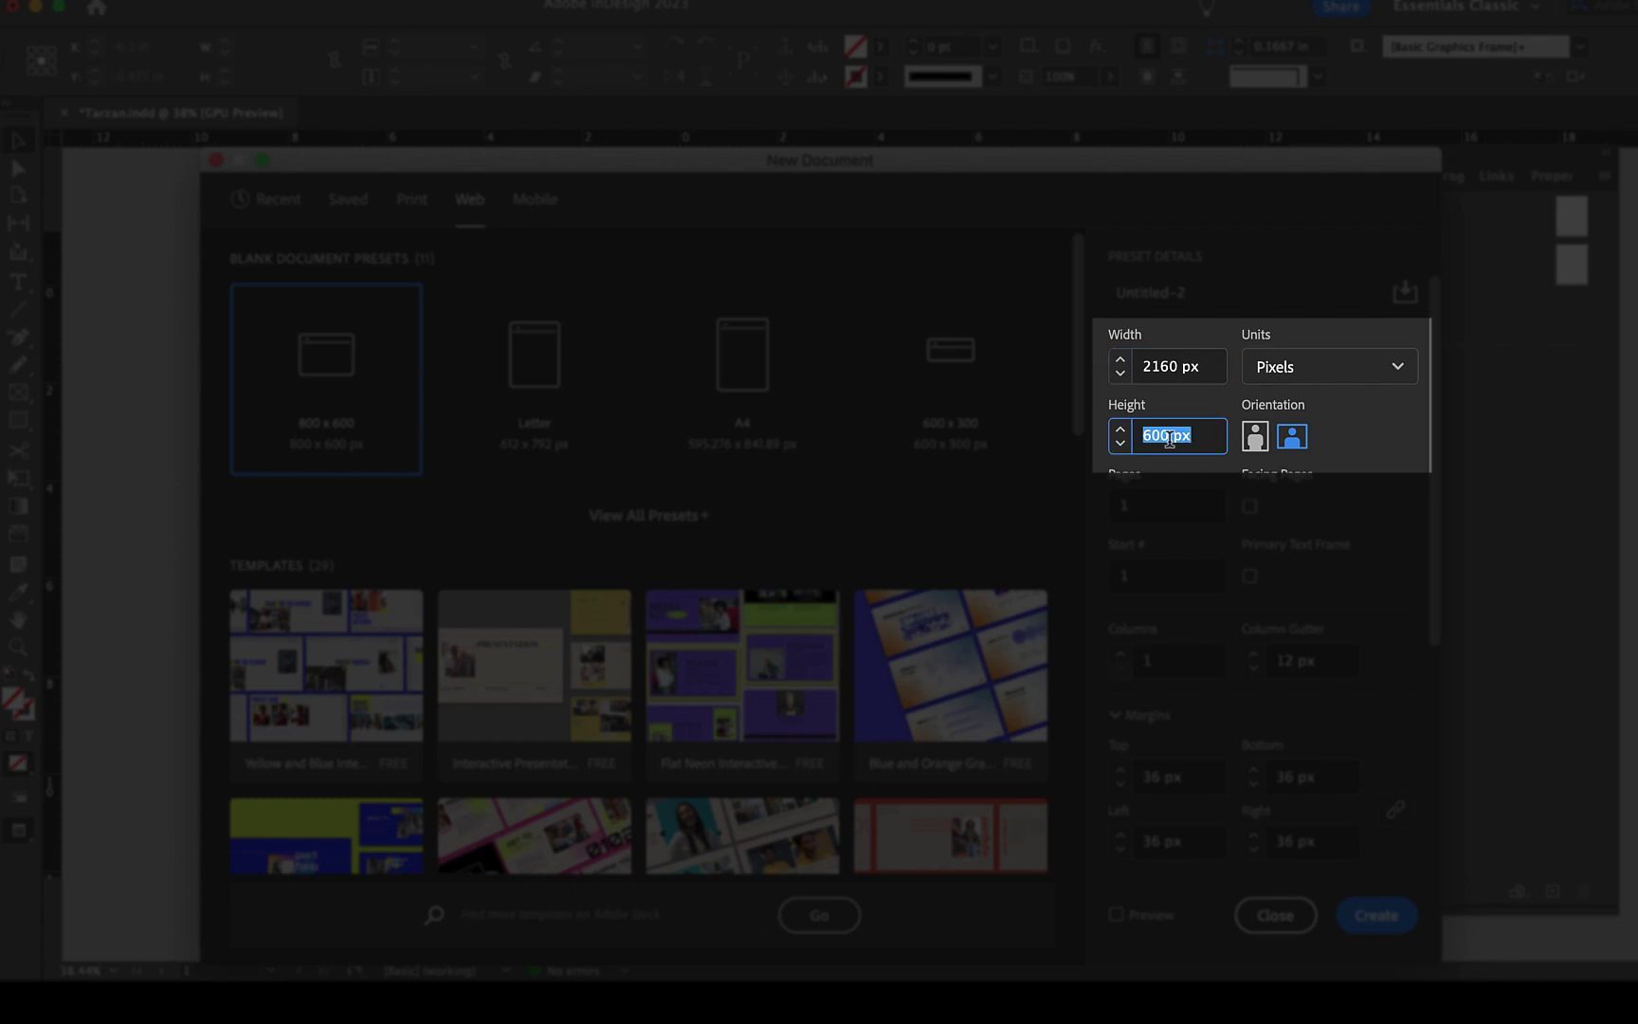
pyautogui.write('1080')
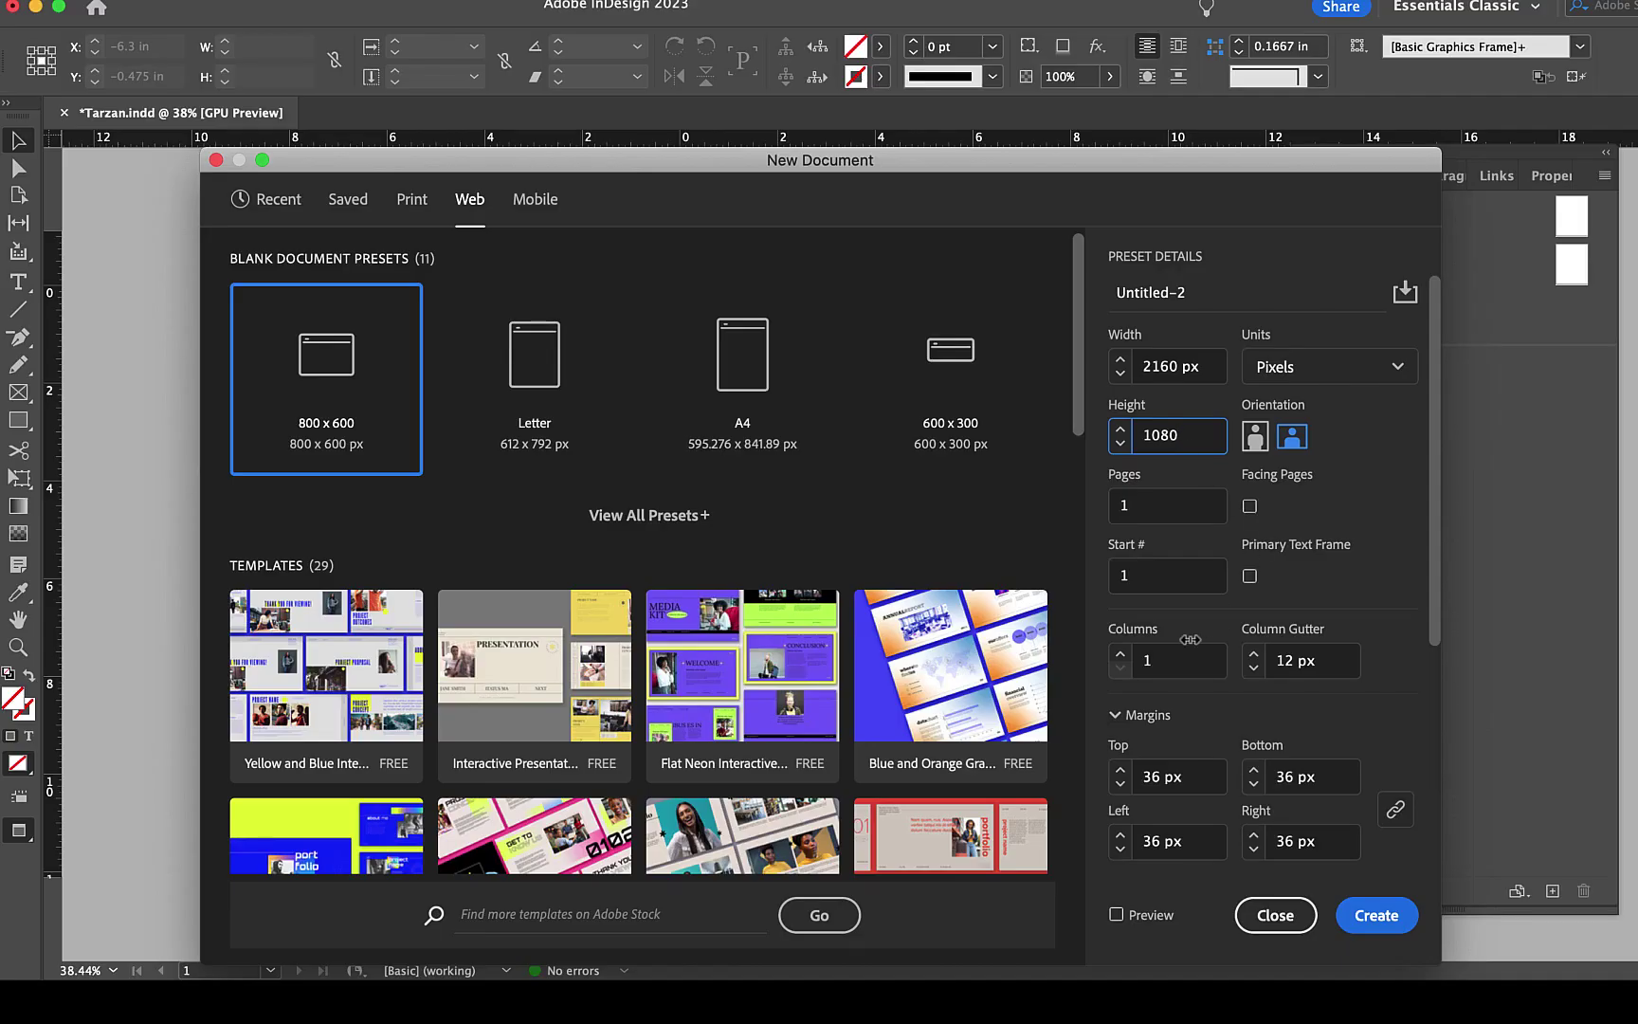
pyautogui.scroll(-4, 1192, 645)
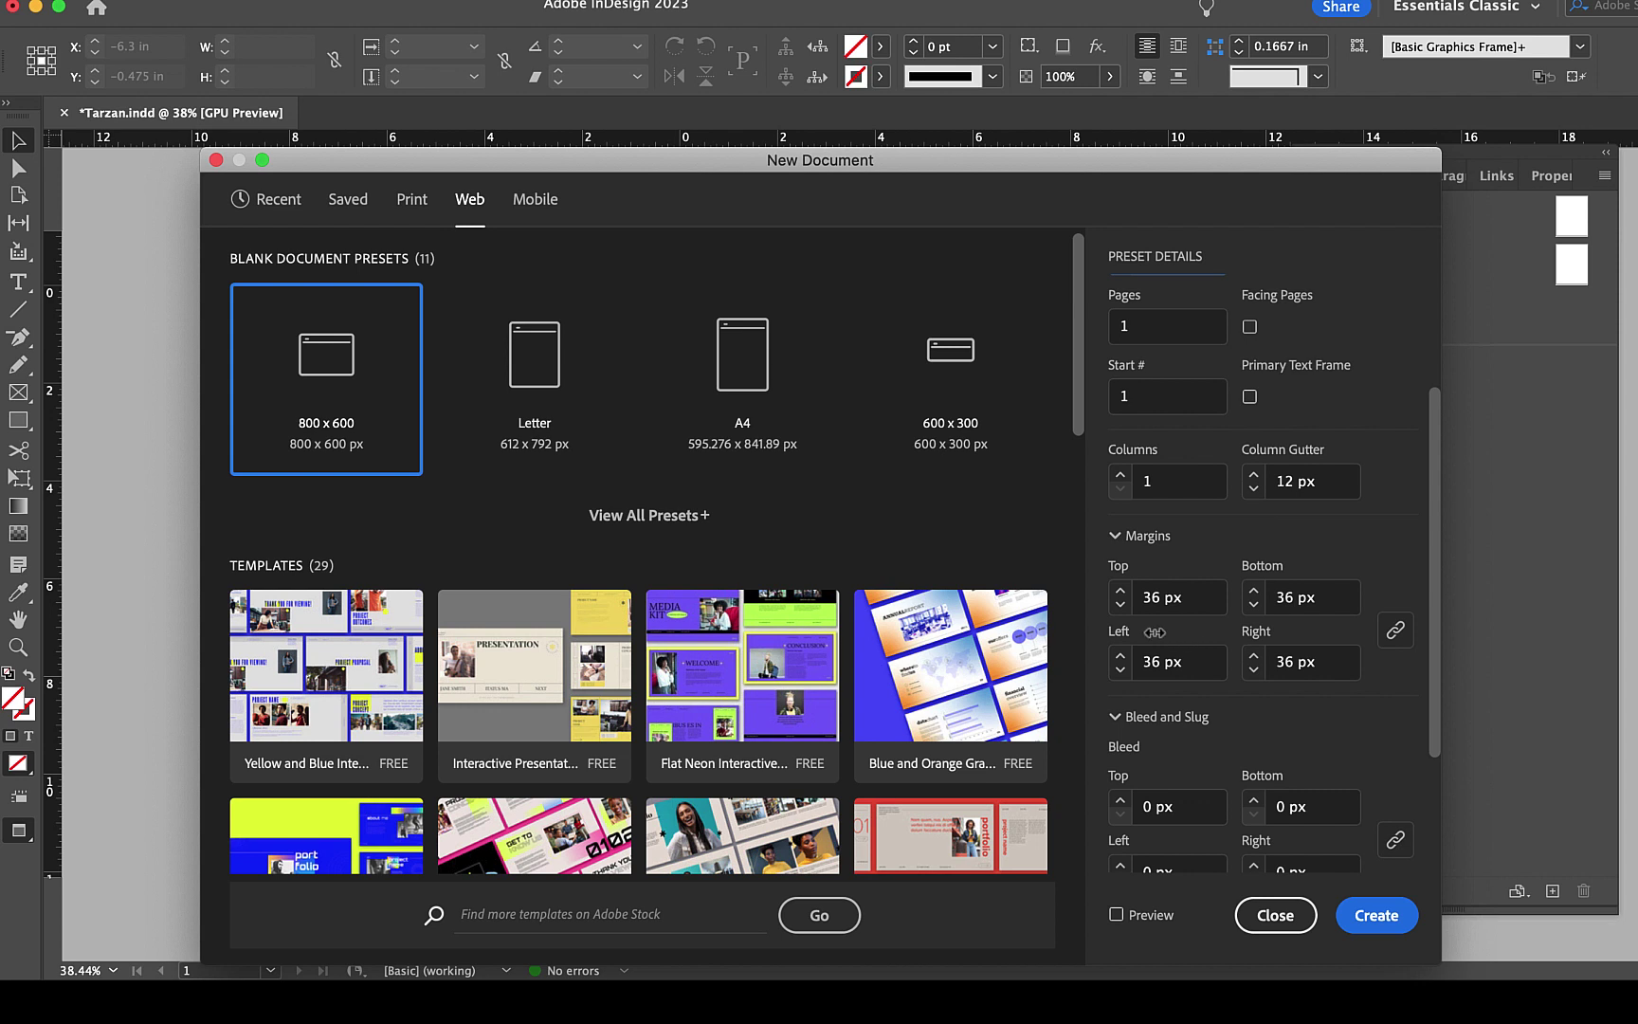
pyautogui.click(1377, 919)
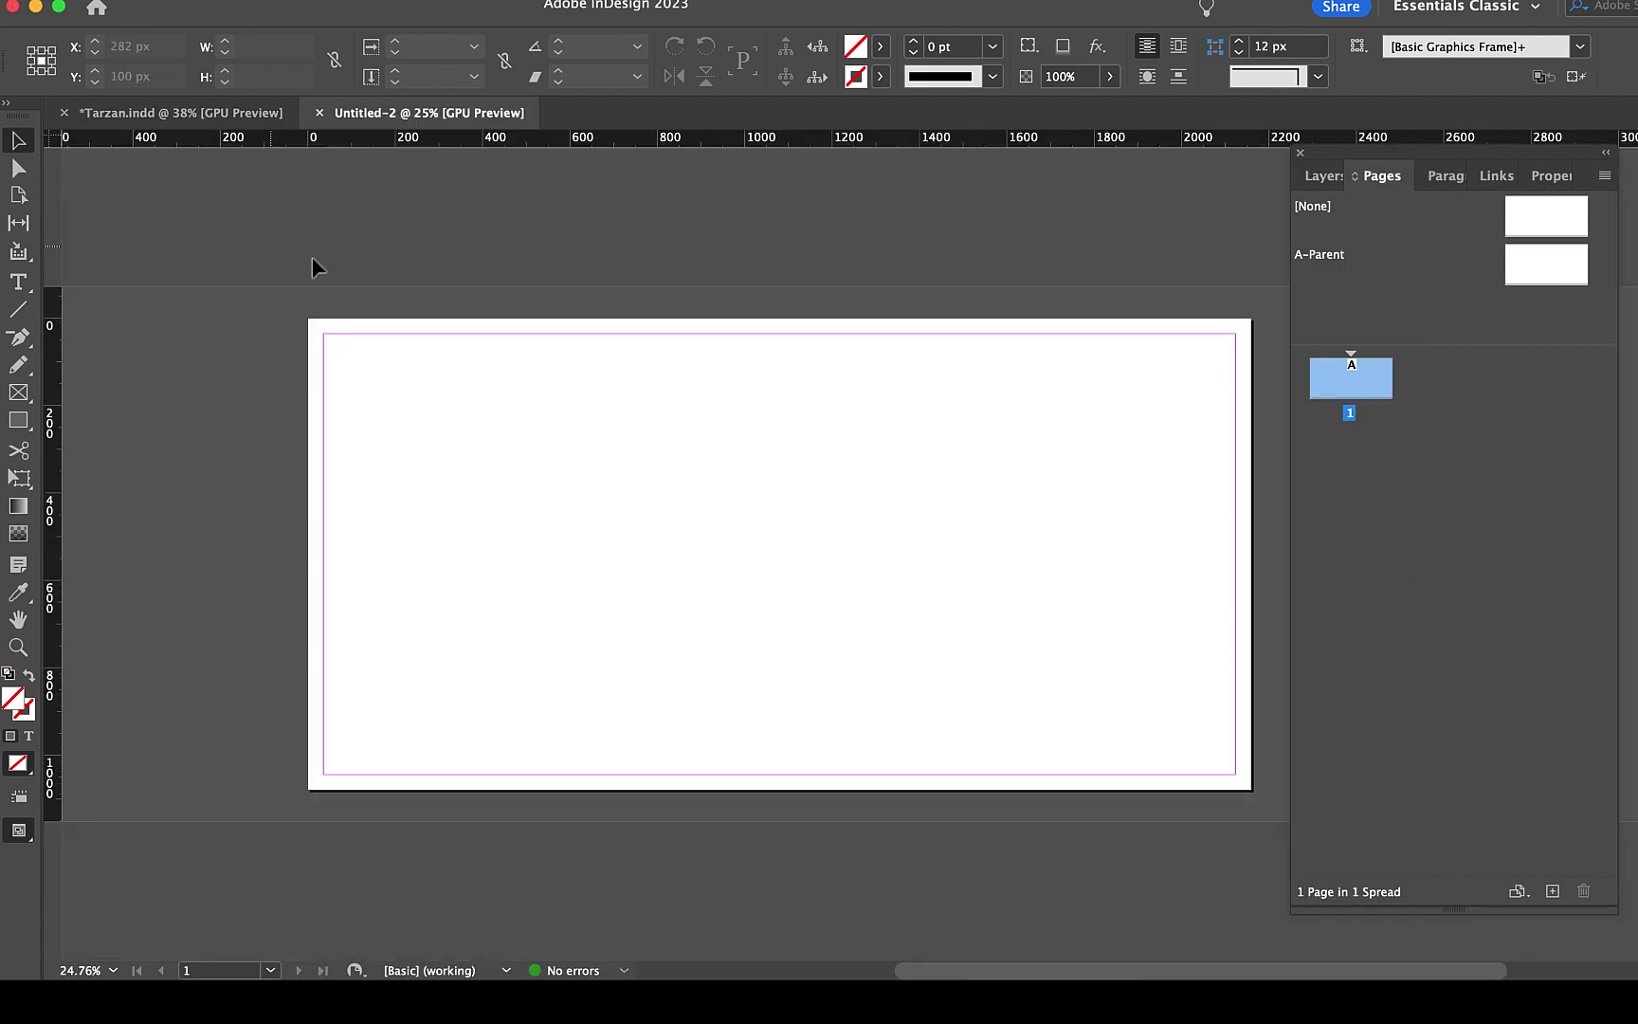
# - Copy all the artwork from the Tarzan poster and paste it into the new blank document
pyautogui.click(205, 116)
pyautogui.press('super+a')
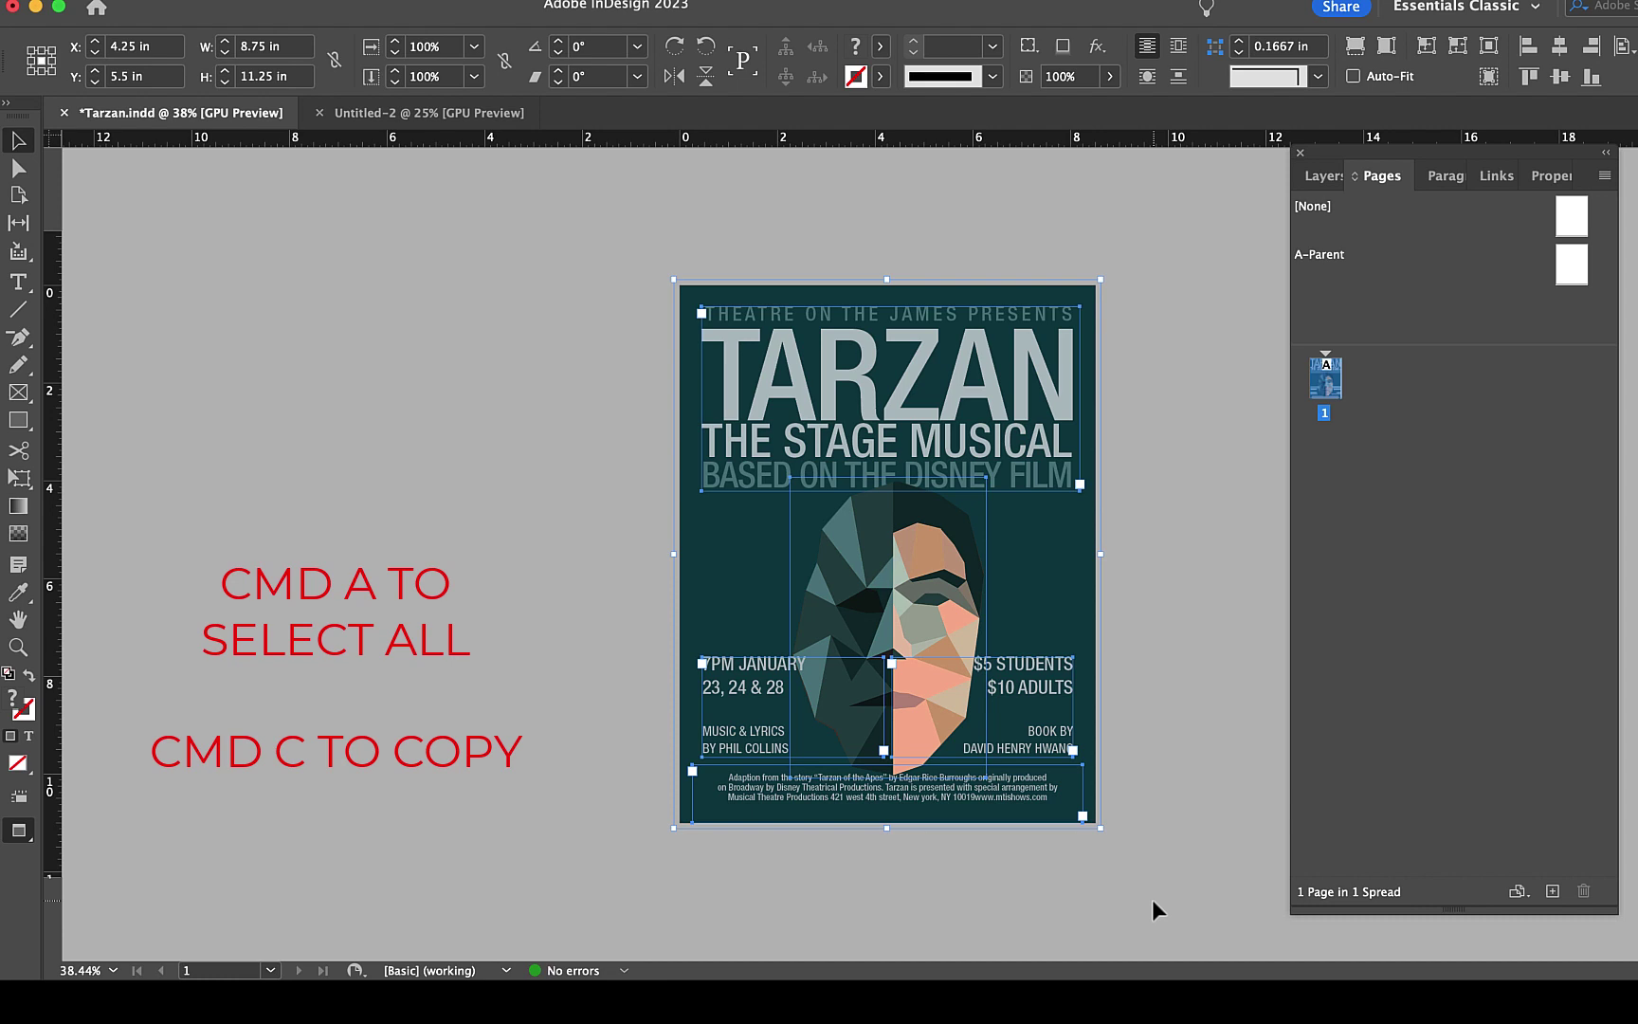
pyautogui.click(453, 106)
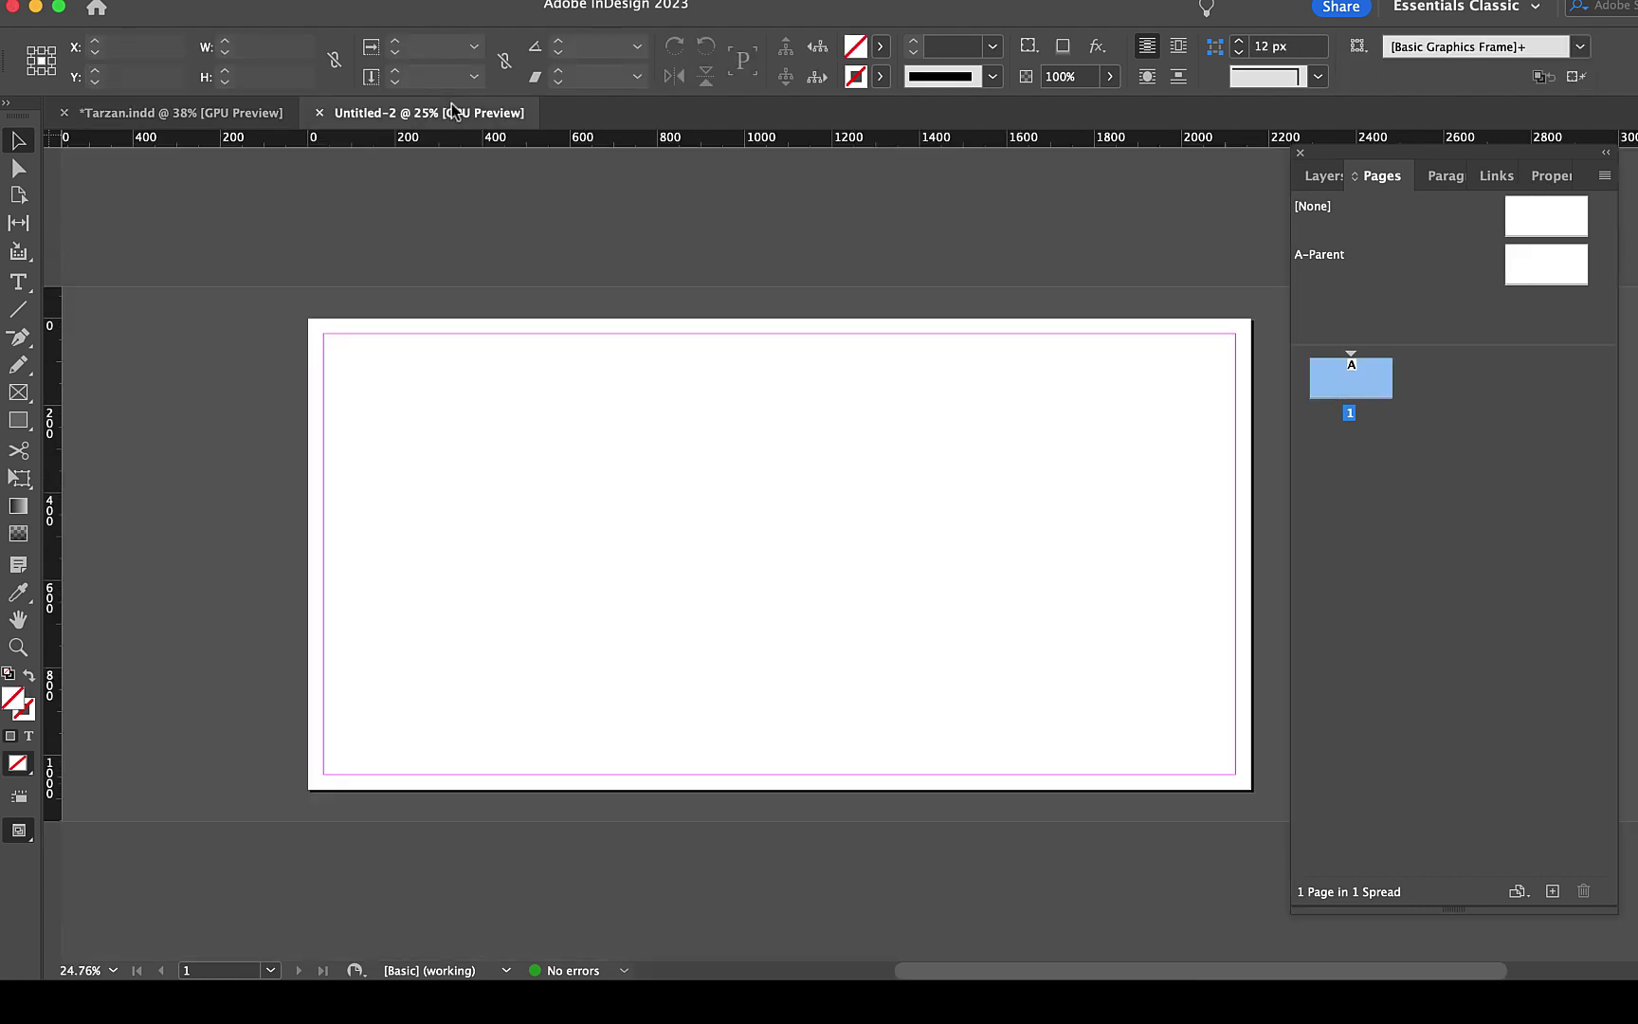
pyautogui.press('super+v')
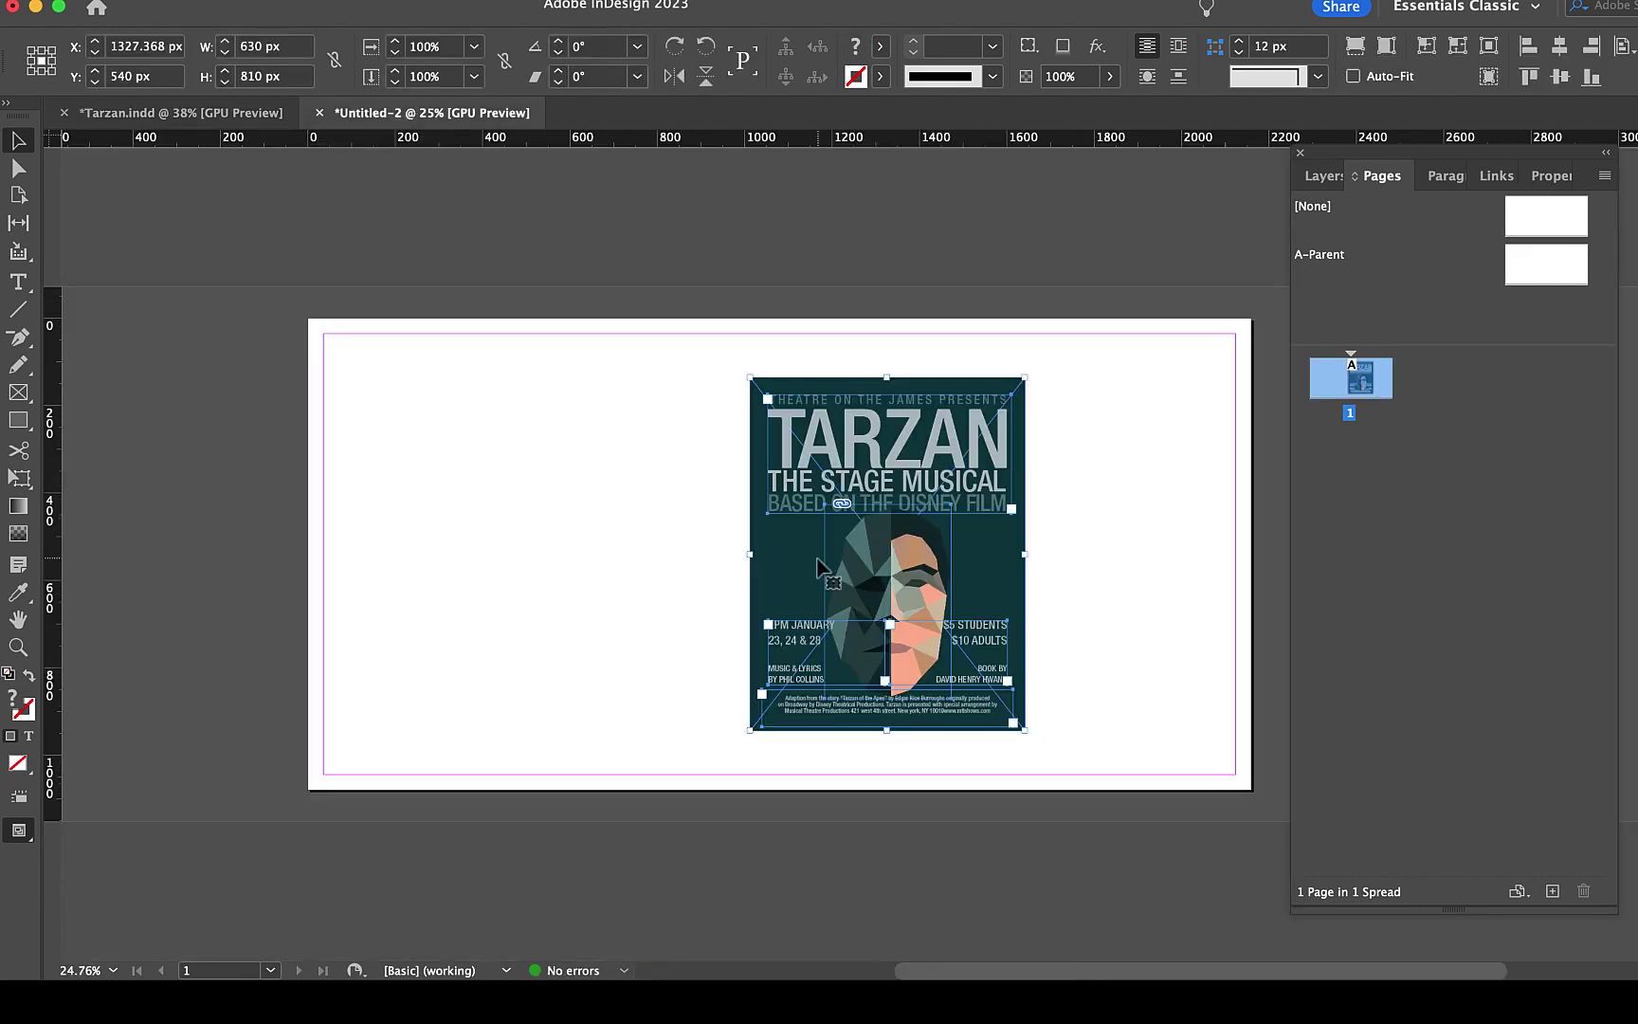
pyautogui.click(1096, 596)
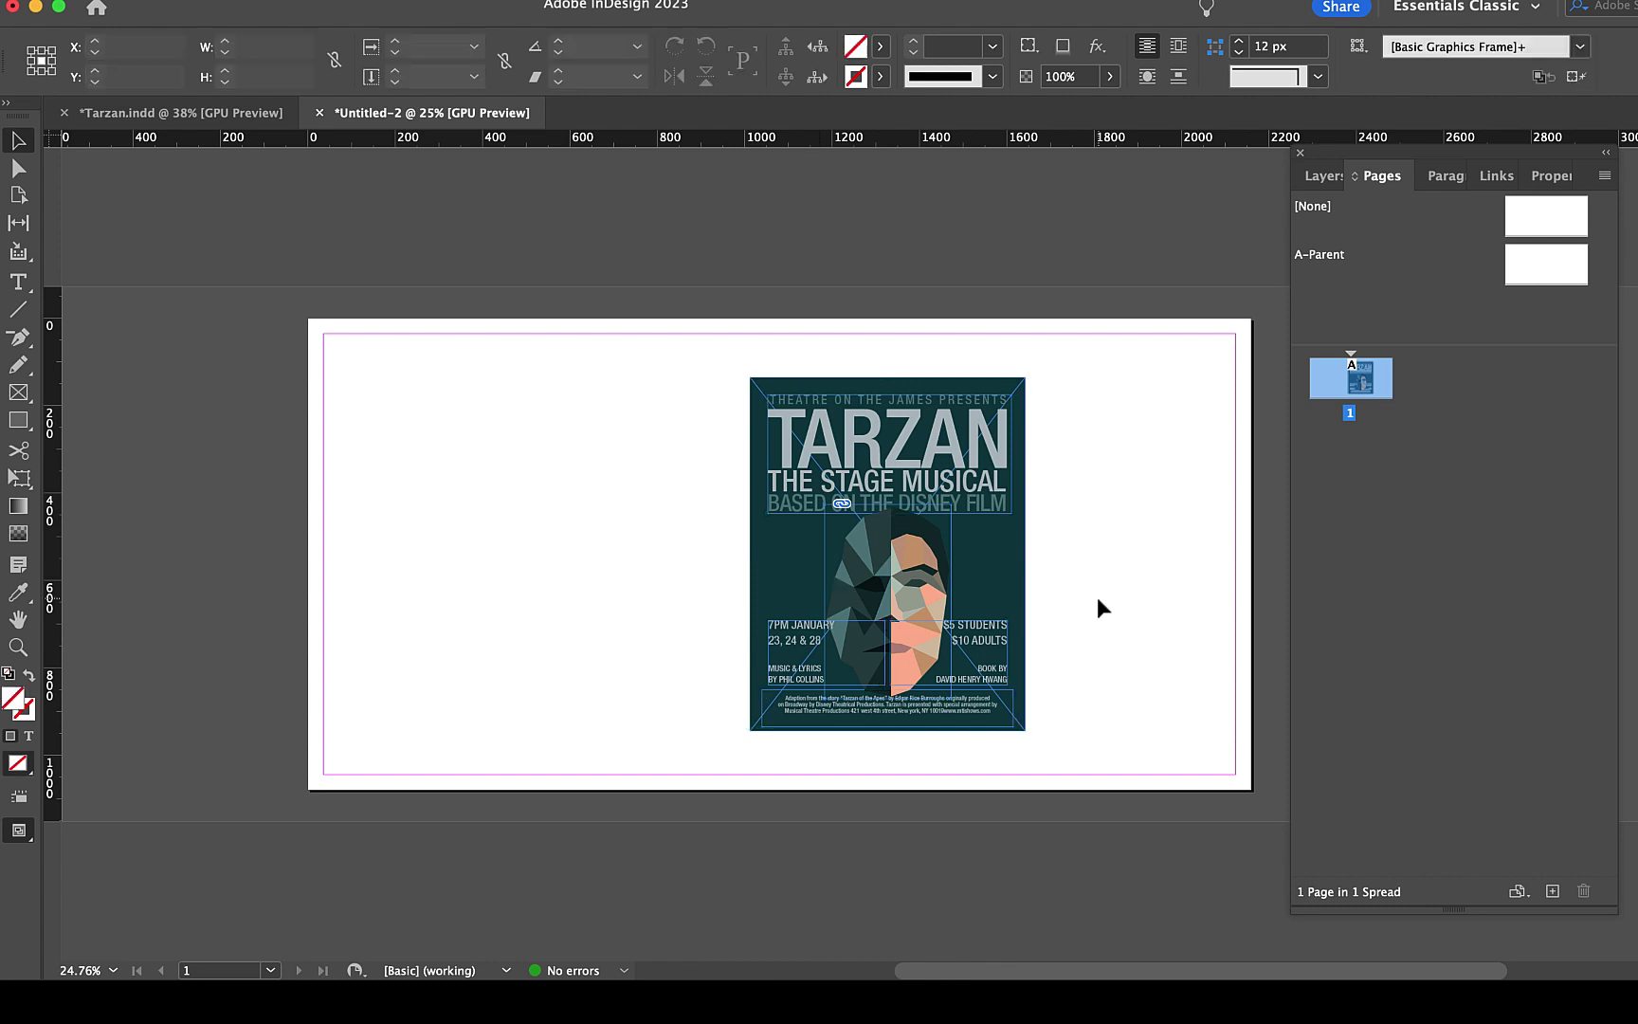
# - Enlarge the dark green background rectangle to cover the whole page and extend slightly past every edge
pyautogui.click(756, 414)
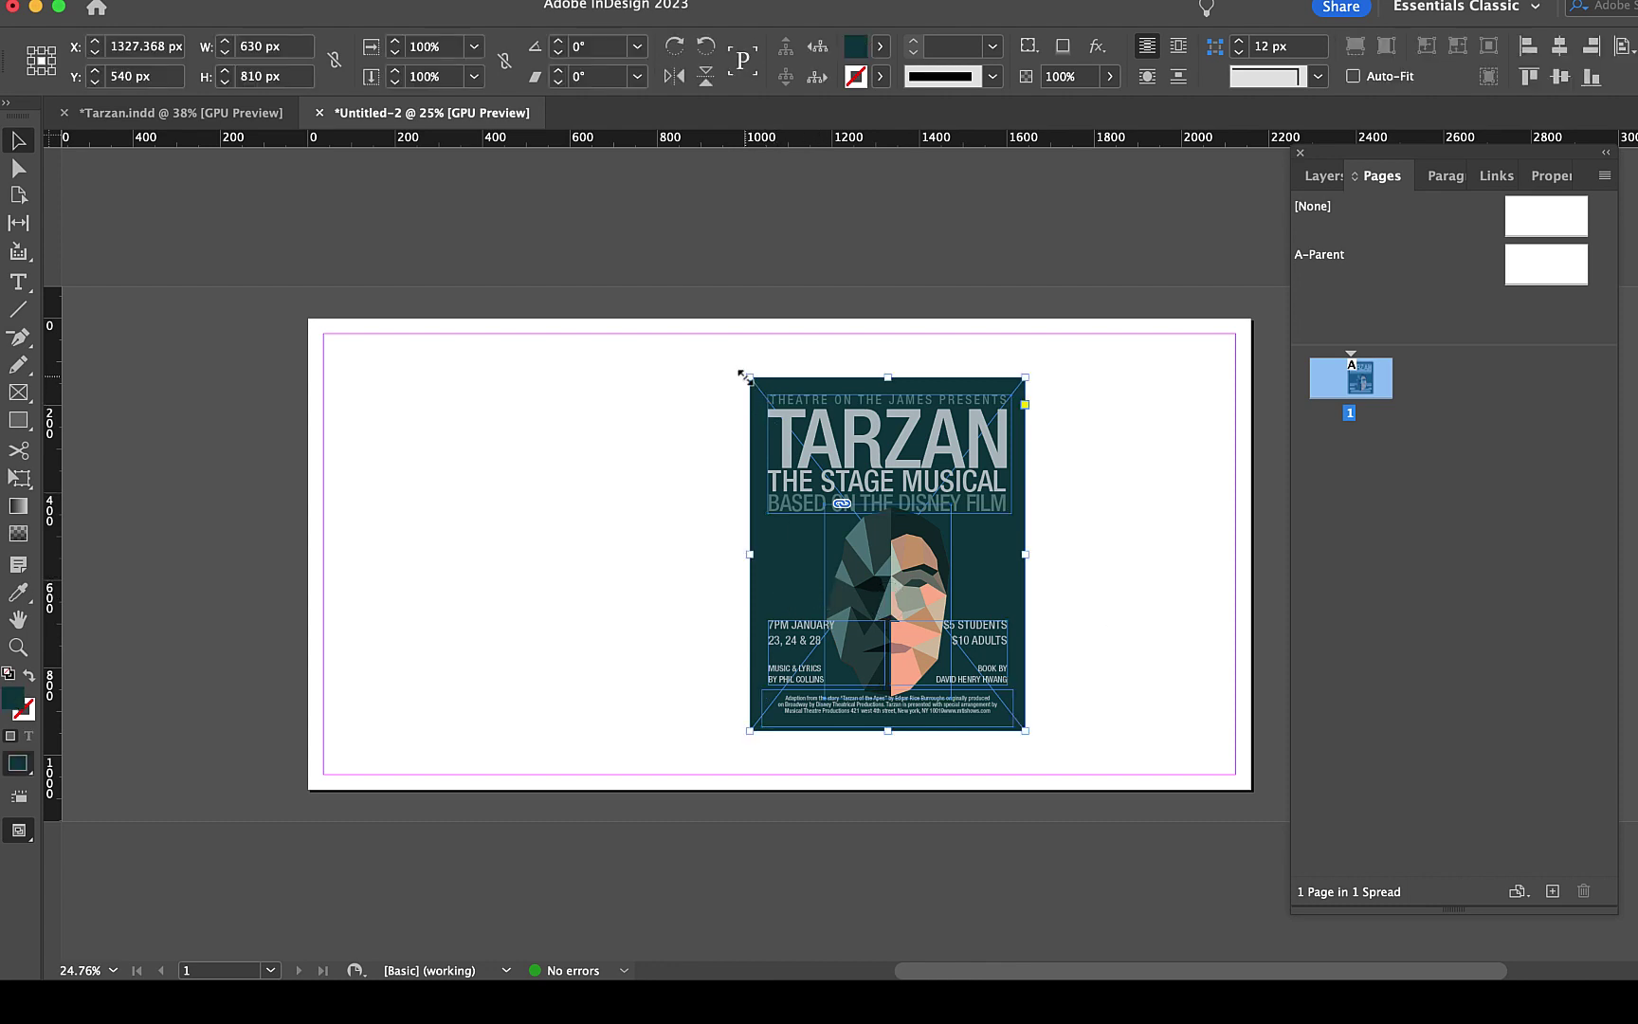
pyautogui.moveTo(750, 377); pyautogui.dragTo(273, 290)
pyautogui.moveTo(1025, 730); pyautogui.dragTo(1265, 801)
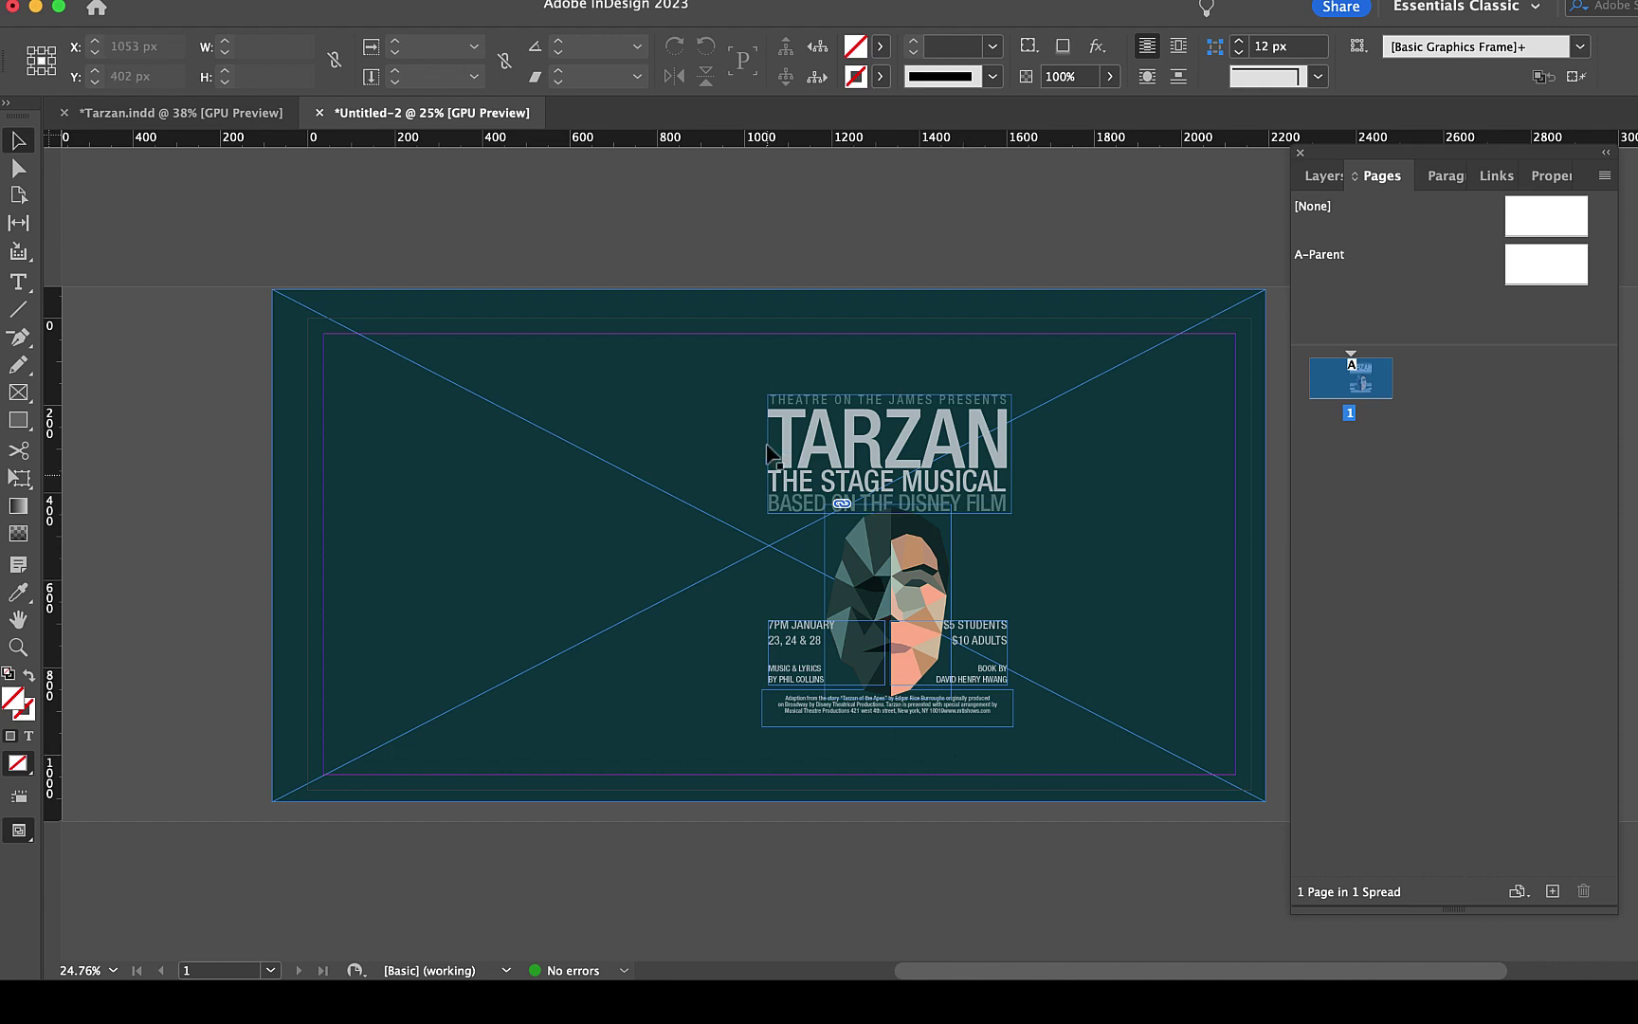
# - Set all four page margins to 41 px in the Margins and Columns settings
pyautogui.click(275, 0)
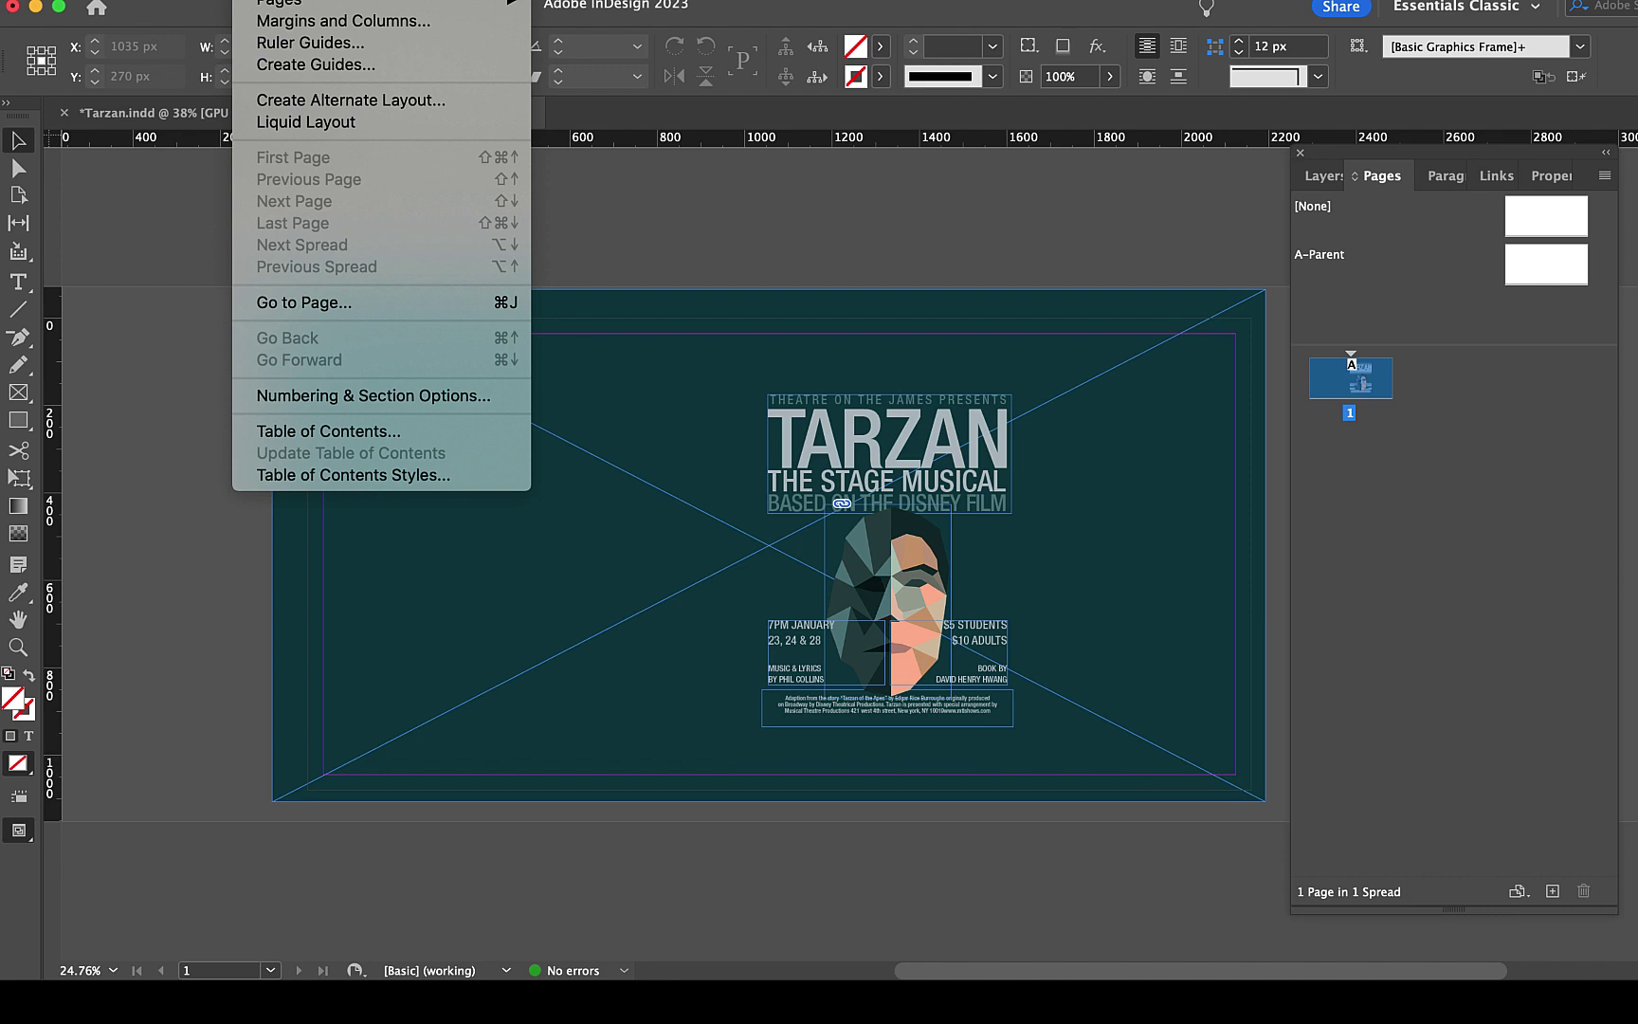
pyautogui.click(280, 23)
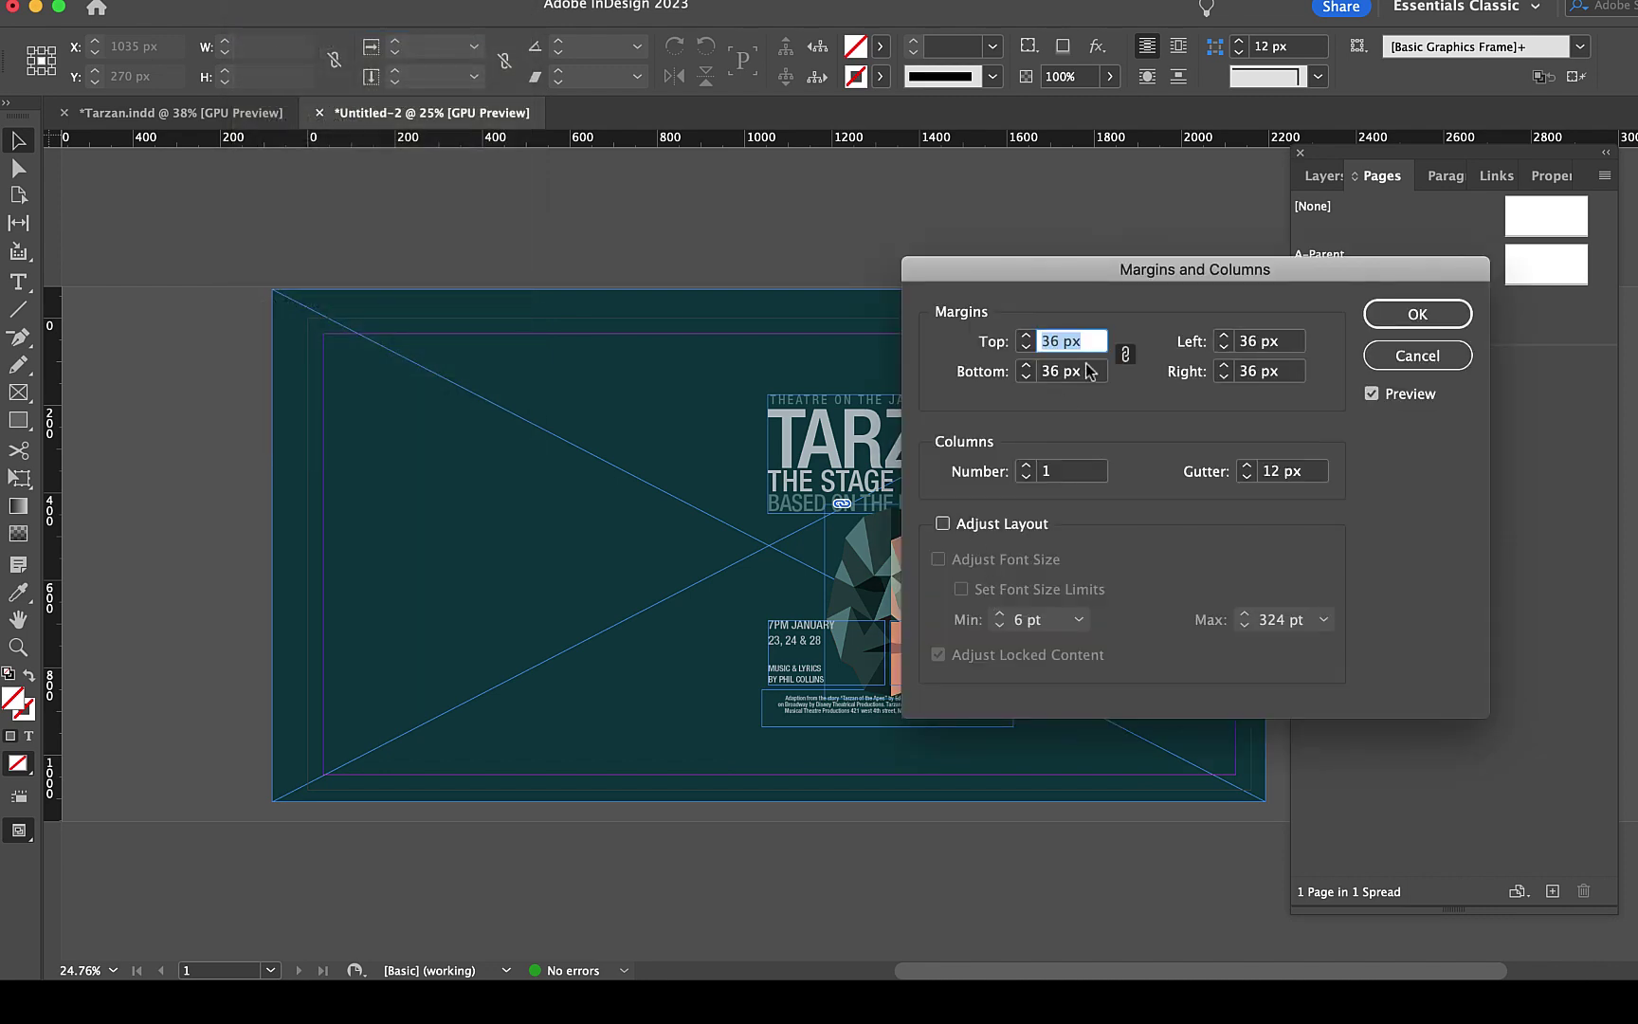
pyautogui.click(1026, 334)
pyautogui.click(1026, 335)
pyautogui.click(1026, 334)
pyautogui.click(1024, 349)
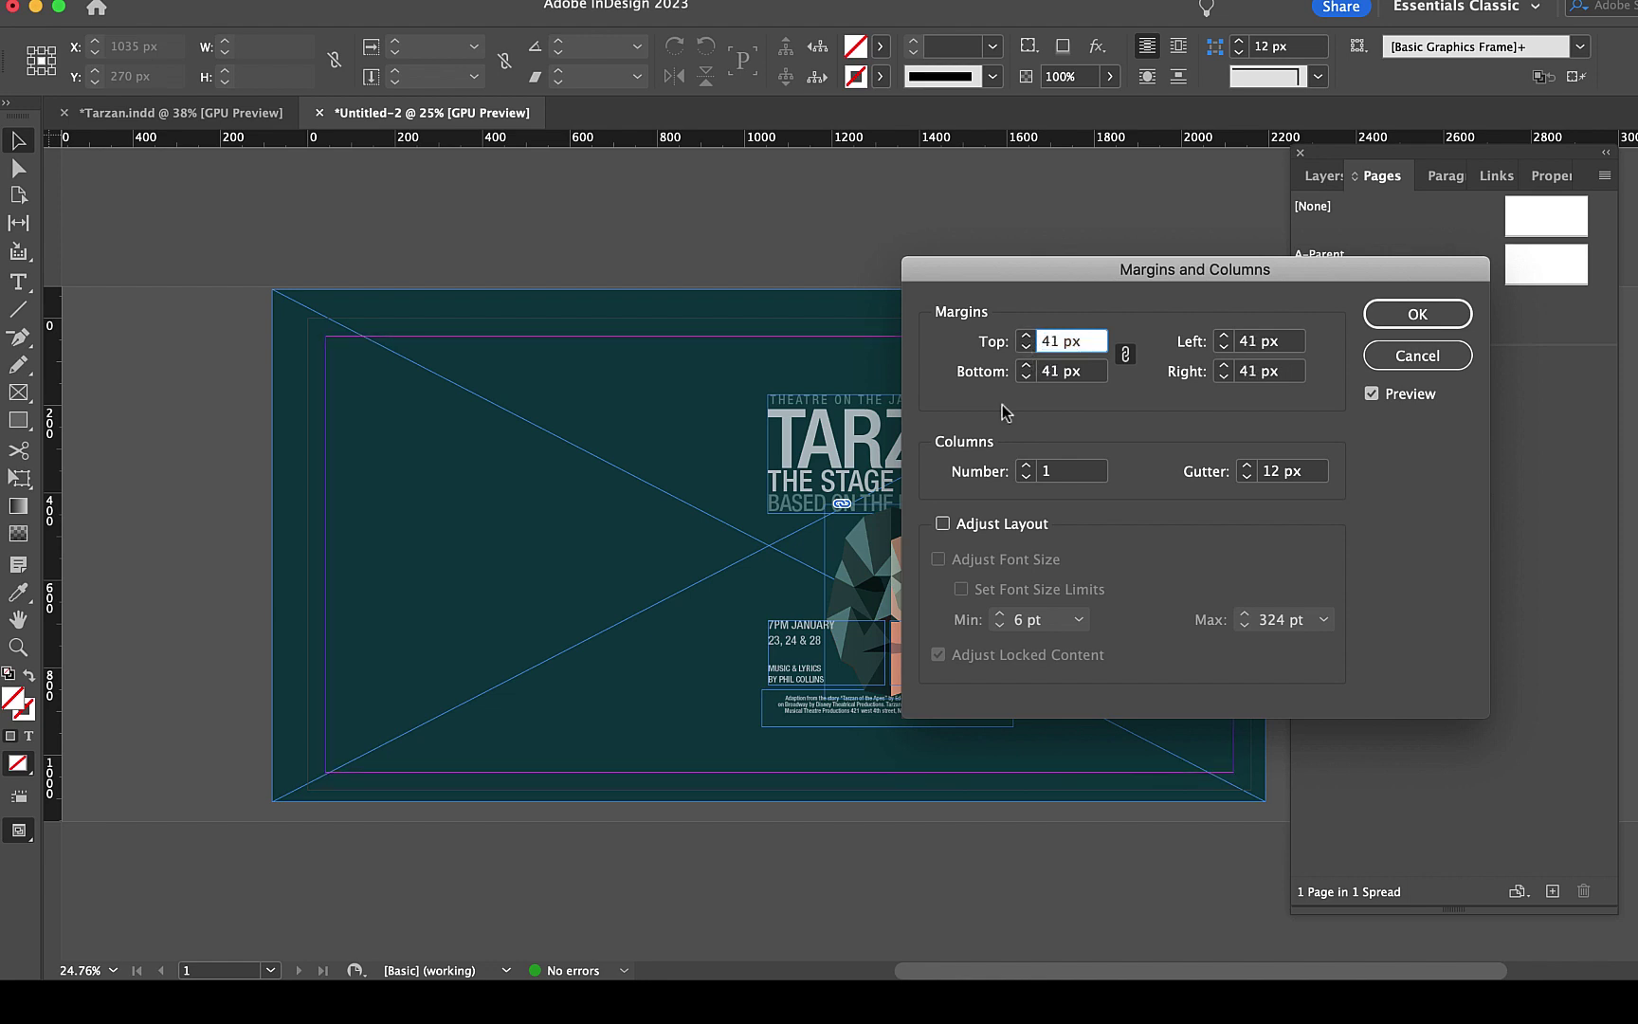
# - Divide the page into 7 columns and apply the margin and column settings
pyautogui.click(1025, 466)
pyautogui.click(1024, 465)
pyautogui.click(1024, 465)
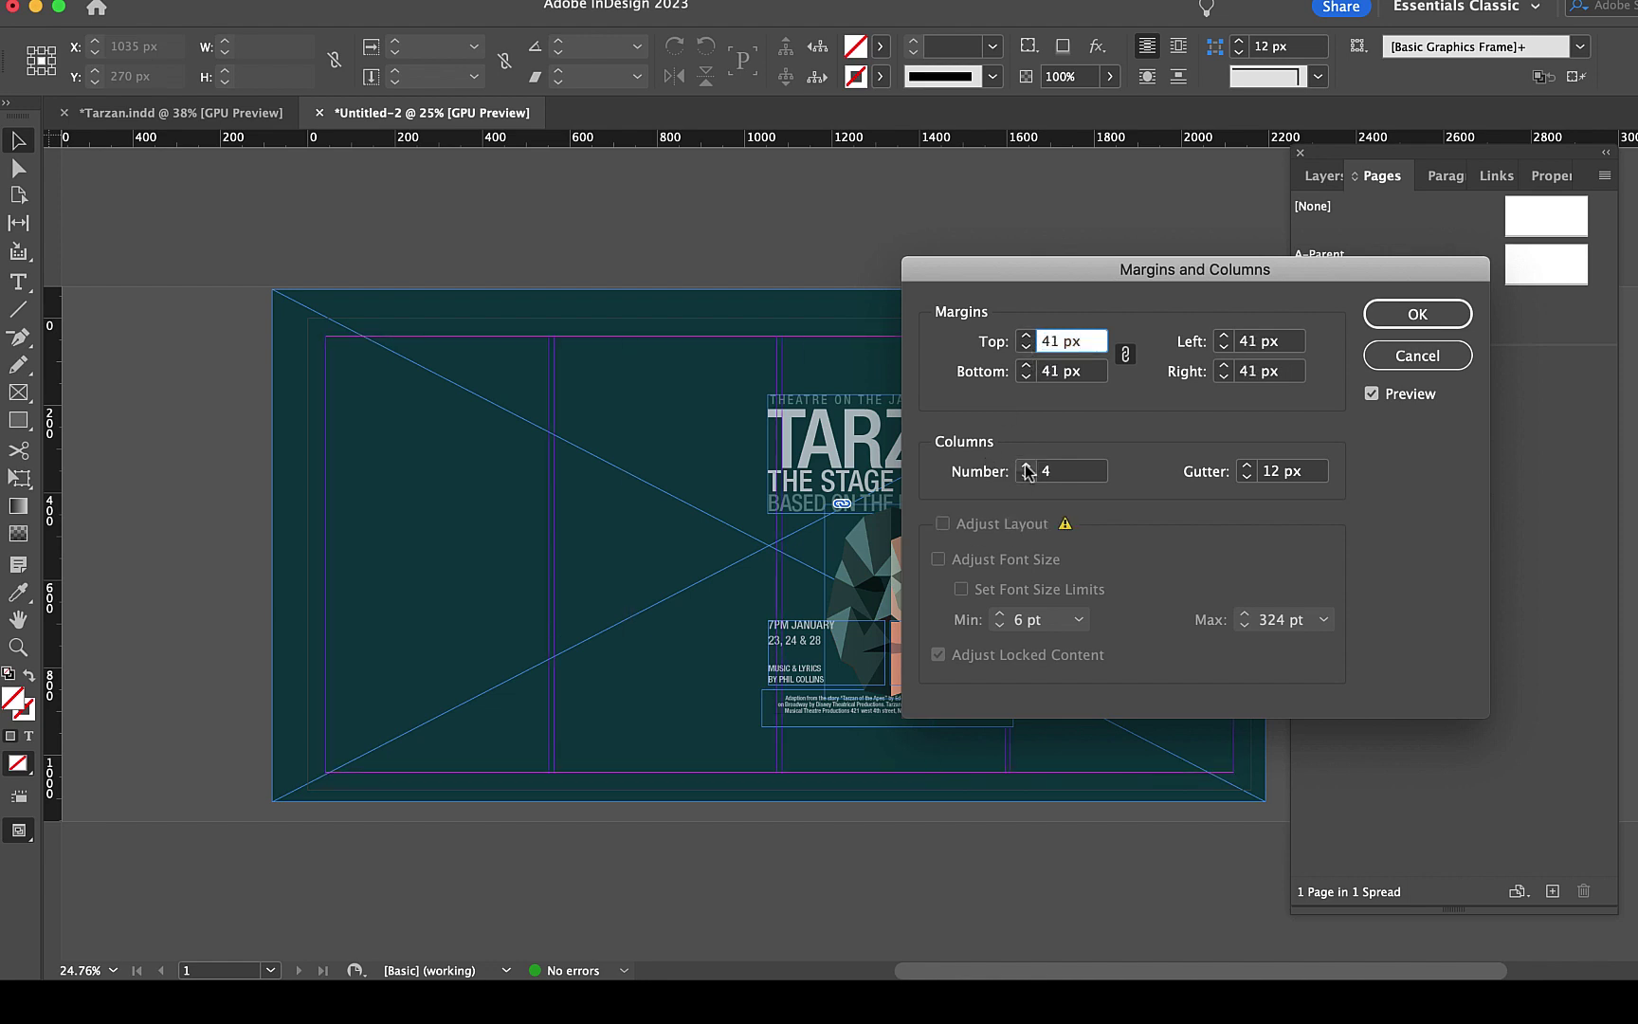
pyautogui.click(1024, 465)
pyautogui.click(1025, 466)
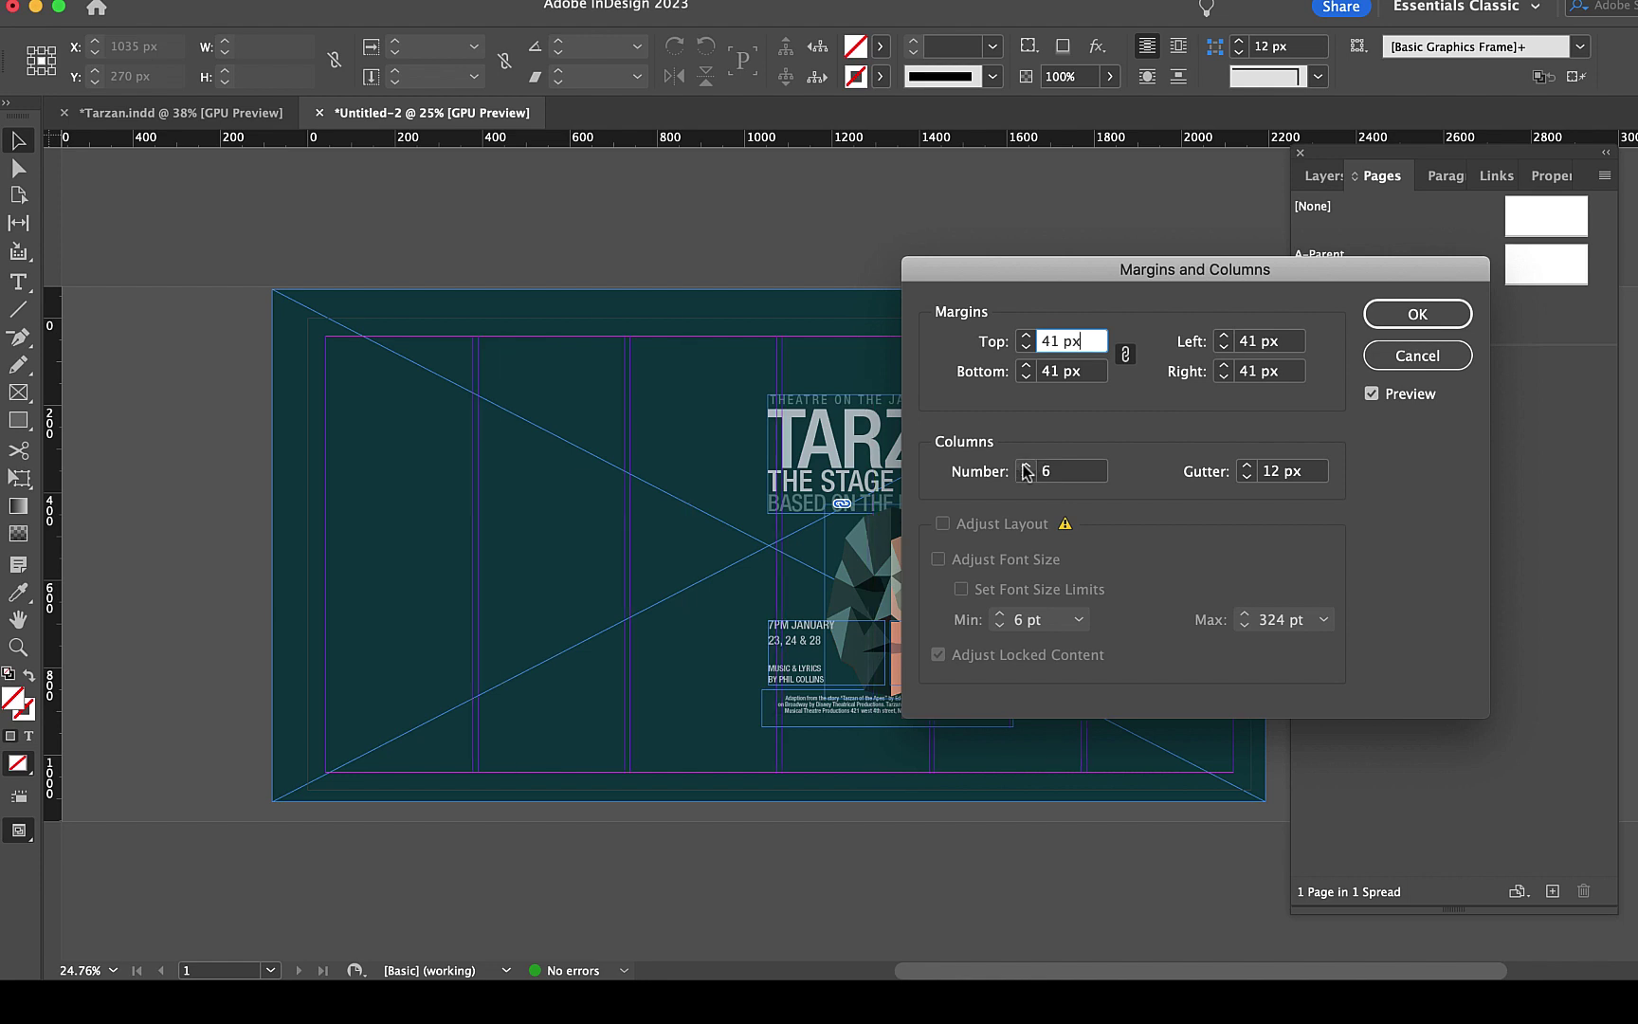
pyautogui.click(1024, 465)
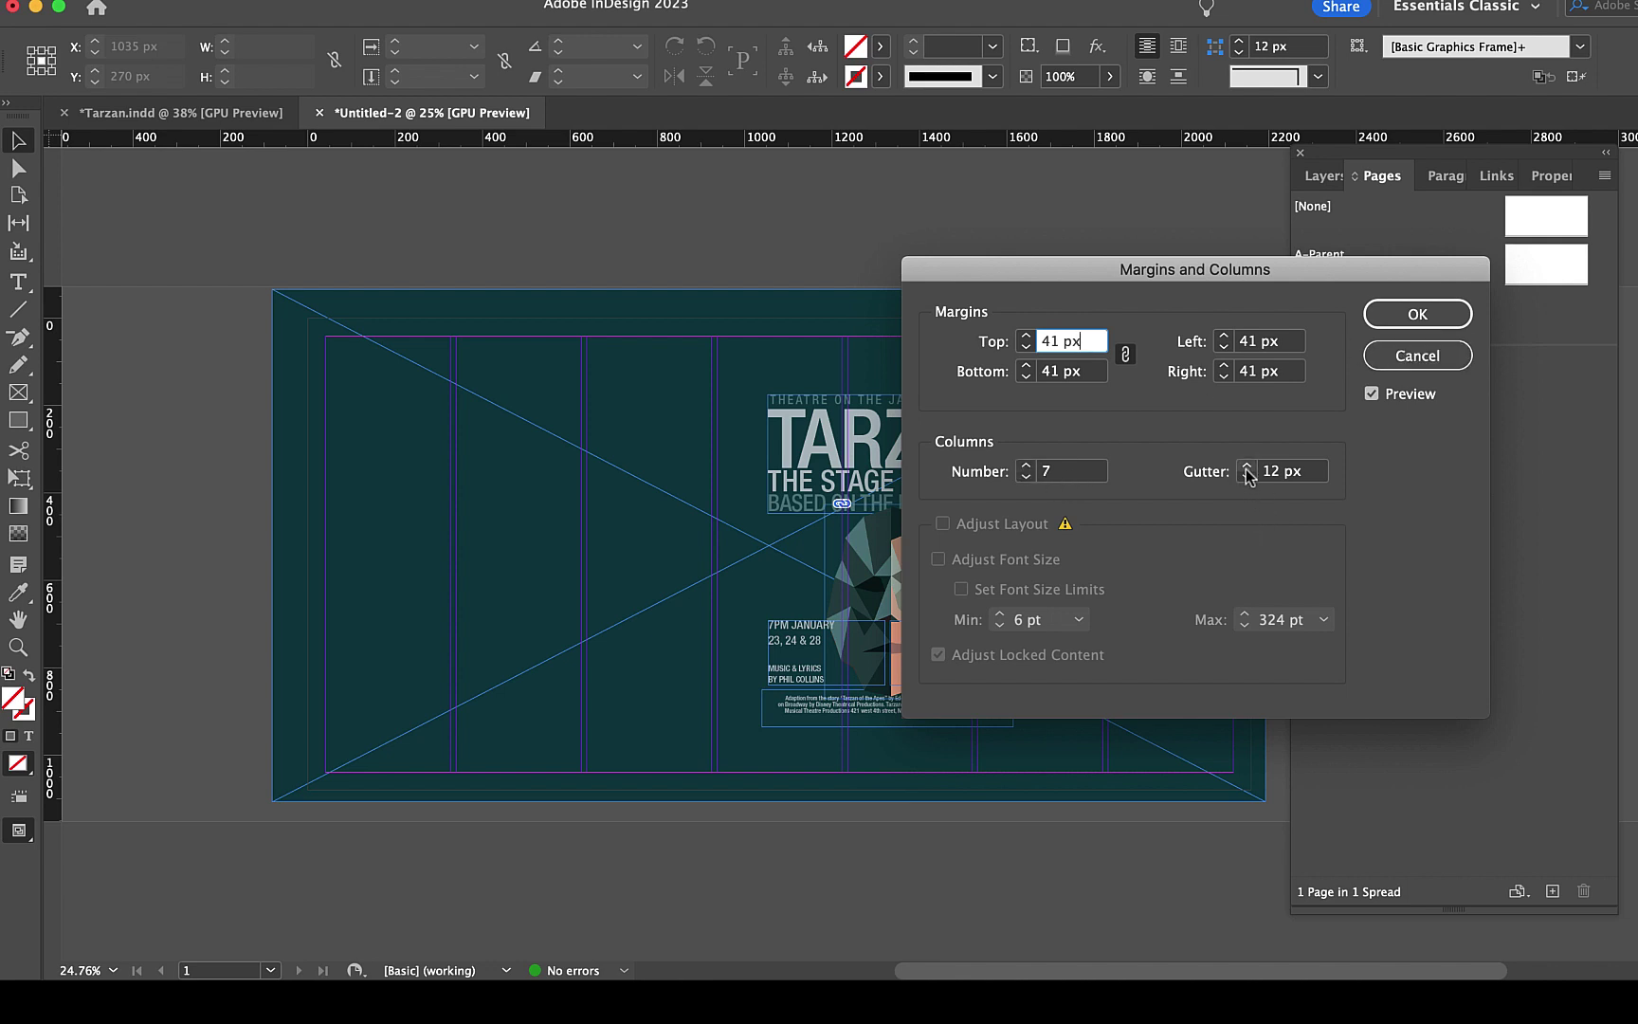
pyautogui.click(1401, 322)
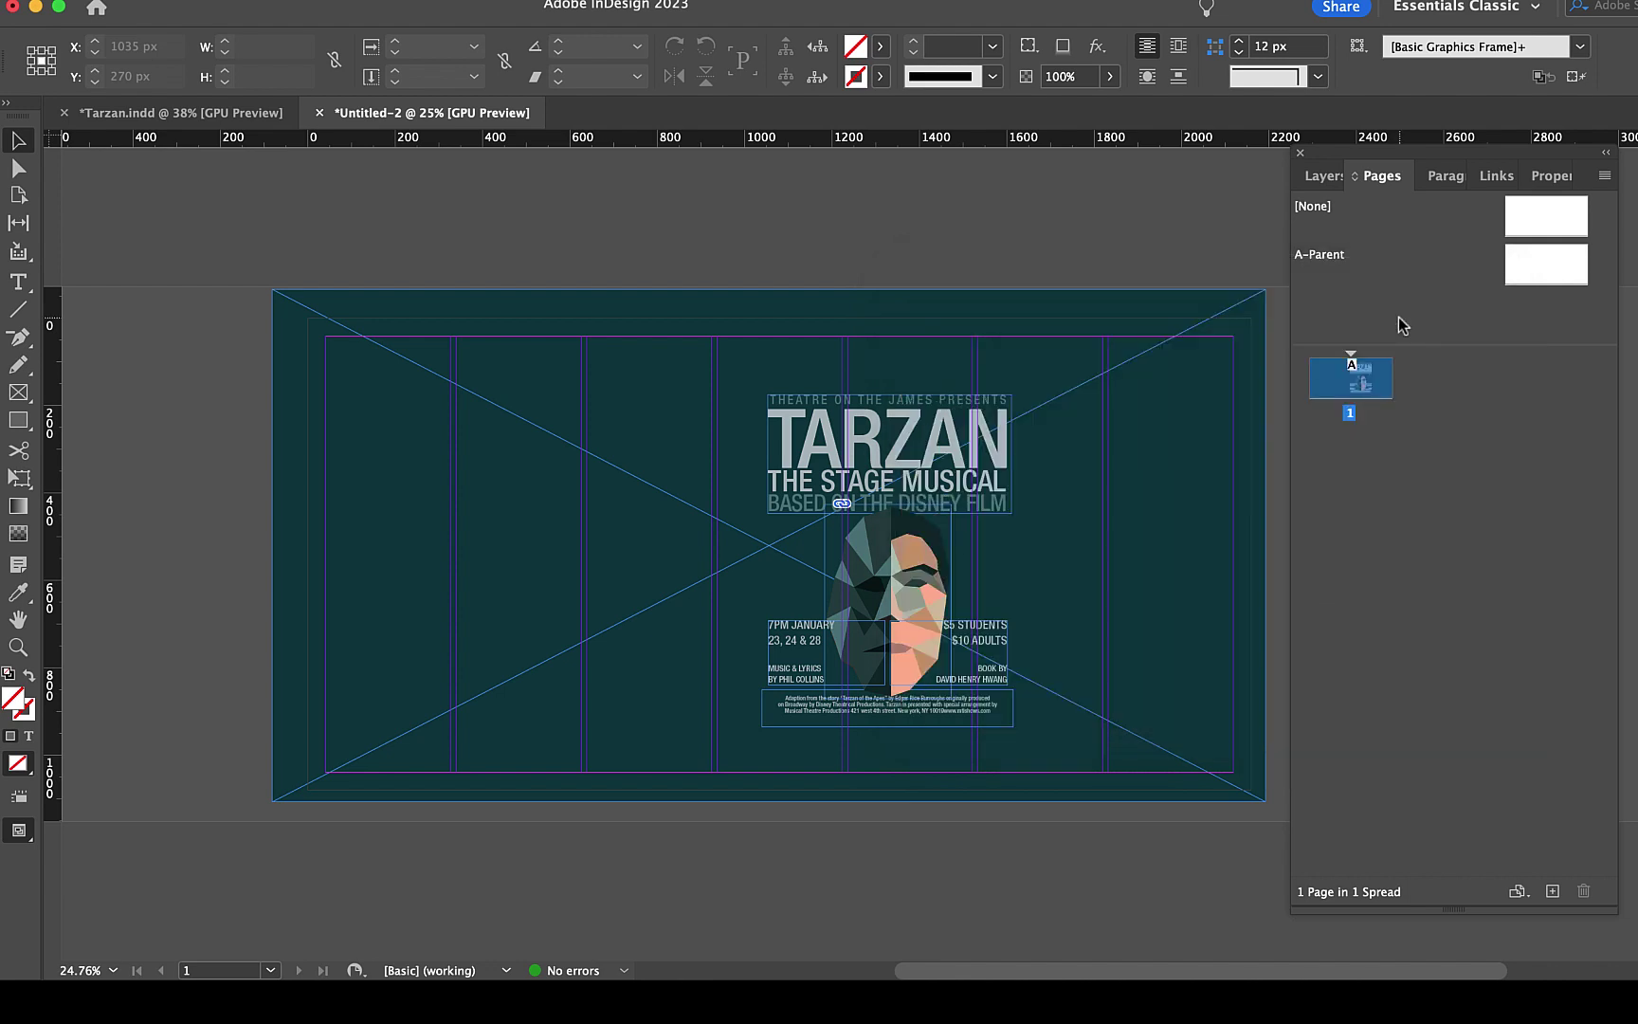
# - Move the face illustration to the page's upper-left margin corner and scale it proportionally to about 649 by 998 px
pyautogui.click(906, 578)
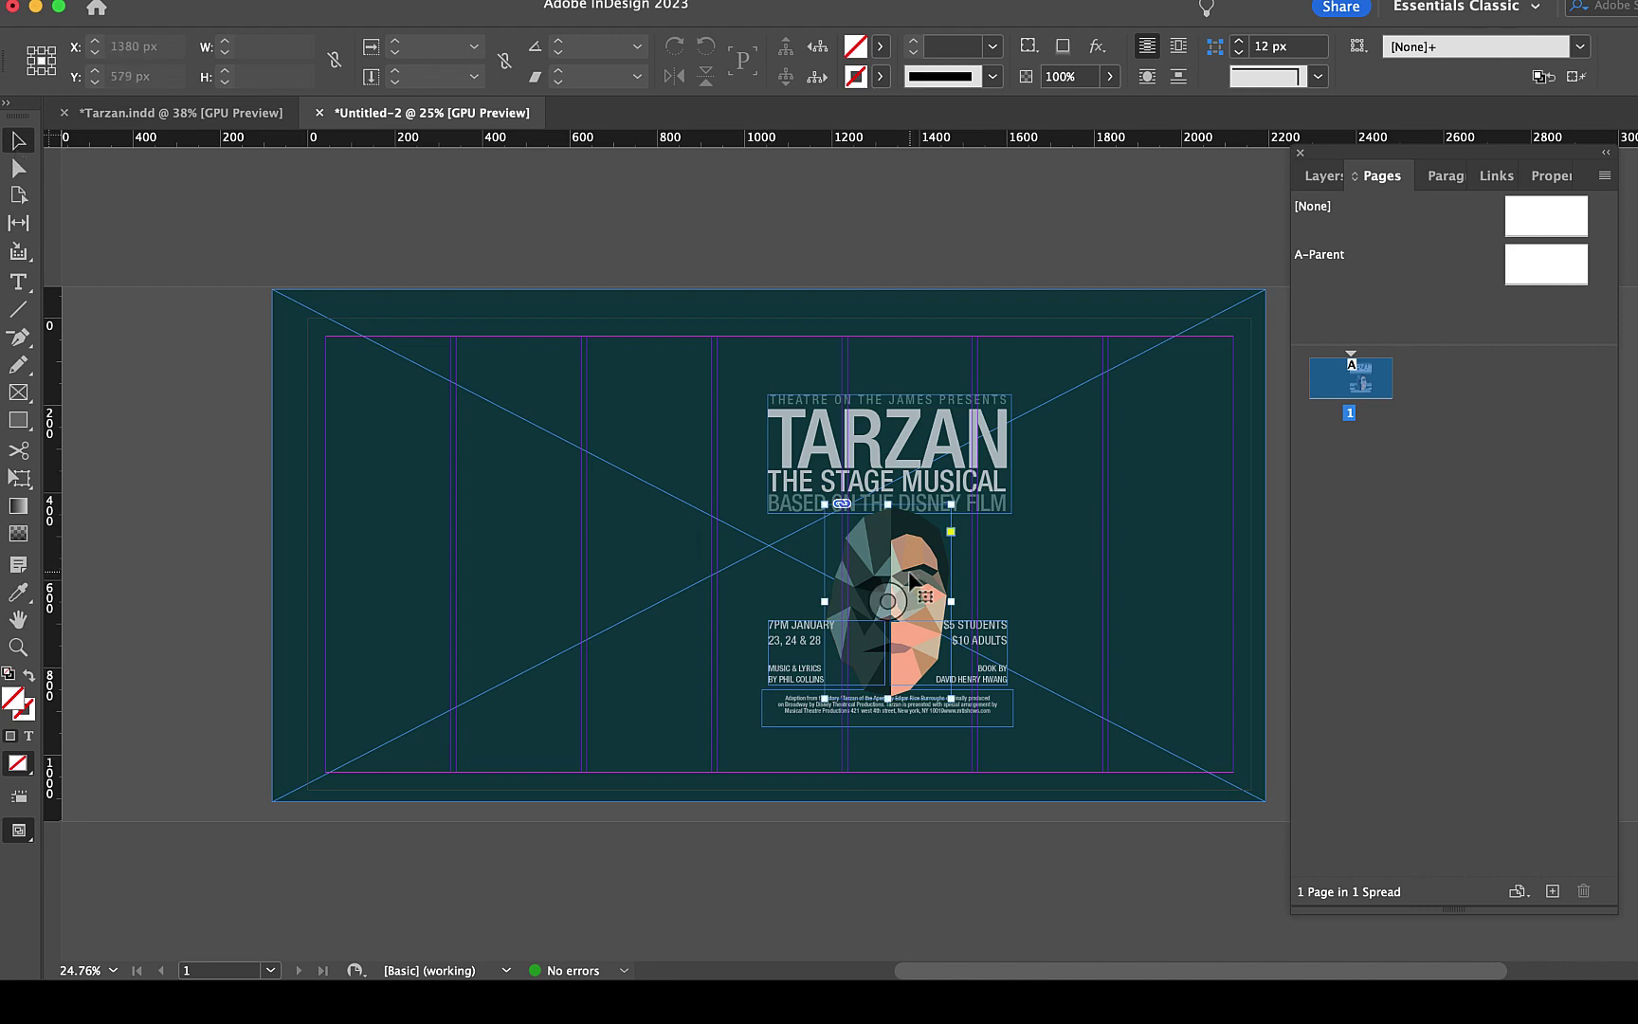
pyautogui.moveTo(906, 578); pyautogui.dragTo(408, 410)
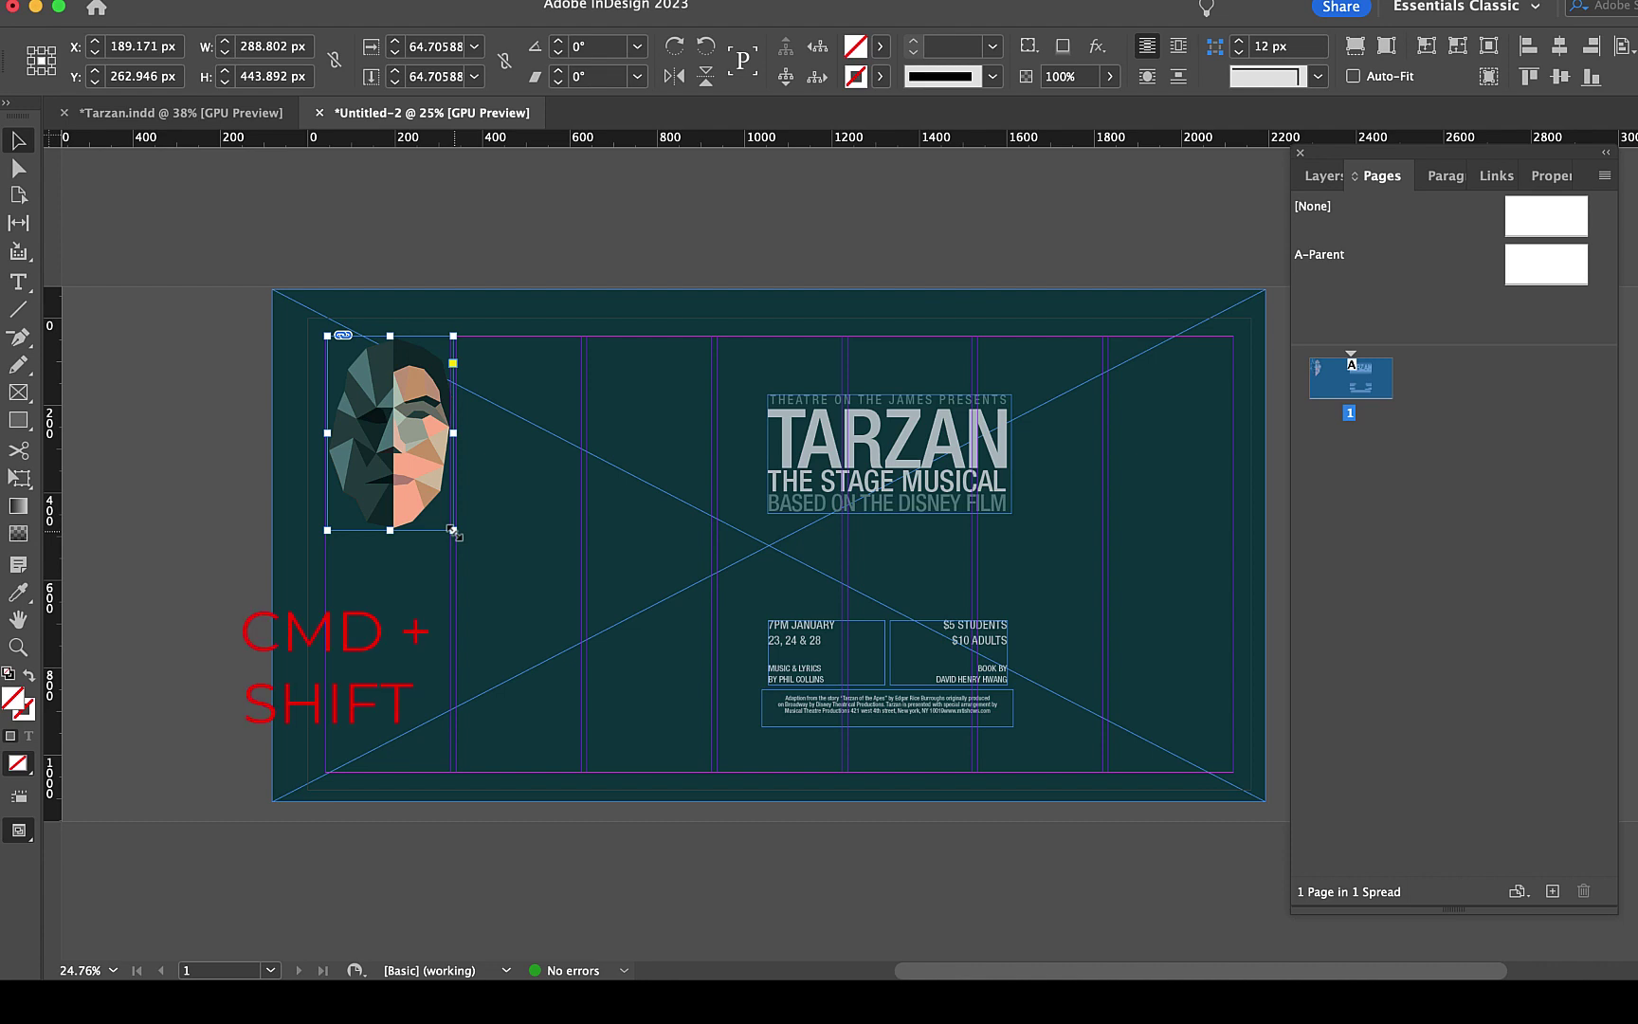
pyautogui.moveTo(453, 530); pyautogui.dragTo(586, 770)
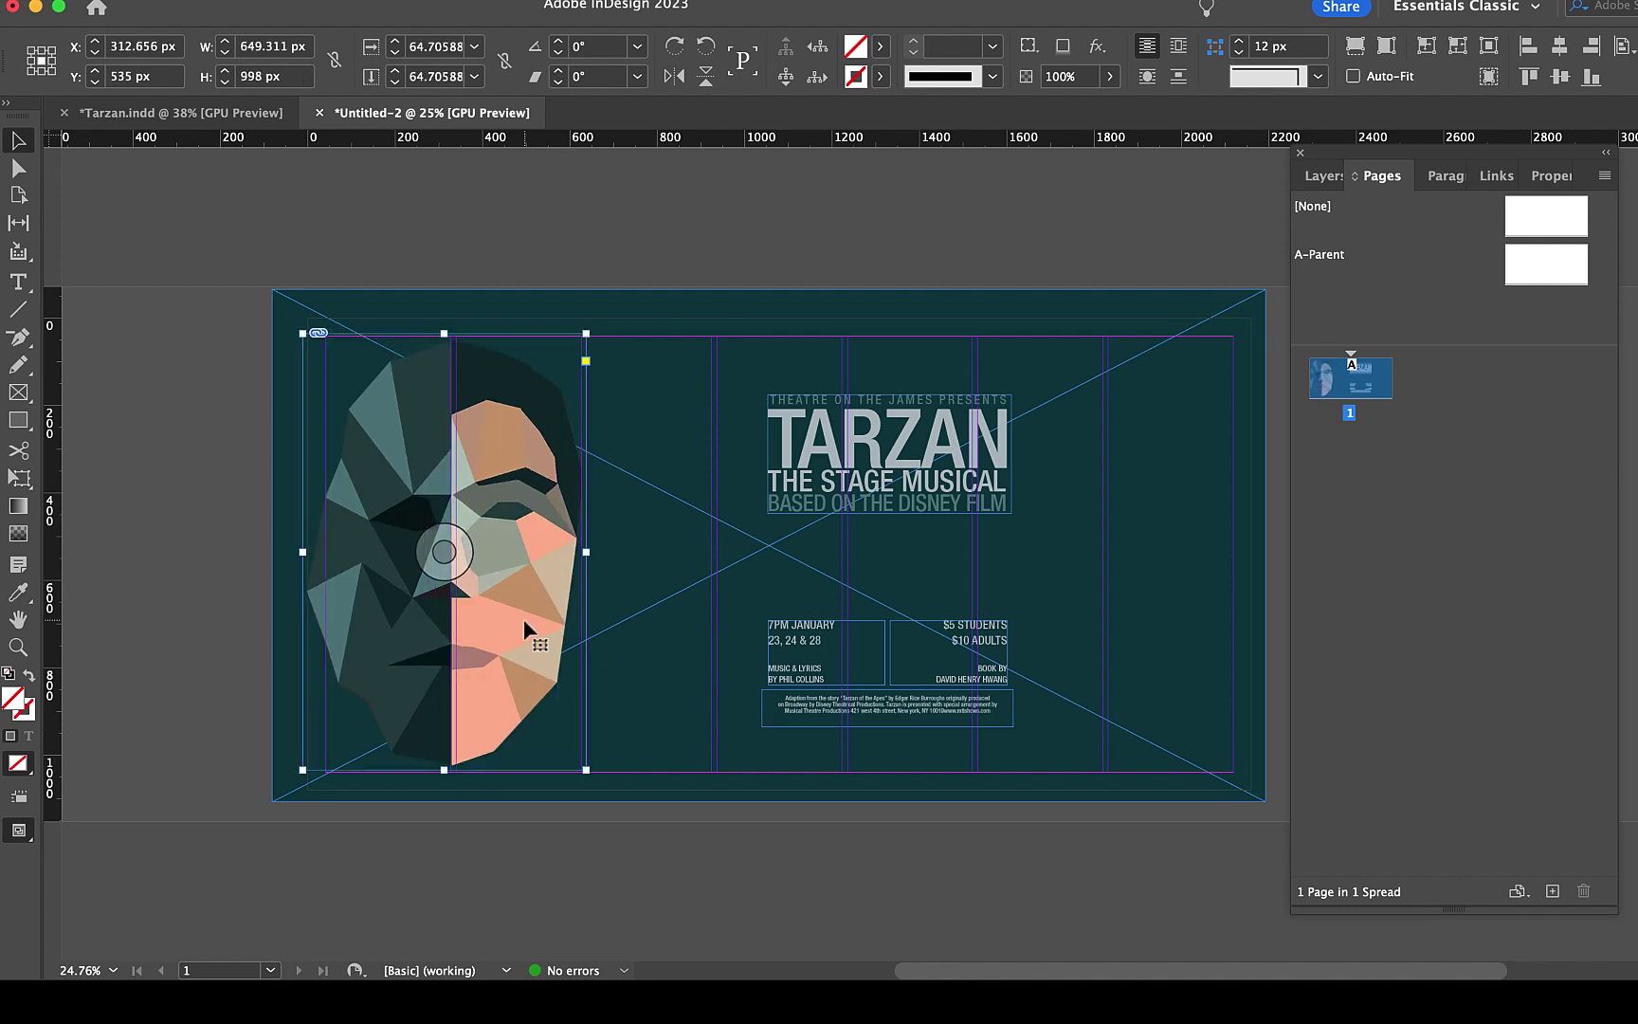
# - Fit the face illustration across the first three columns at full page height and preview the layout without guides
pyautogui.moveTo(524, 620); pyautogui.dragTo(580, 615)
pyautogui.press('super+shift+bracketleft')
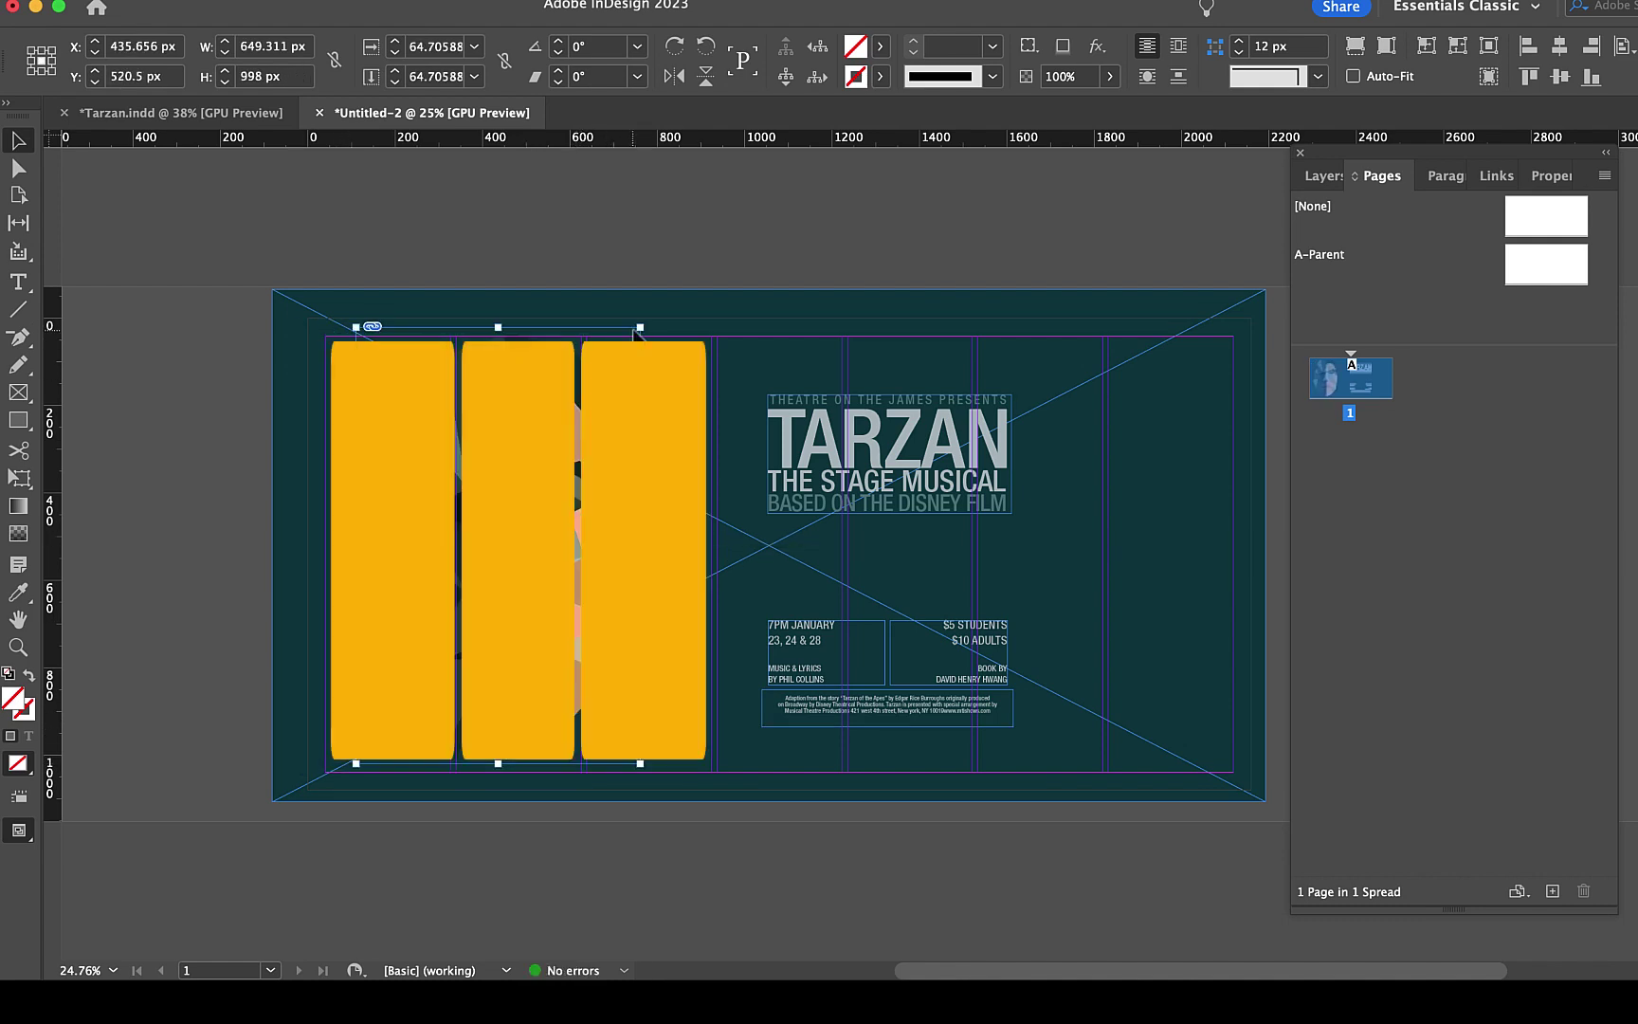
pyautogui.press('super+z')
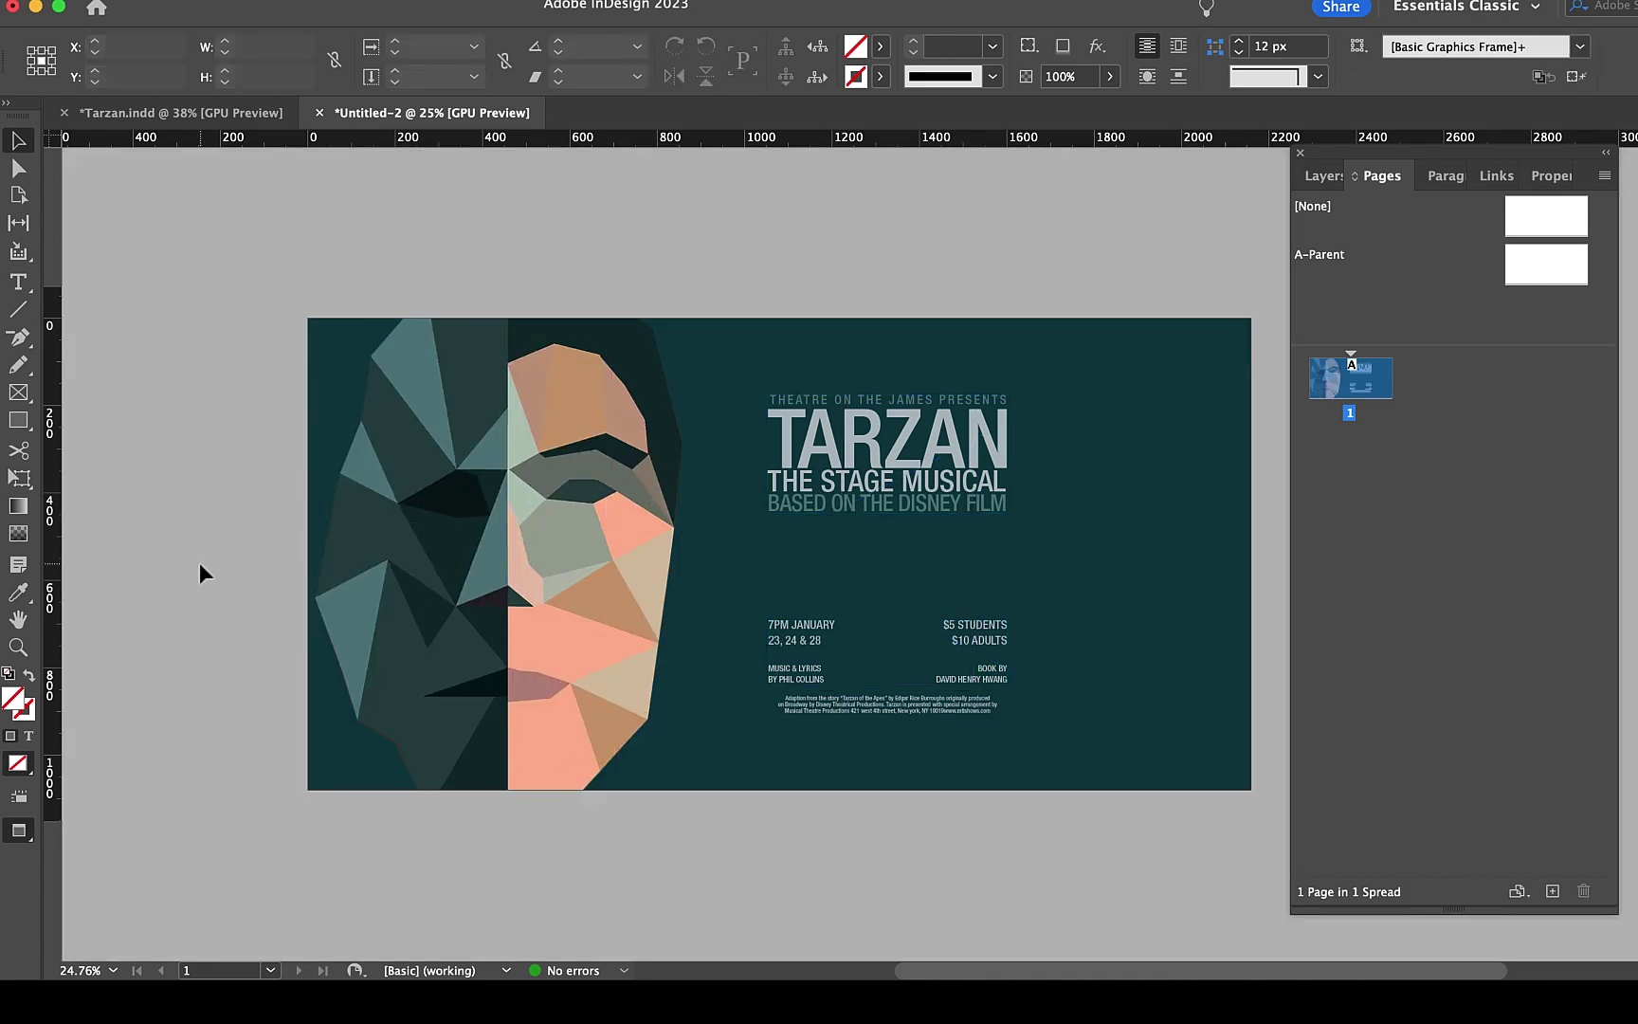
# - Show the guides, move the poster text to the top of the fourth column and scale it proportionally to about 935 by 1237 px
pyautogui.press('w')
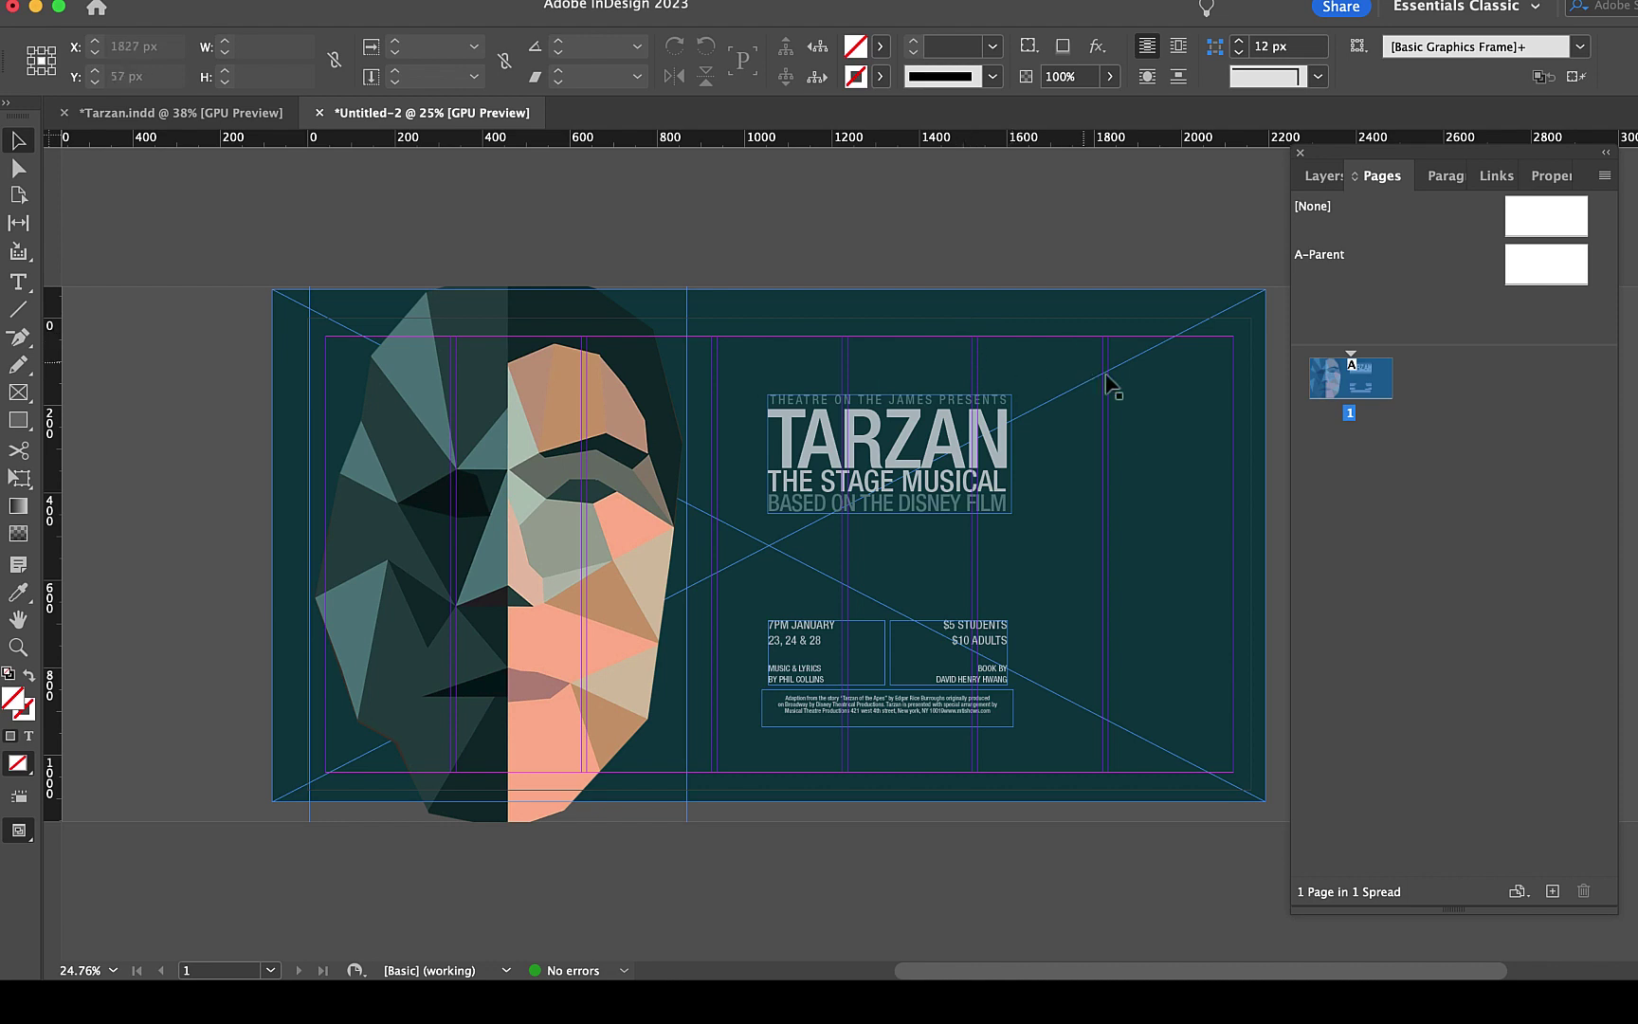
pyautogui.press('super+shift+z')
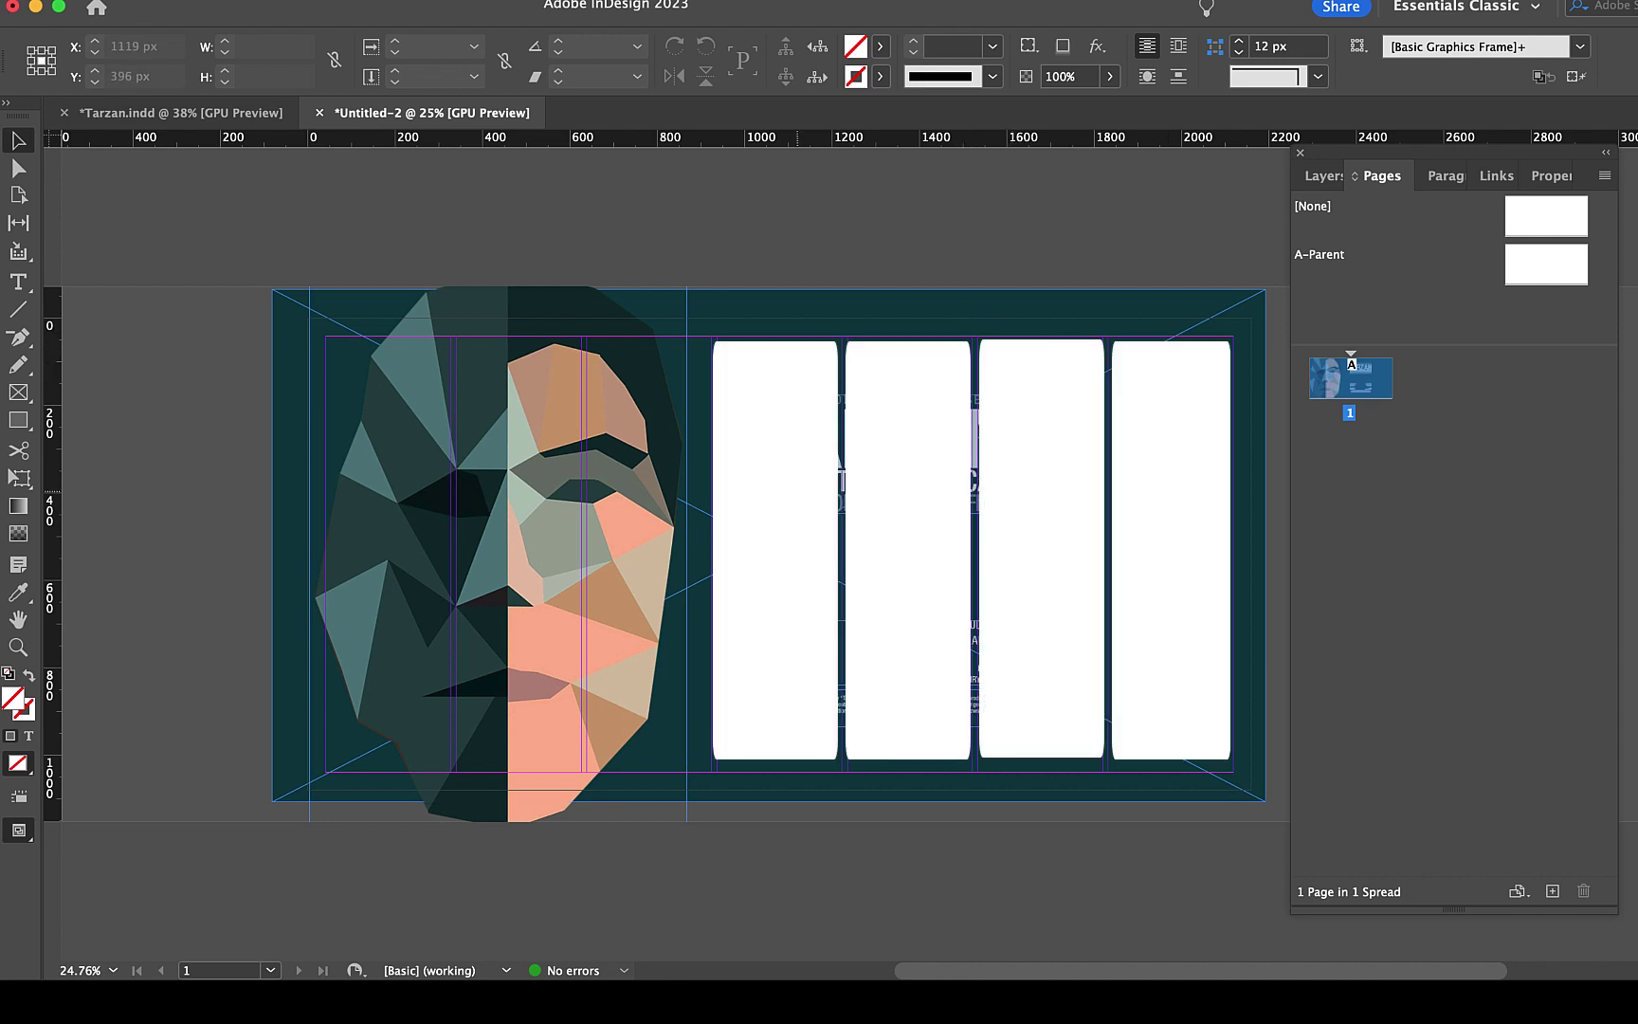
pyautogui.press('super+z')
pyautogui.moveTo(828, 456); pyautogui.dragTo(779, 396)
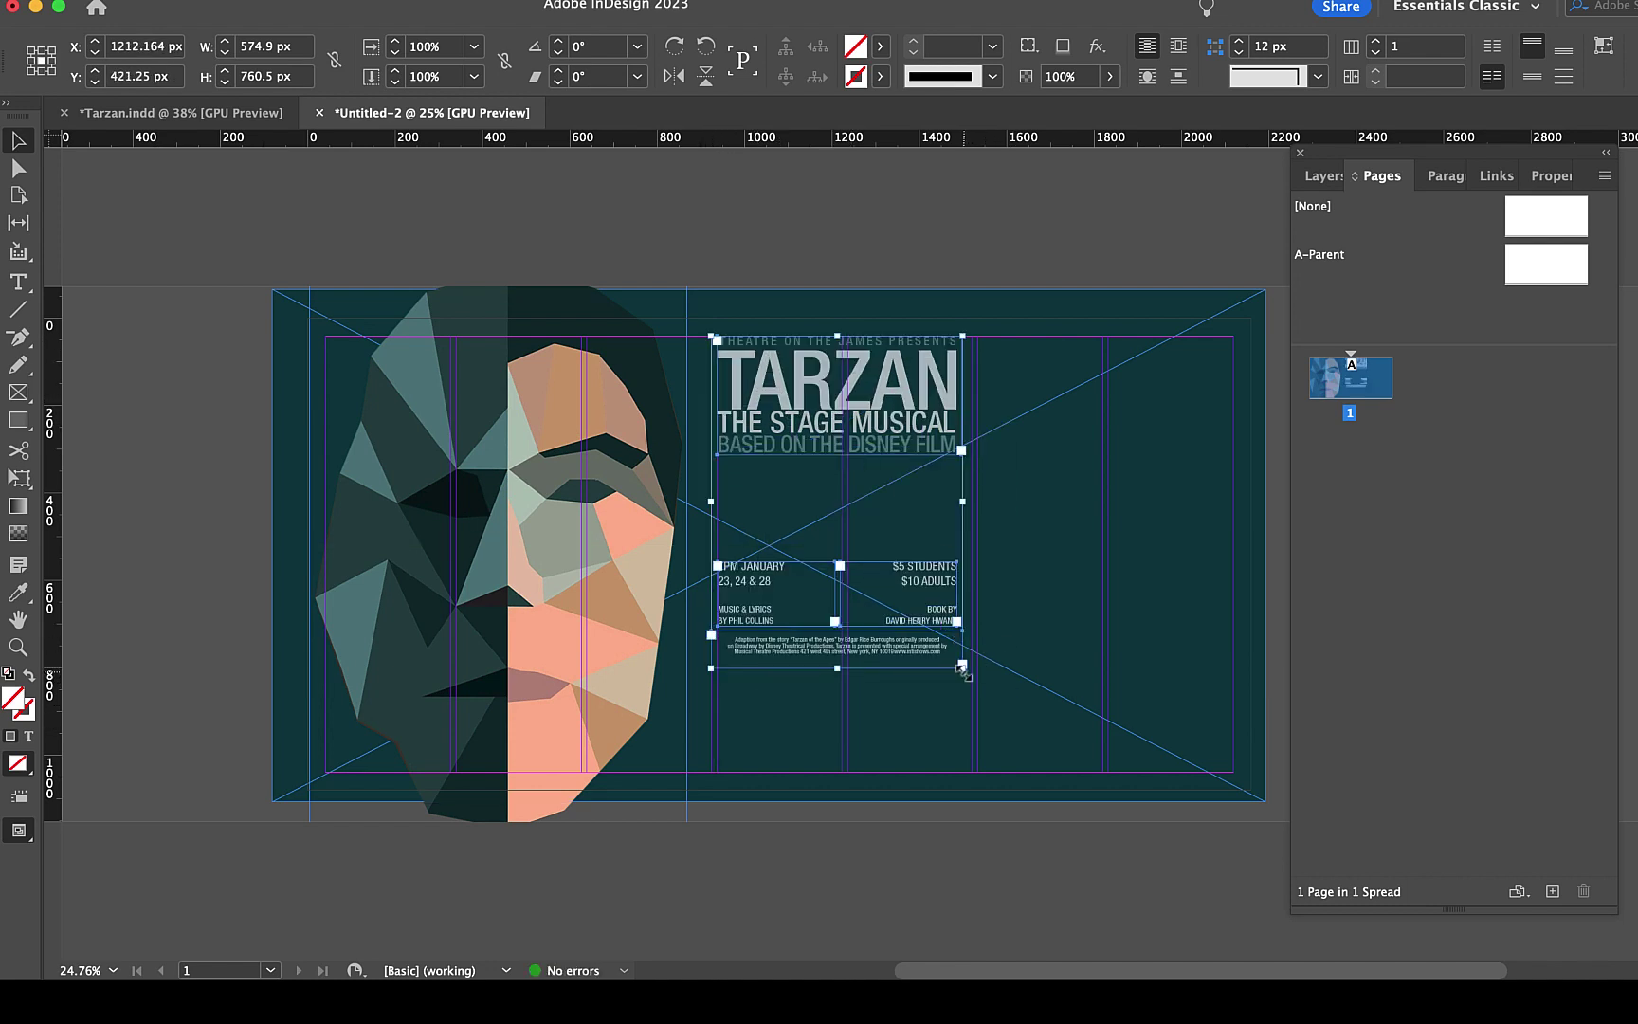
pyautogui.moveTo(962, 665); pyautogui.dragTo(1162, 924)
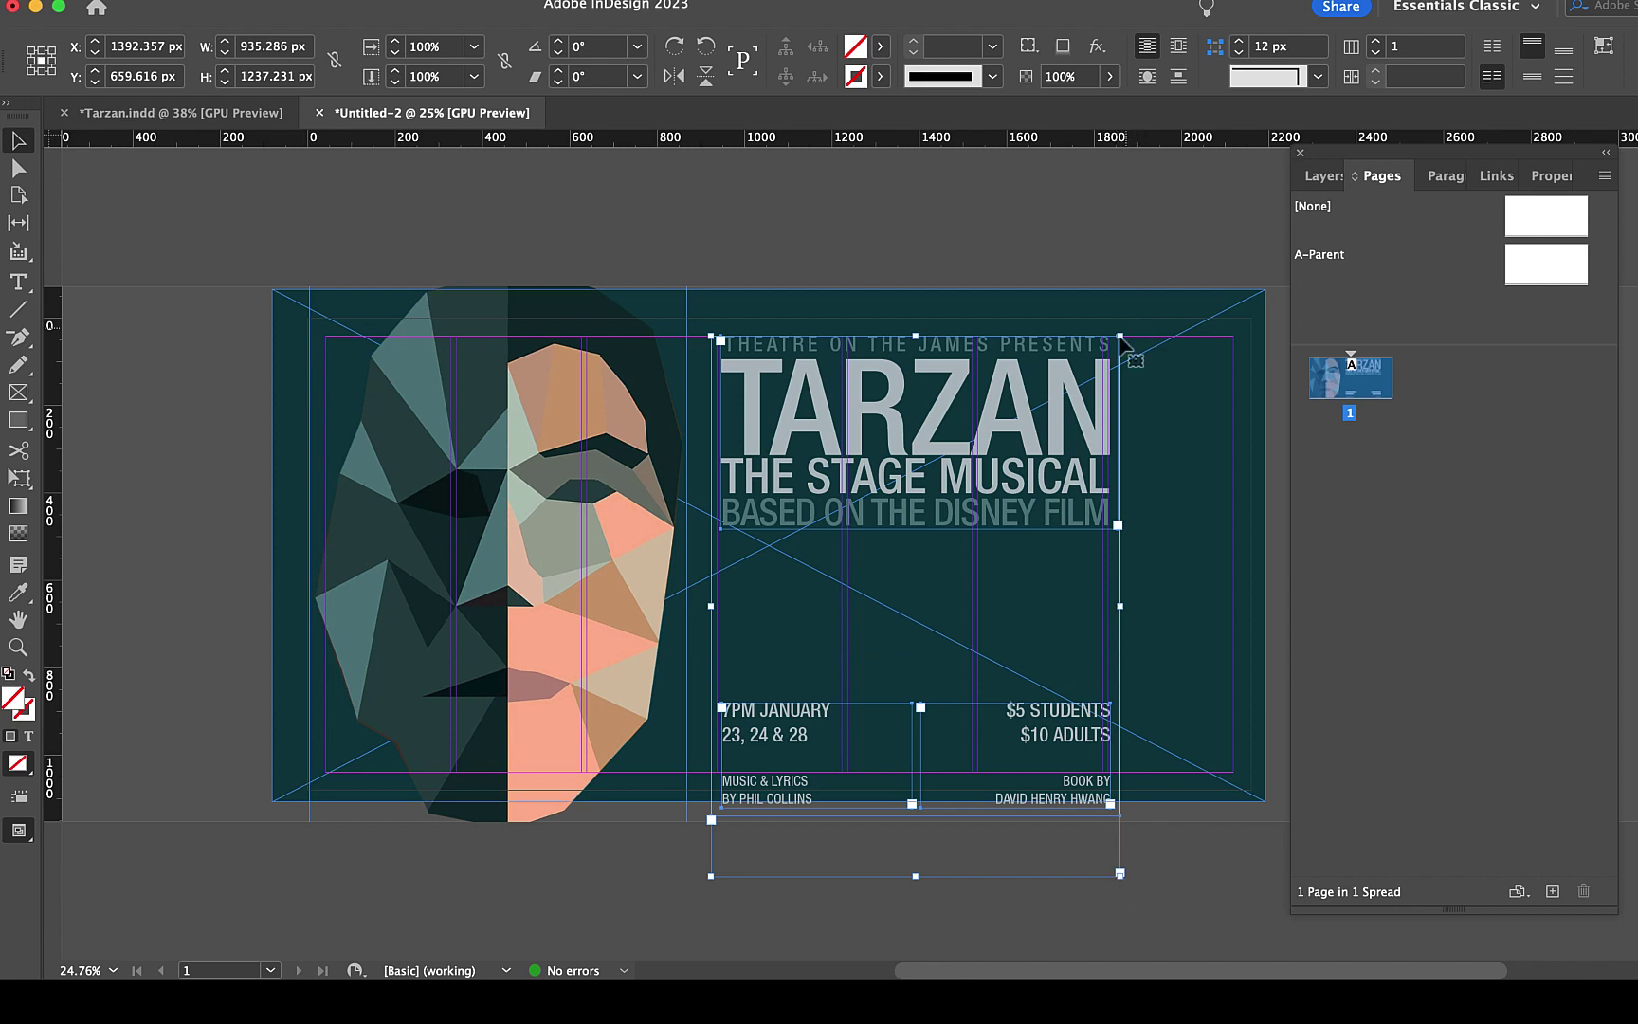
# - Close the gap between the text blocks, scale all the text to about 1319 by 1144 px and move it to the upper-right margin corner
pyautogui.moveTo(796, 831); pyautogui.dragTo(796, 722)
pyautogui.moveTo(1035, 439); pyautogui.dragTo(1043, 535)
pyautogui.keyDown('shift'); pyautogui.click(1038, 701); pyautogui.keyUp('shift')
pyautogui.moveTo(1118, 418); pyautogui.dragTo(1207, 347)
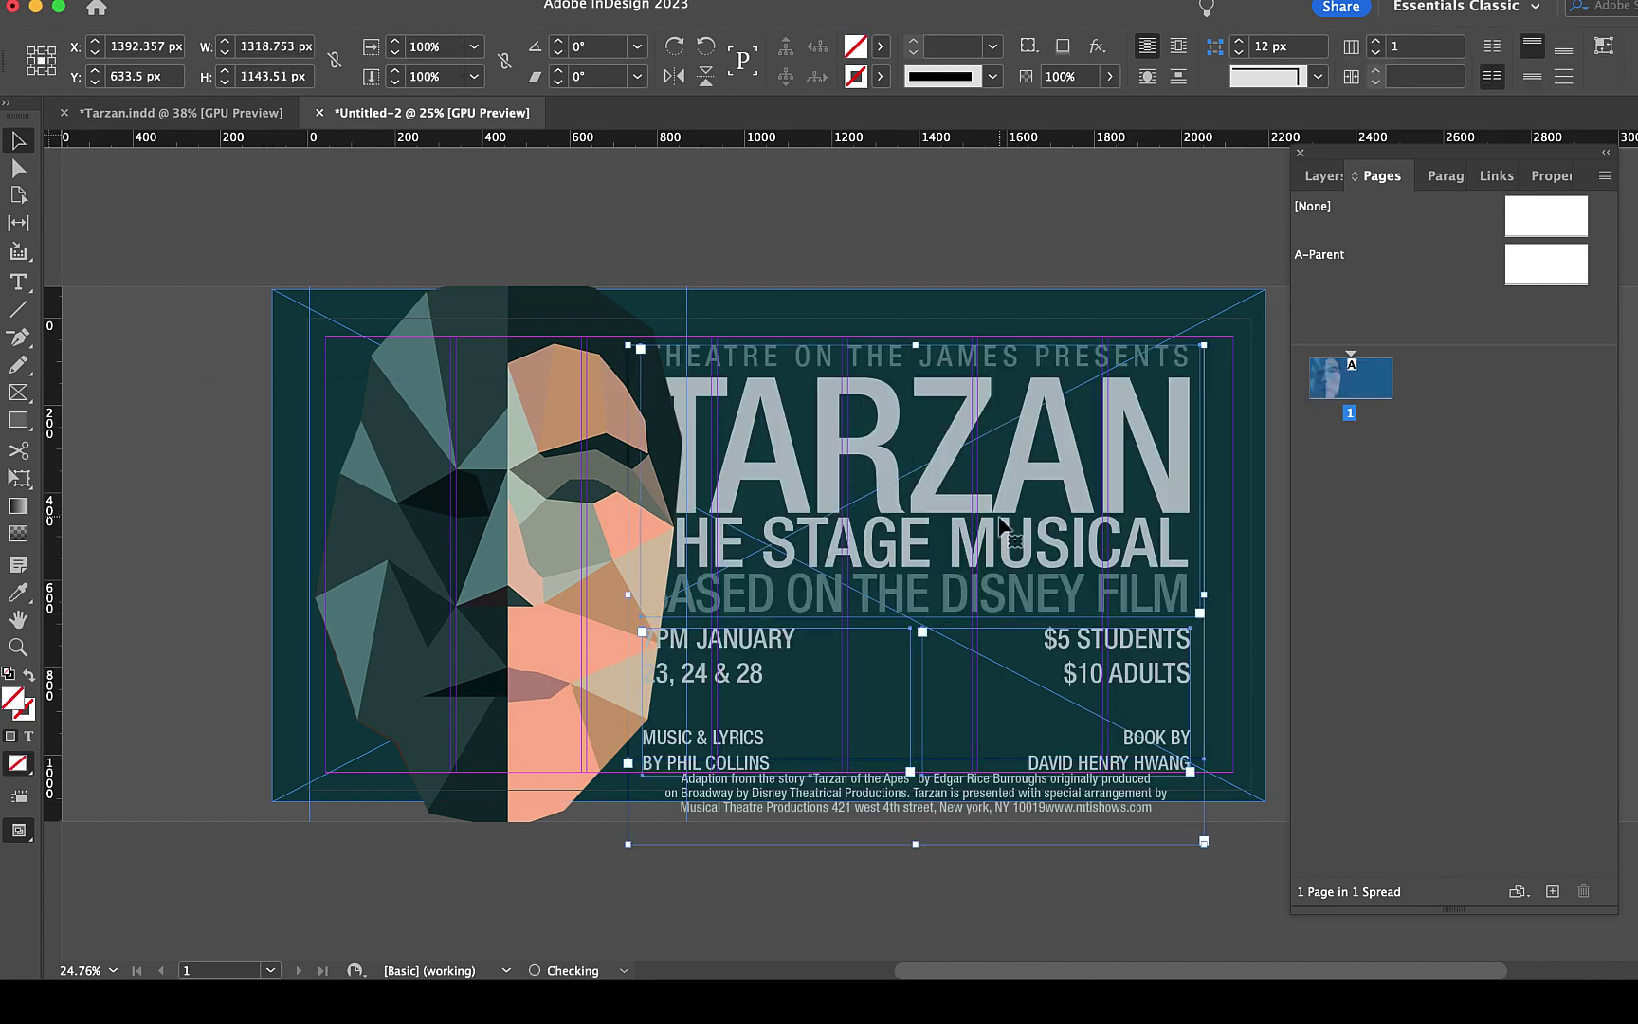
pyautogui.moveTo(1038, 517); pyautogui.dragTo(1078, 501)
# - Fit the title and date text frames across the last four columns and put the dates and the music credit each on one line
pyautogui.click(1005, 438)
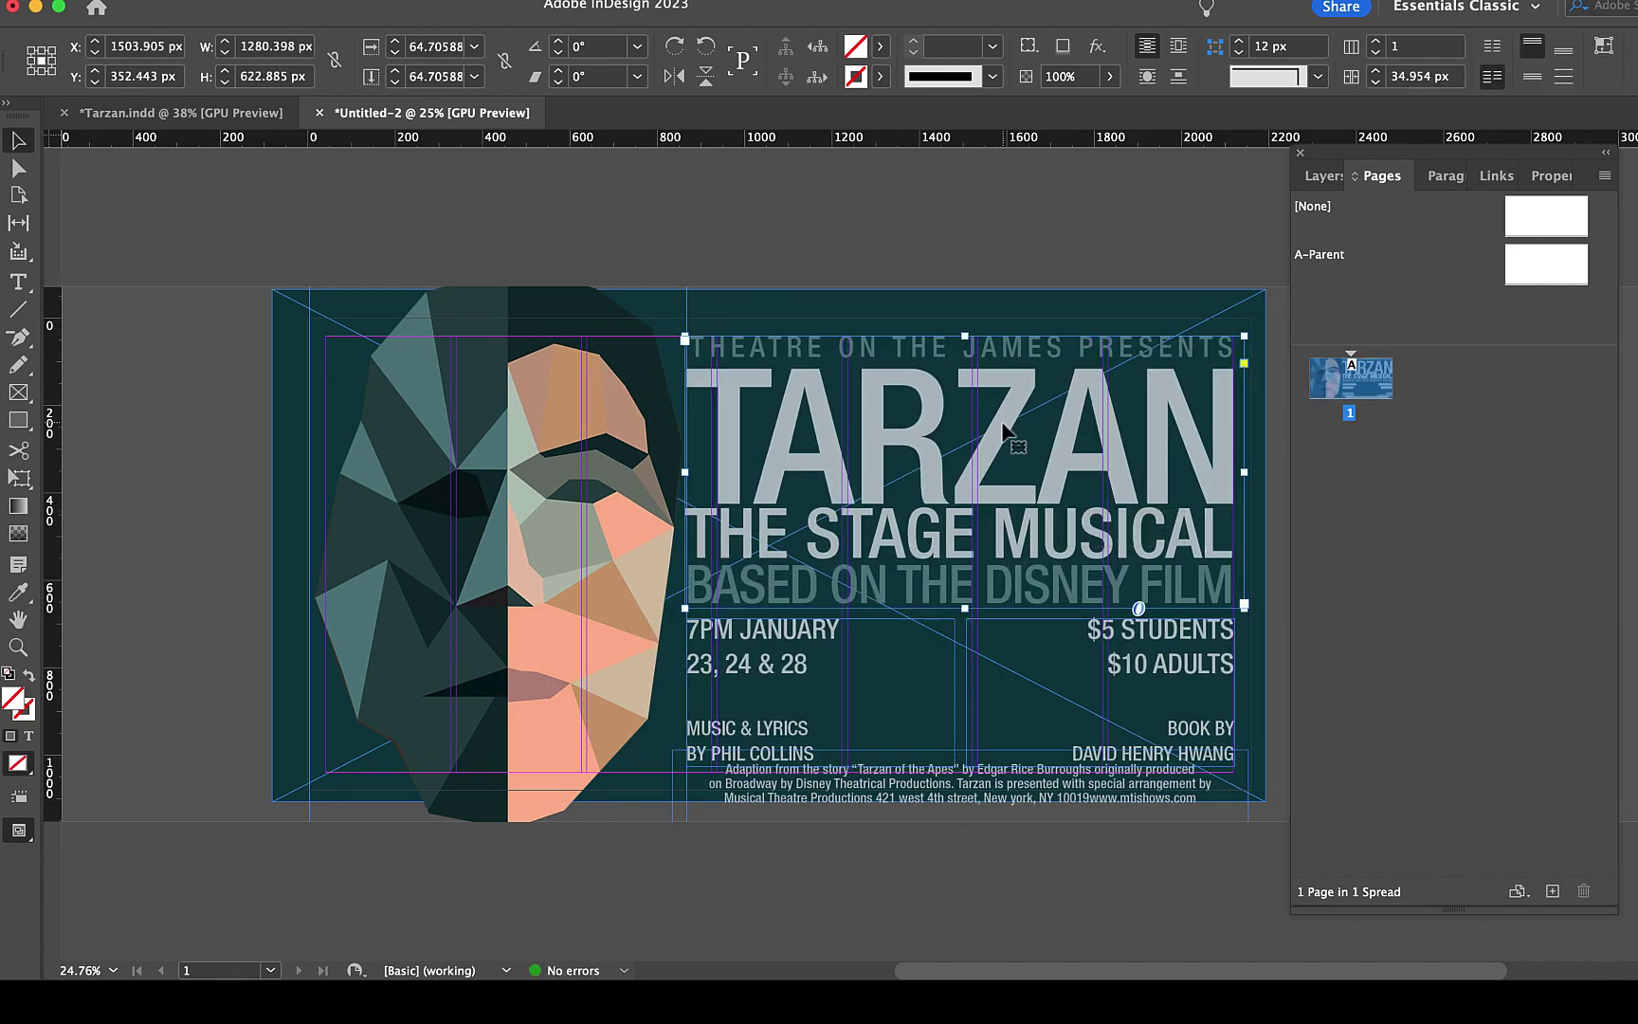
pyautogui.press('super+z')
pyautogui.click(1080, 687)
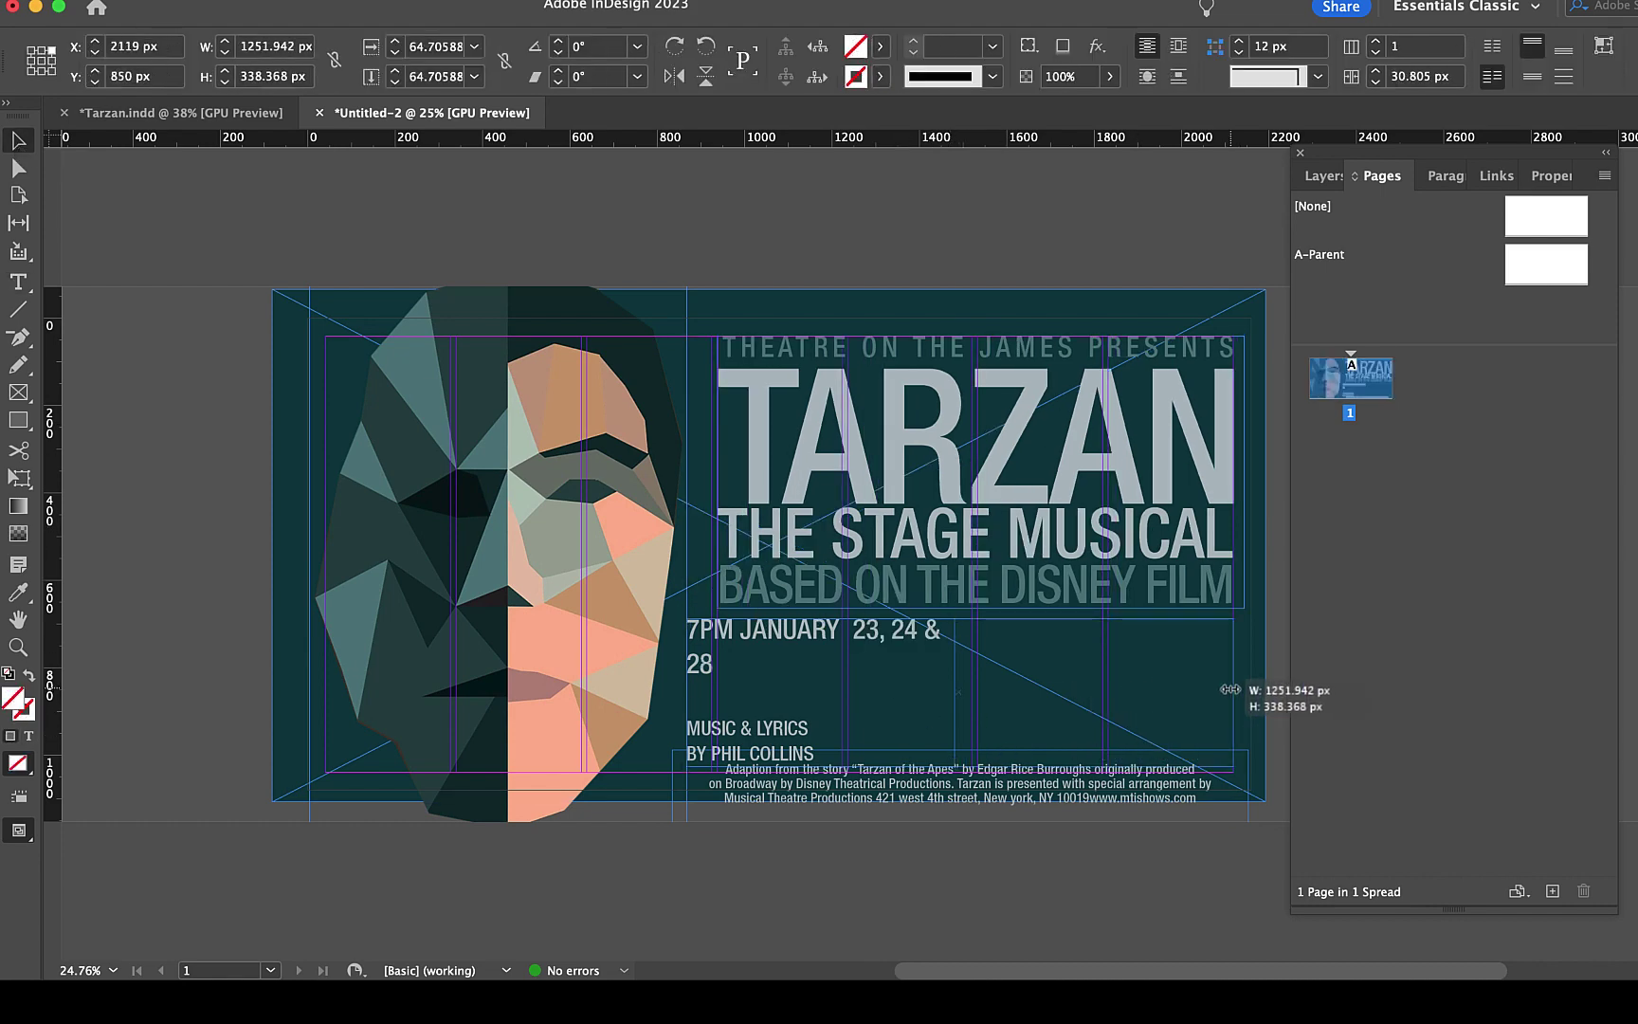
pyautogui.moveTo(686, 694); pyautogui.dragTo(716, 694)
pyautogui.doubleClick(809, 694)
pyautogui.press('Delete')
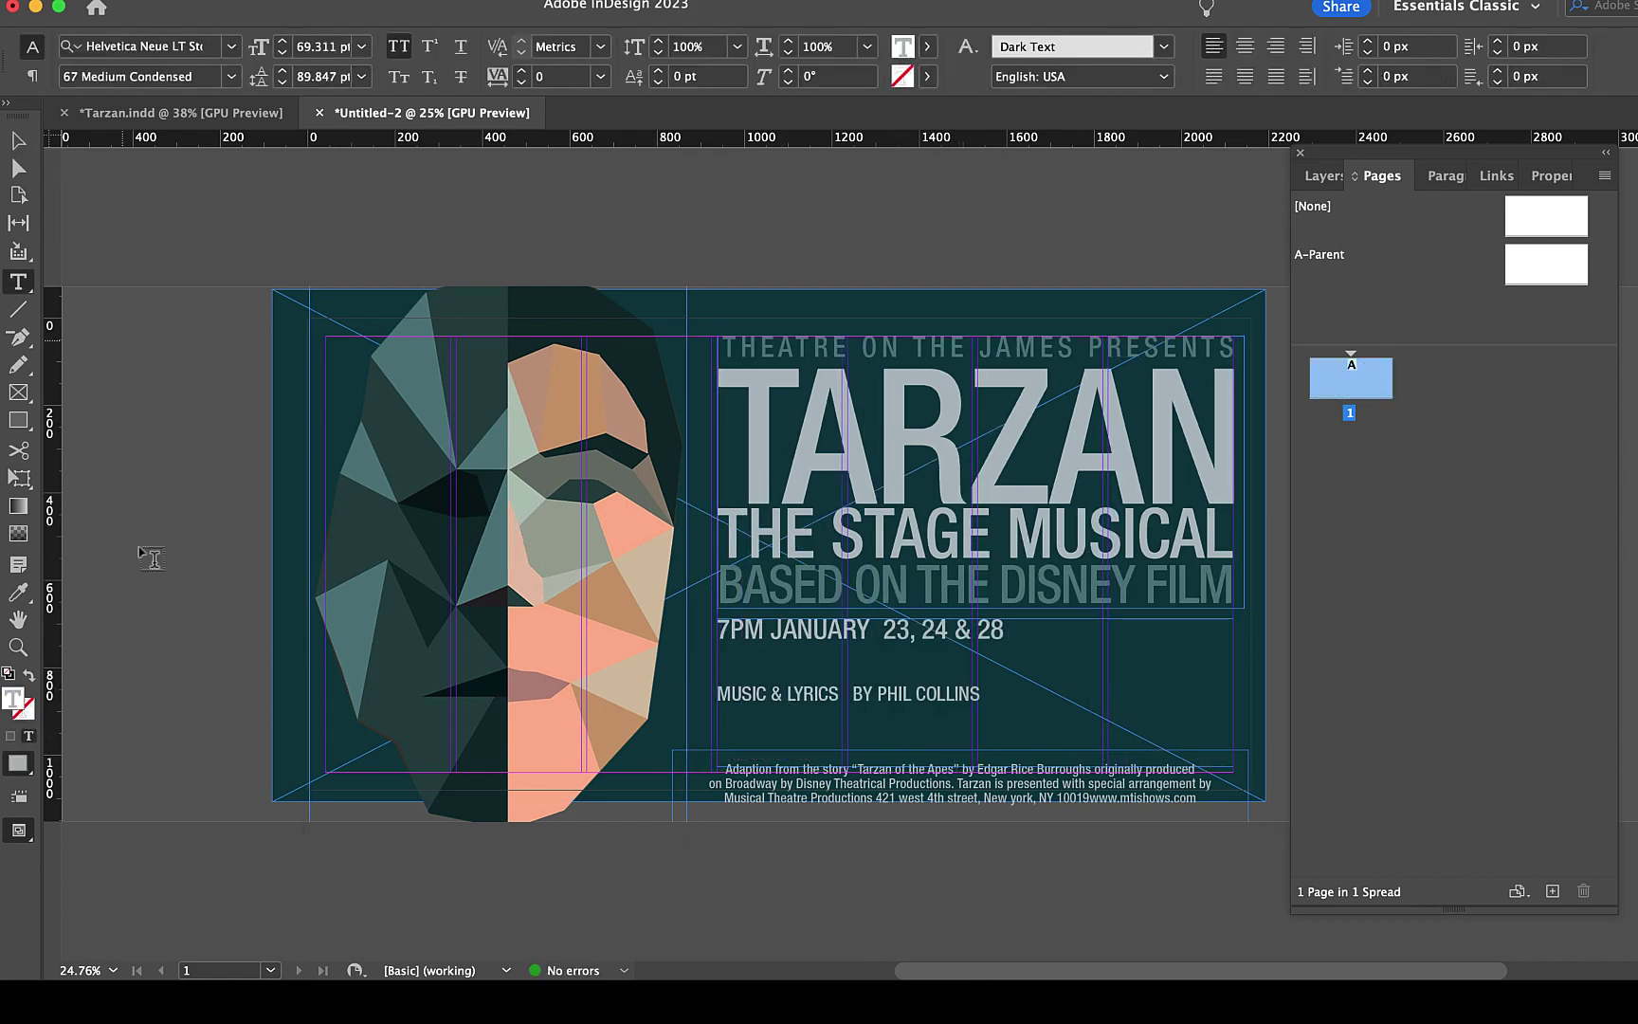
pyautogui.click(17, 140)
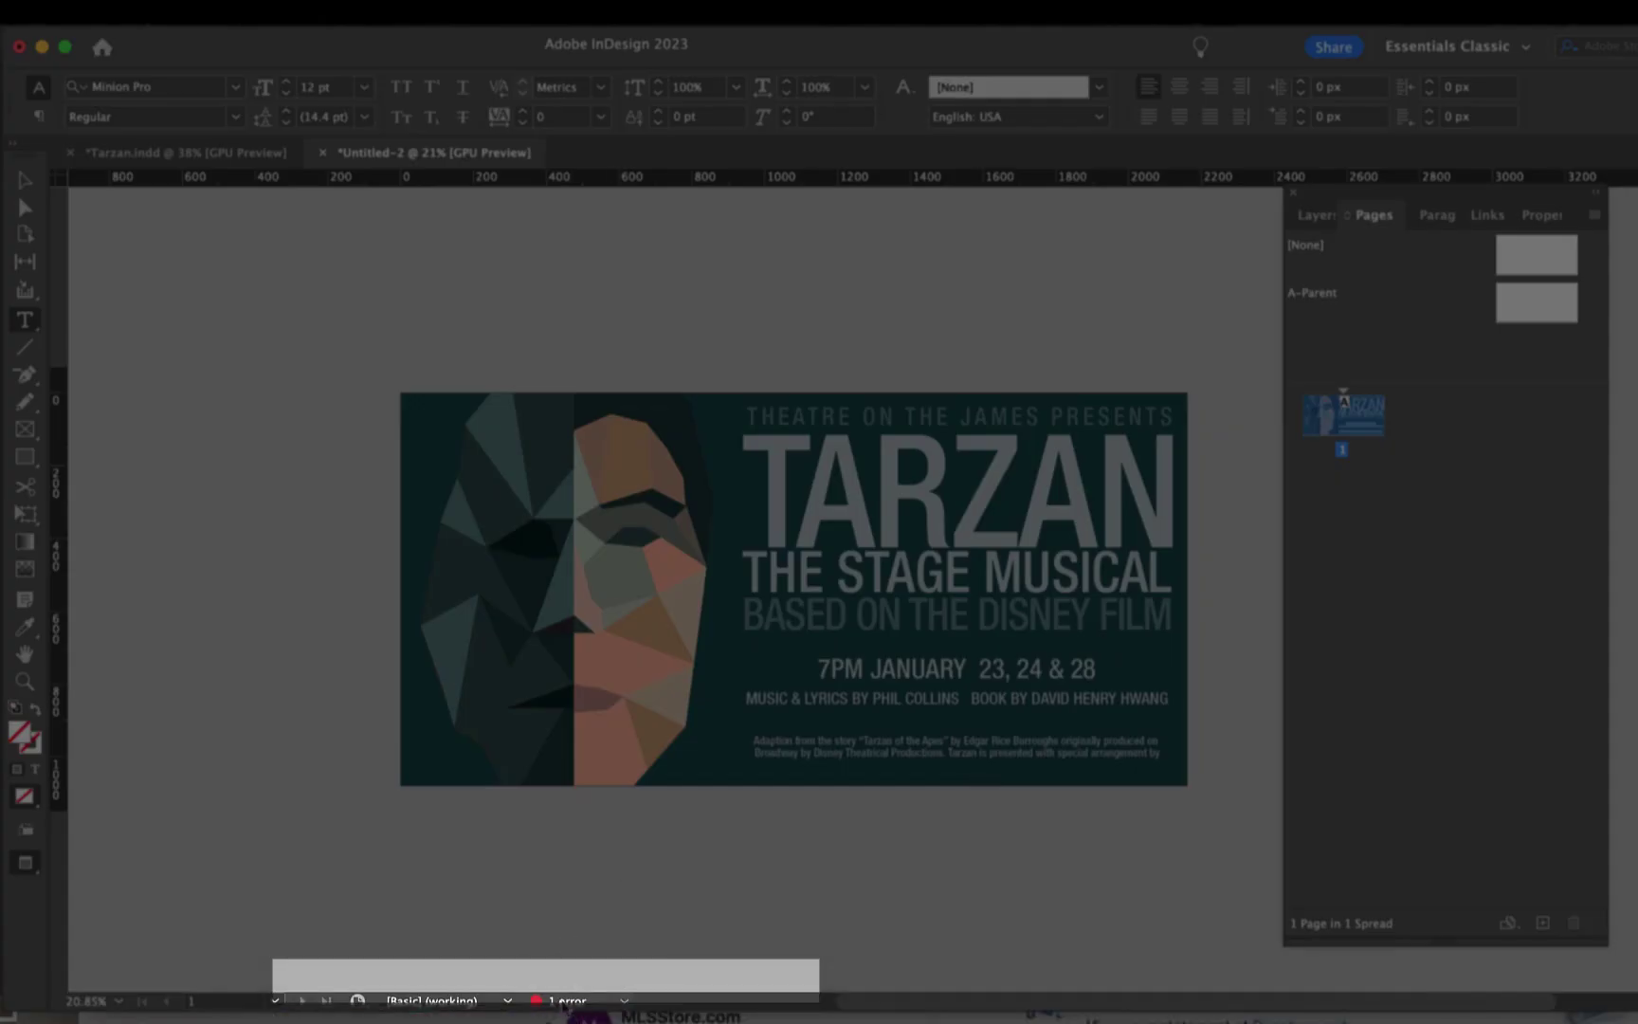
# - Check the document's Preflight errors and go to the text frame listed under Overset text
pyautogui.click(623, 1001)
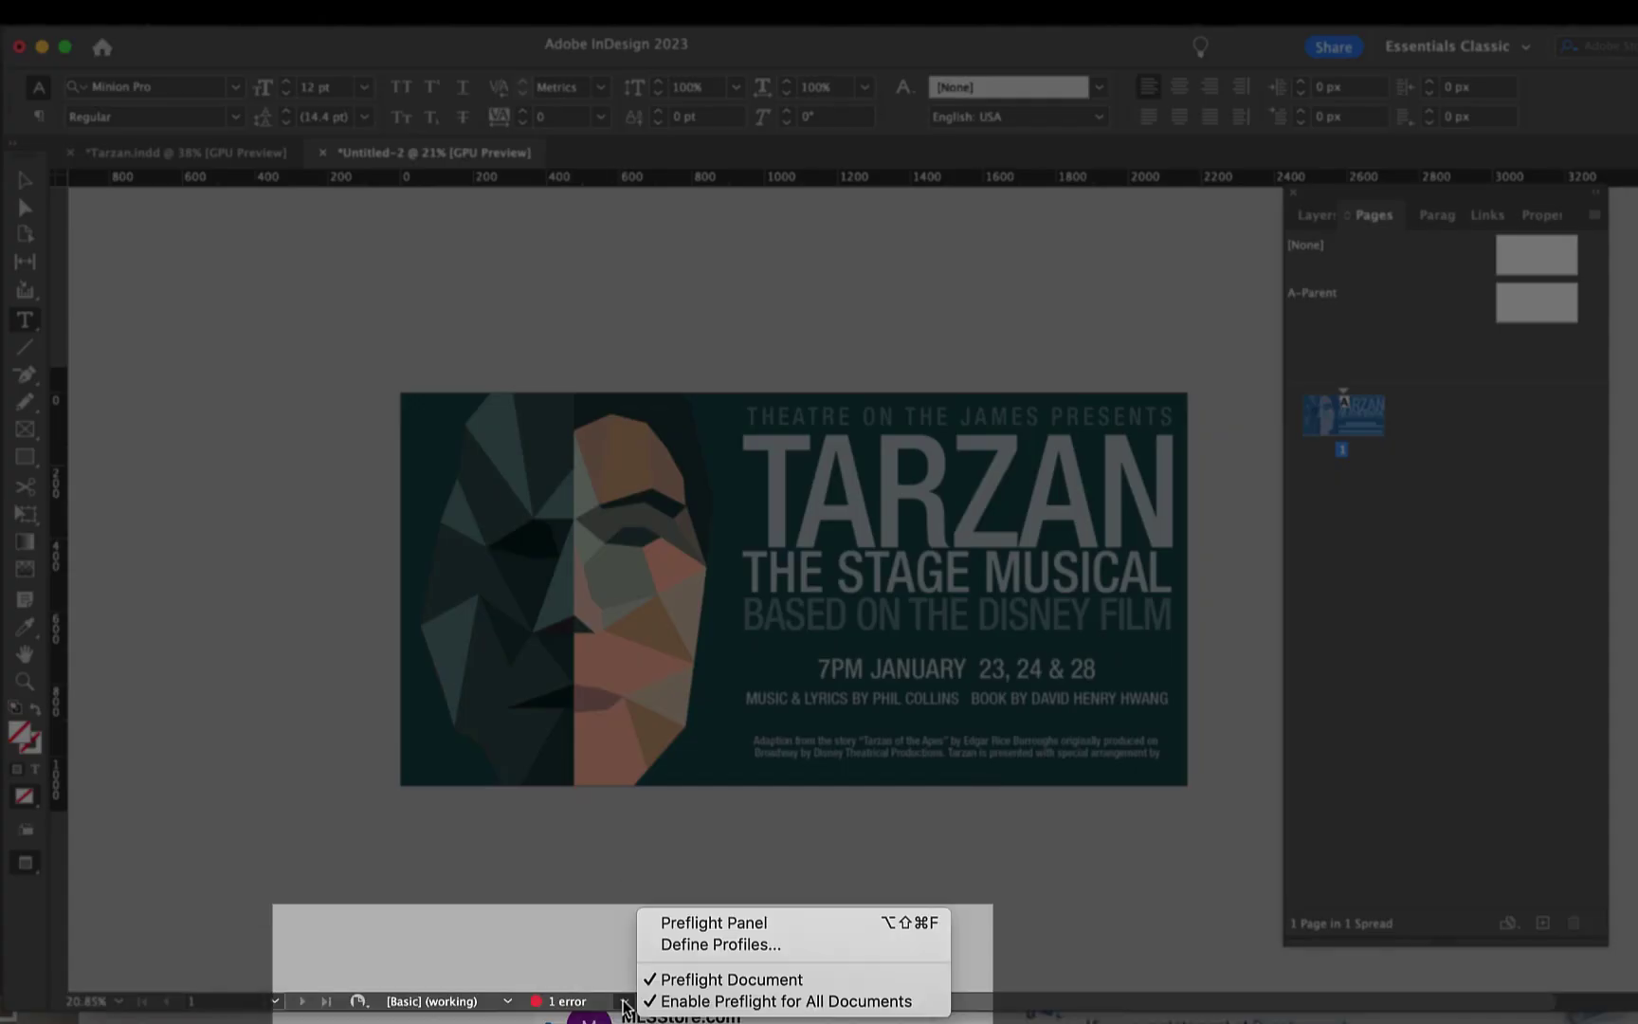
pyautogui.click(722, 922)
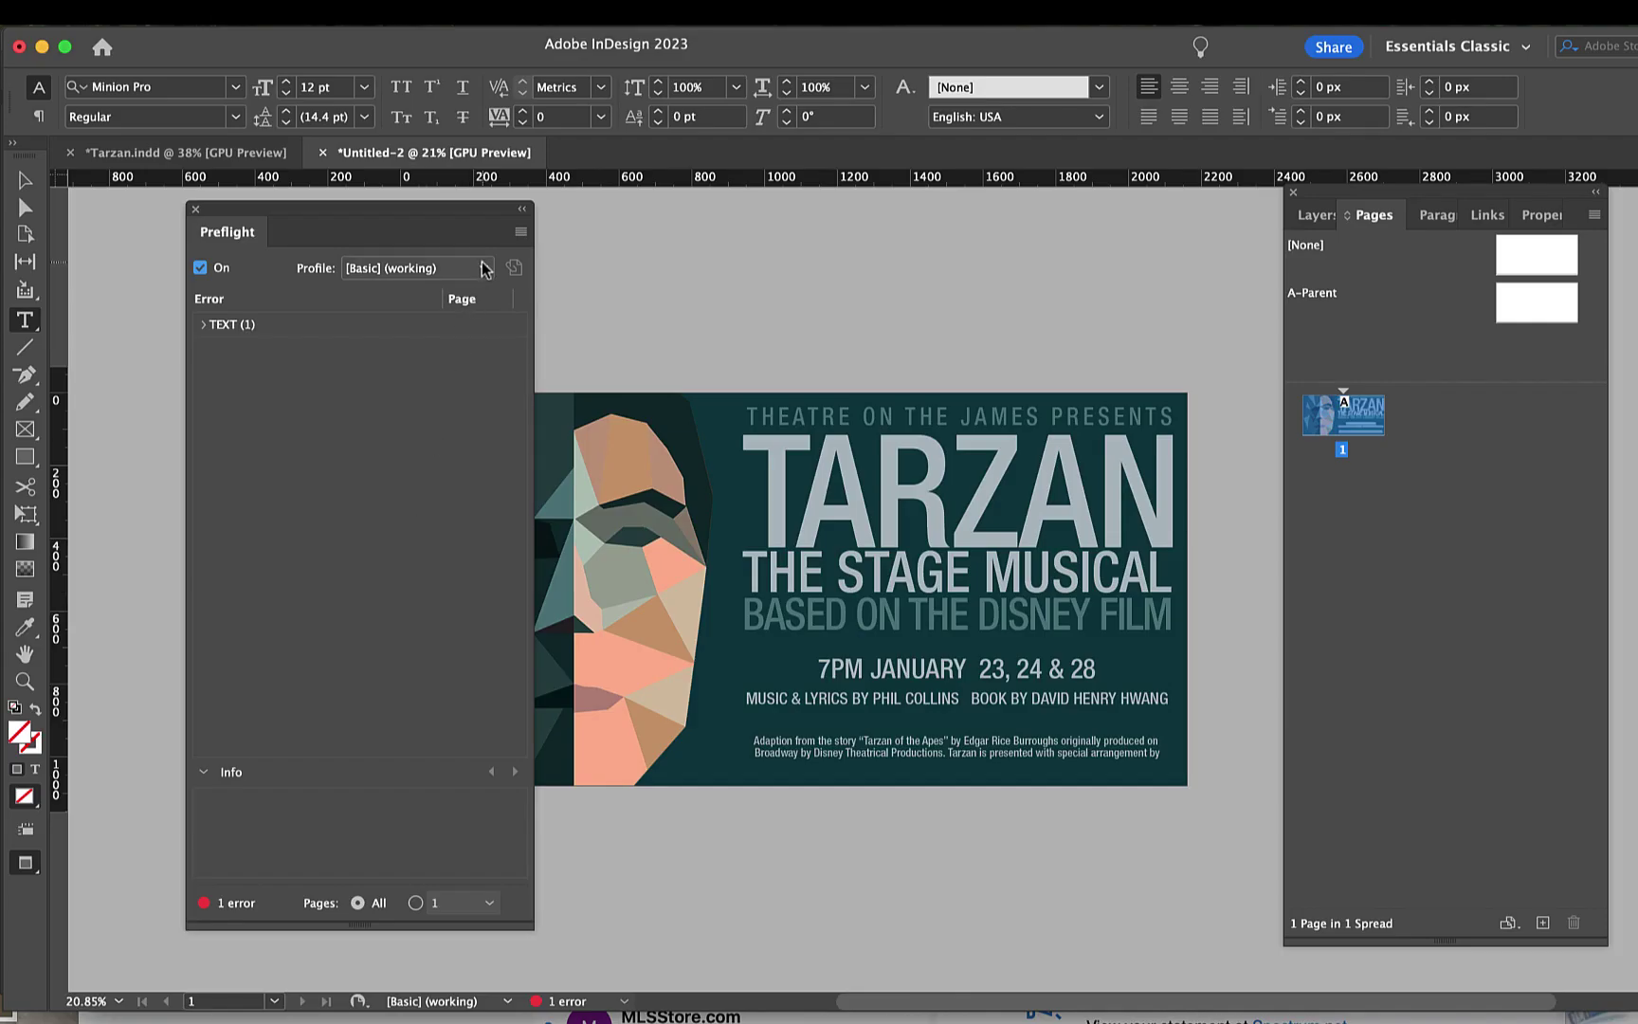
pyautogui.click(201, 325)
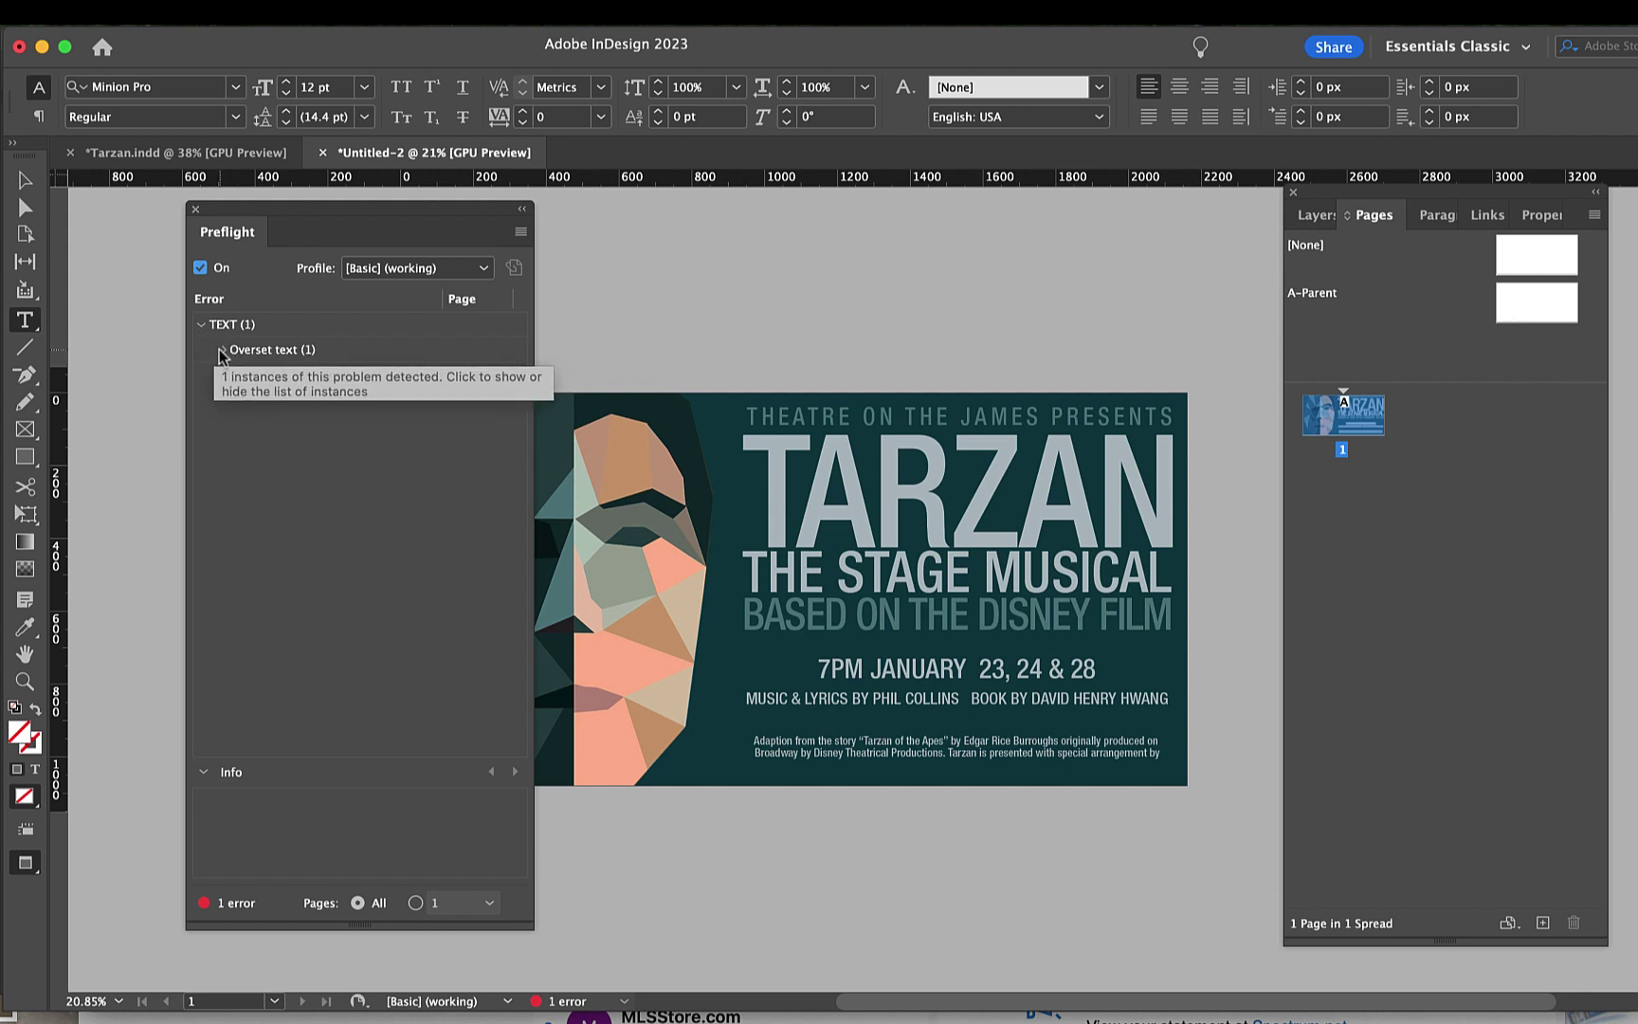
pyautogui.click(220, 349)
pyautogui.click(224, 352)
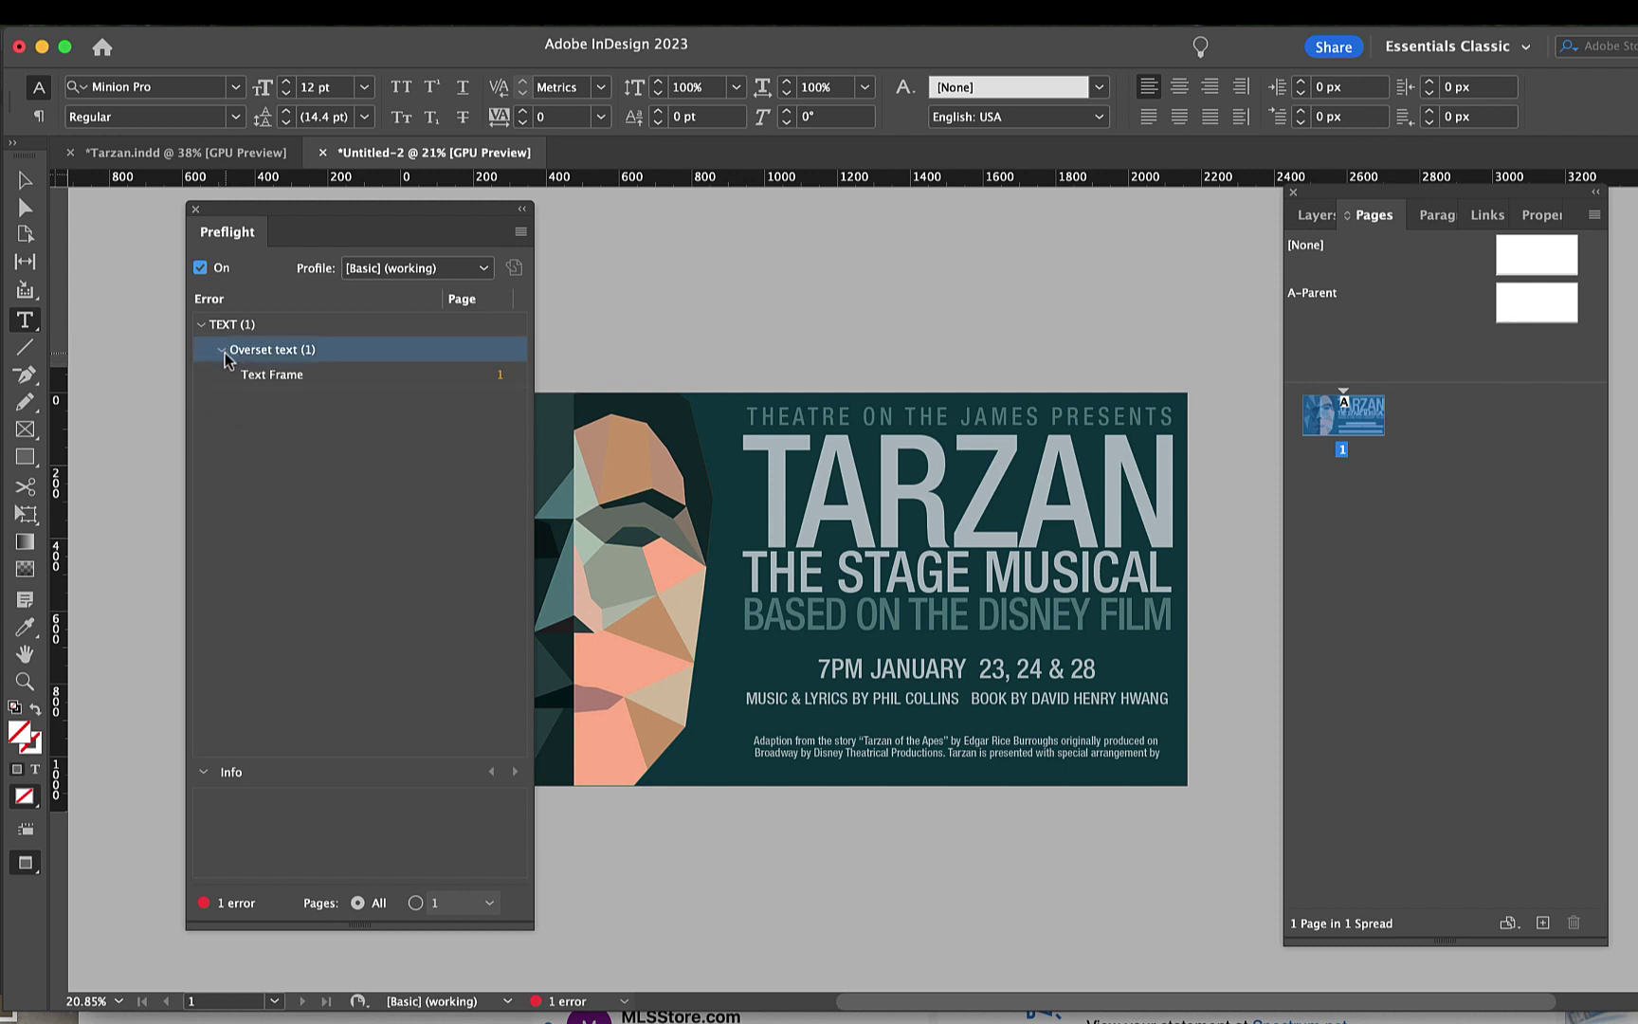
pyautogui.click(277, 376)
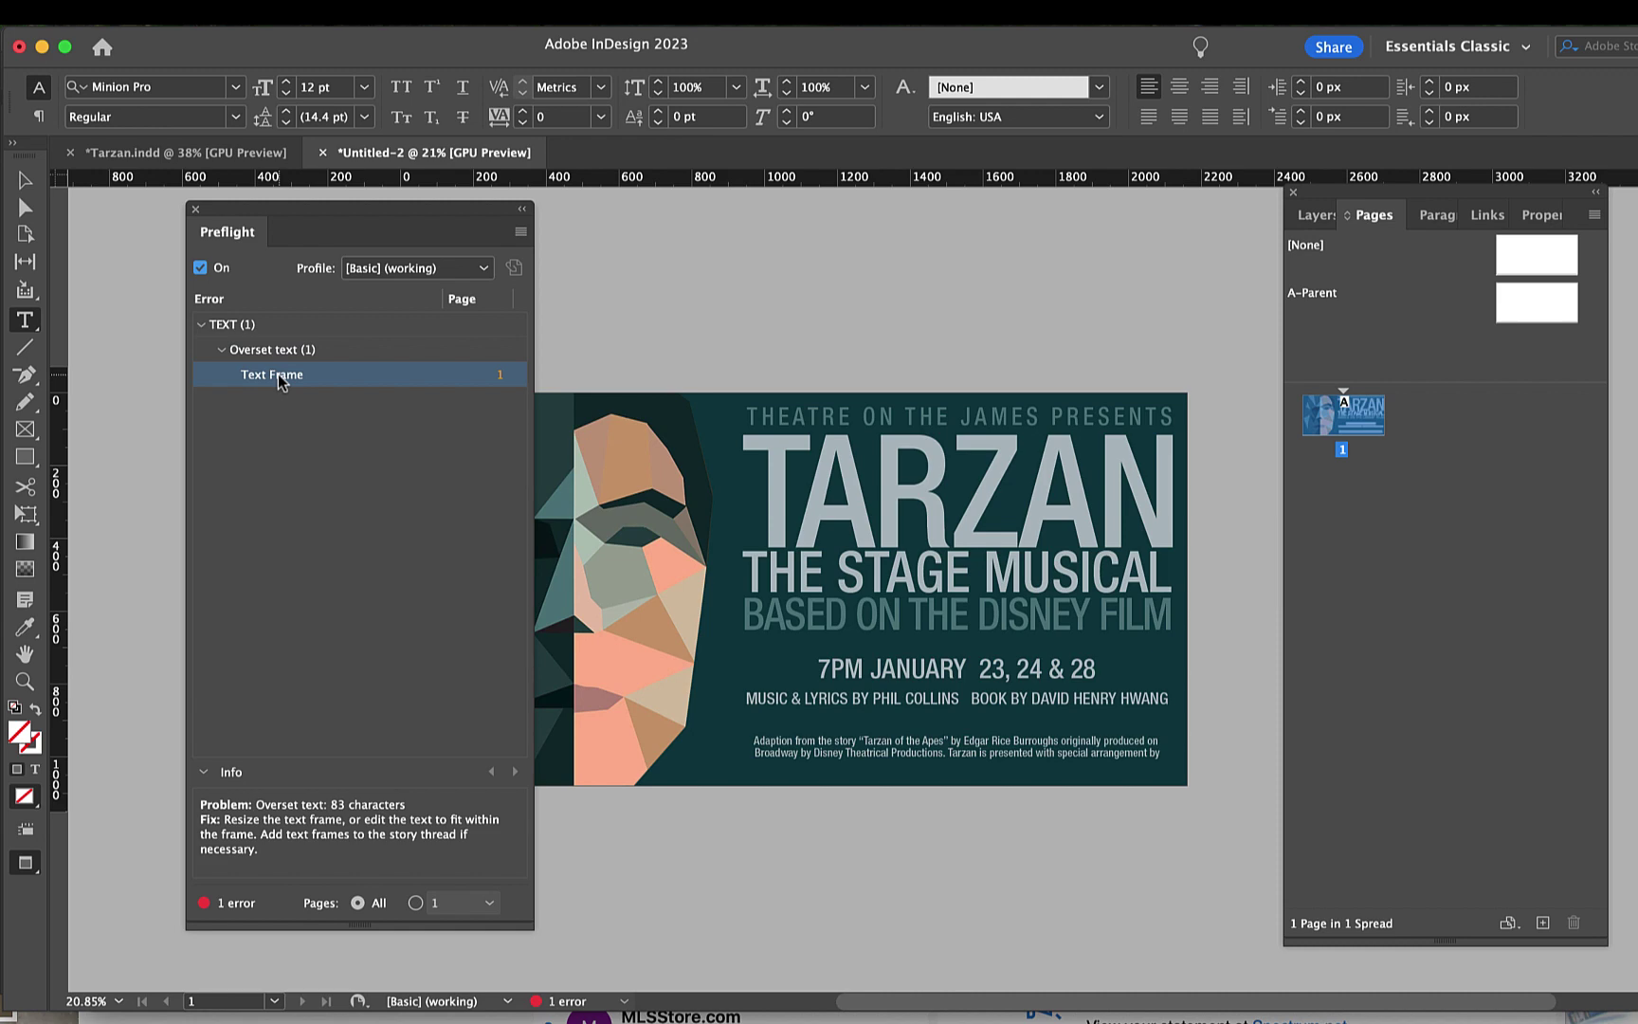
pyautogui.doubleClick(280, 377)
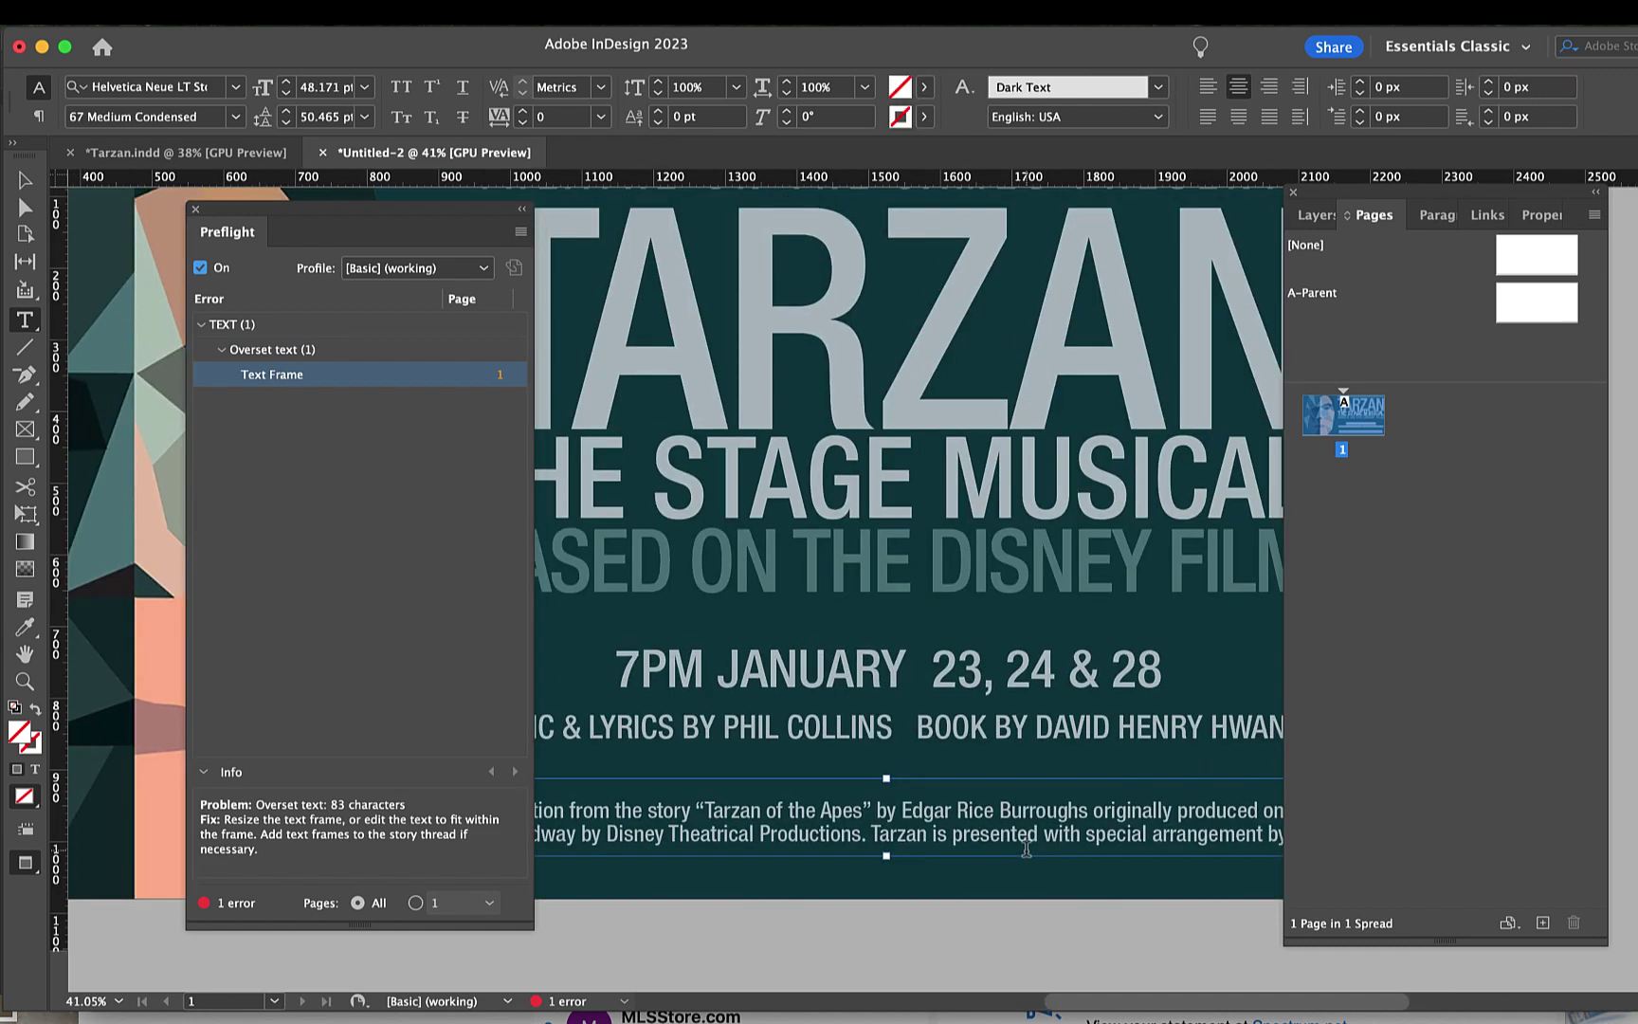
# - Extend the bottom edge of the small-print text frame to a height of 144 px so all its text fits
pyautogui.press('super+0')
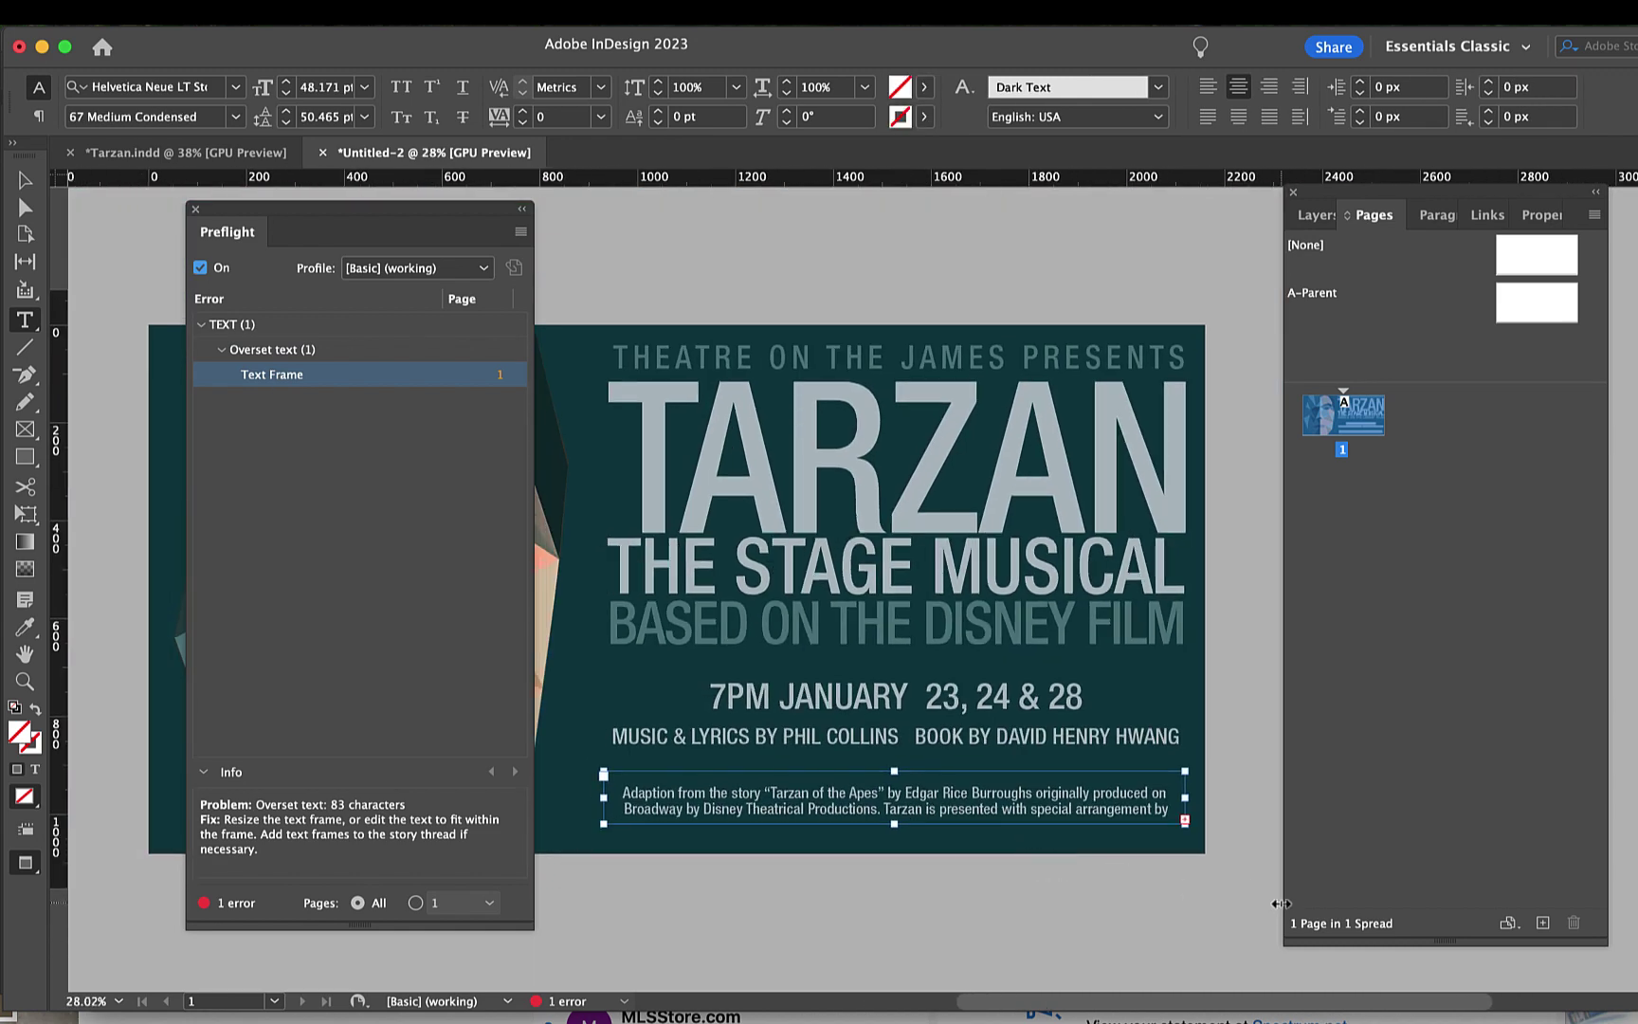
pyautogui.scroll(3, 1170, 887)
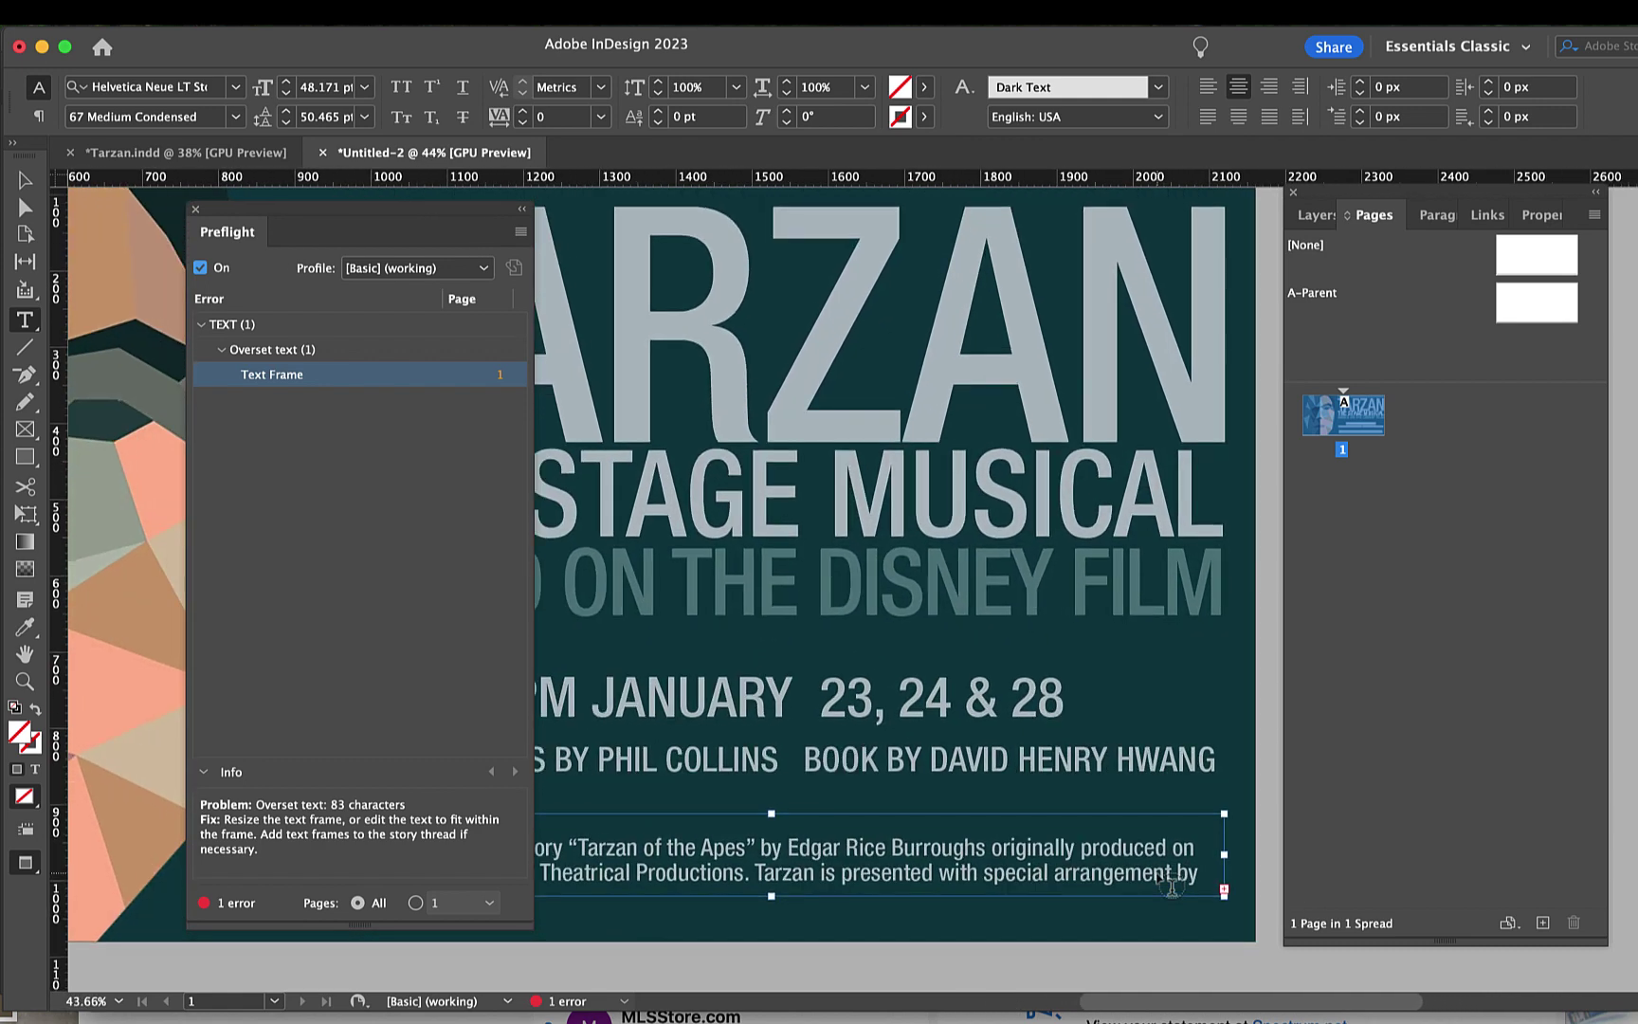
pyautogui.scroll(-1, 1171, 886)
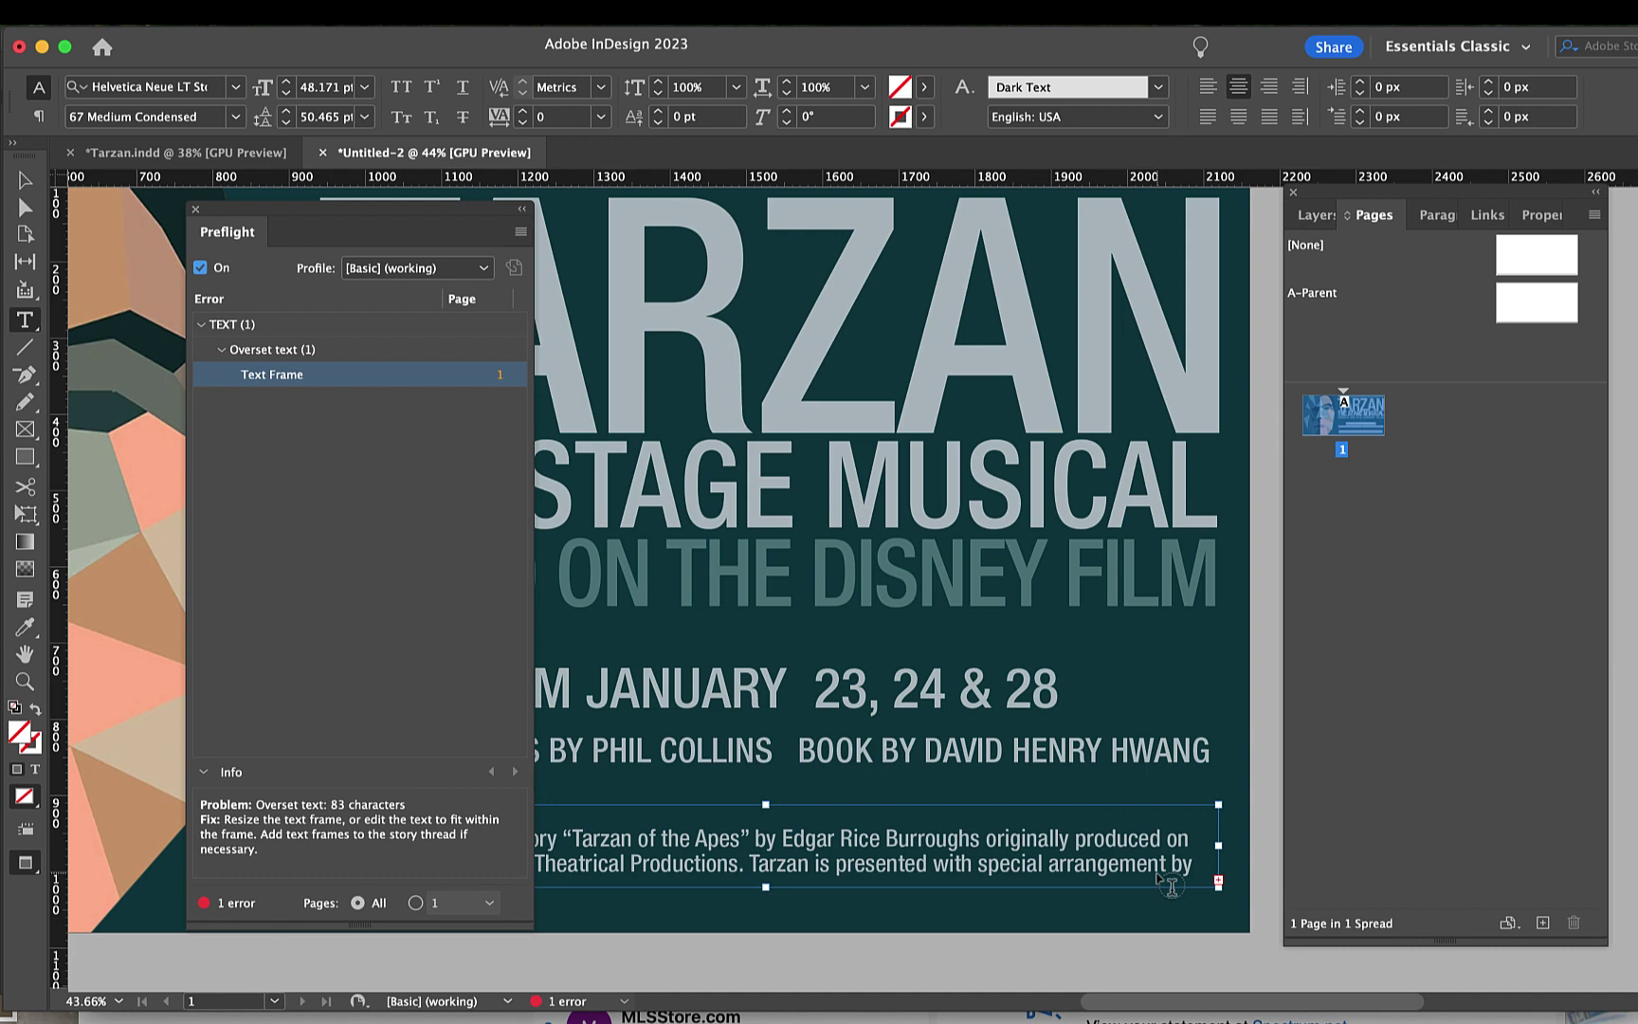
pyautogui.scroll(-2, 1160, 876)
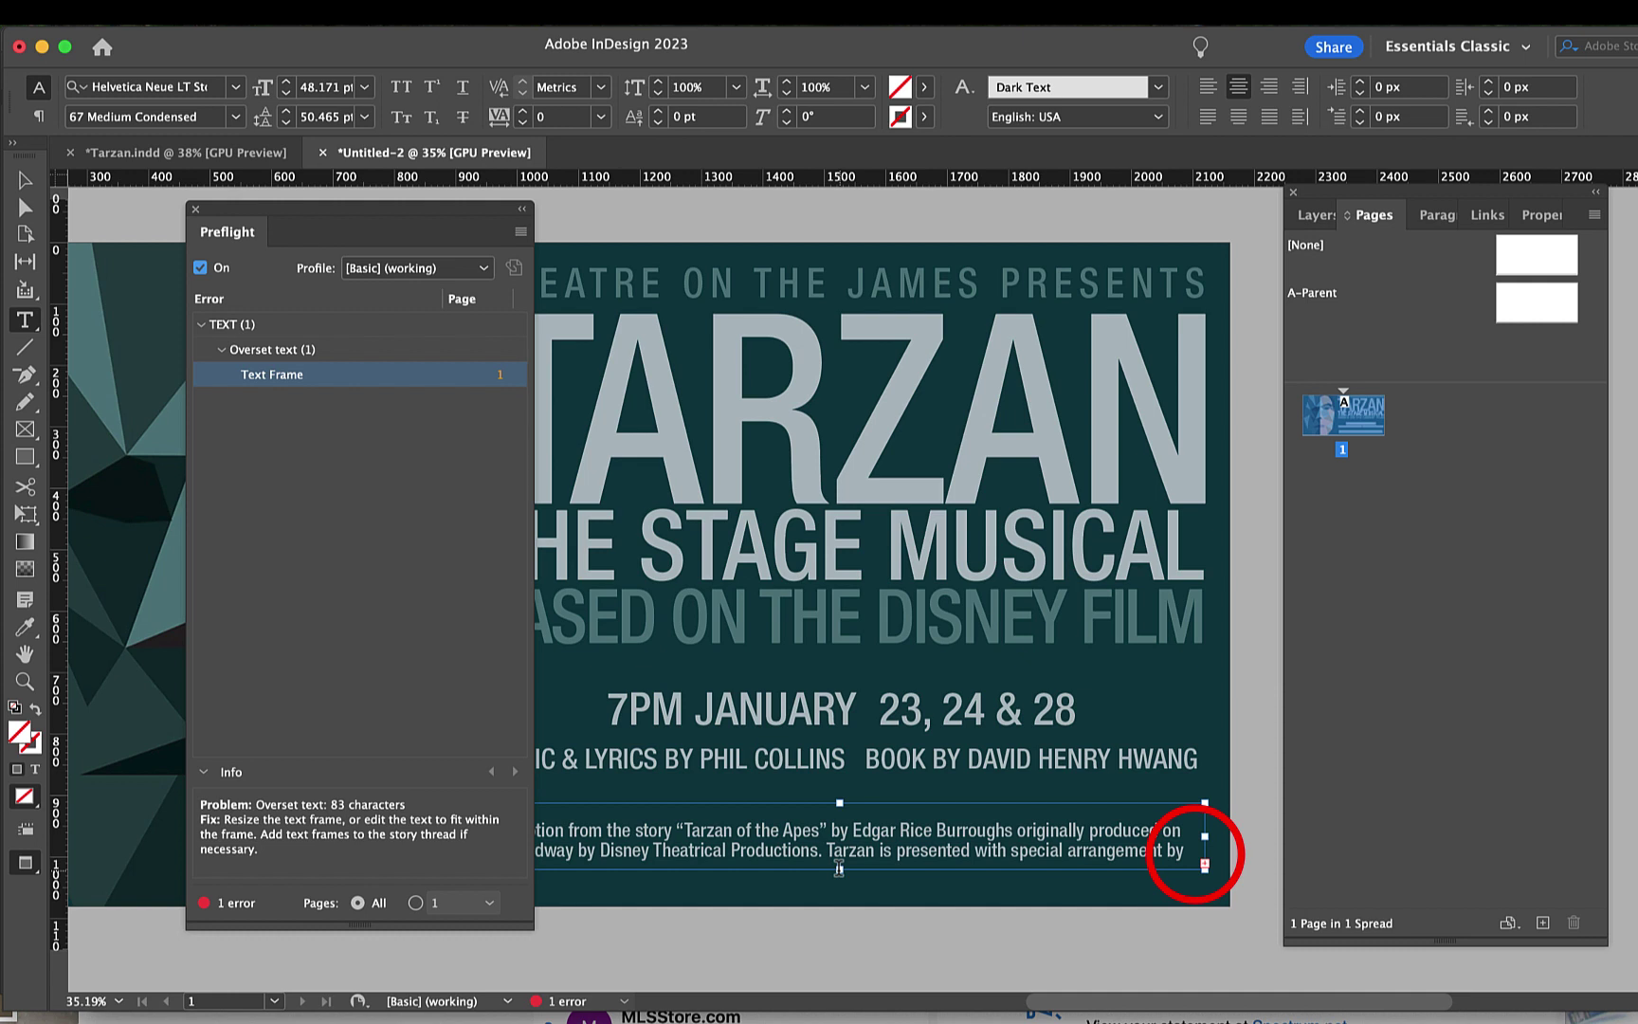
pyautogui.press('Escape')
pyautogui.moveTo(839, 867); pyautogui.dragTo(838, 891)
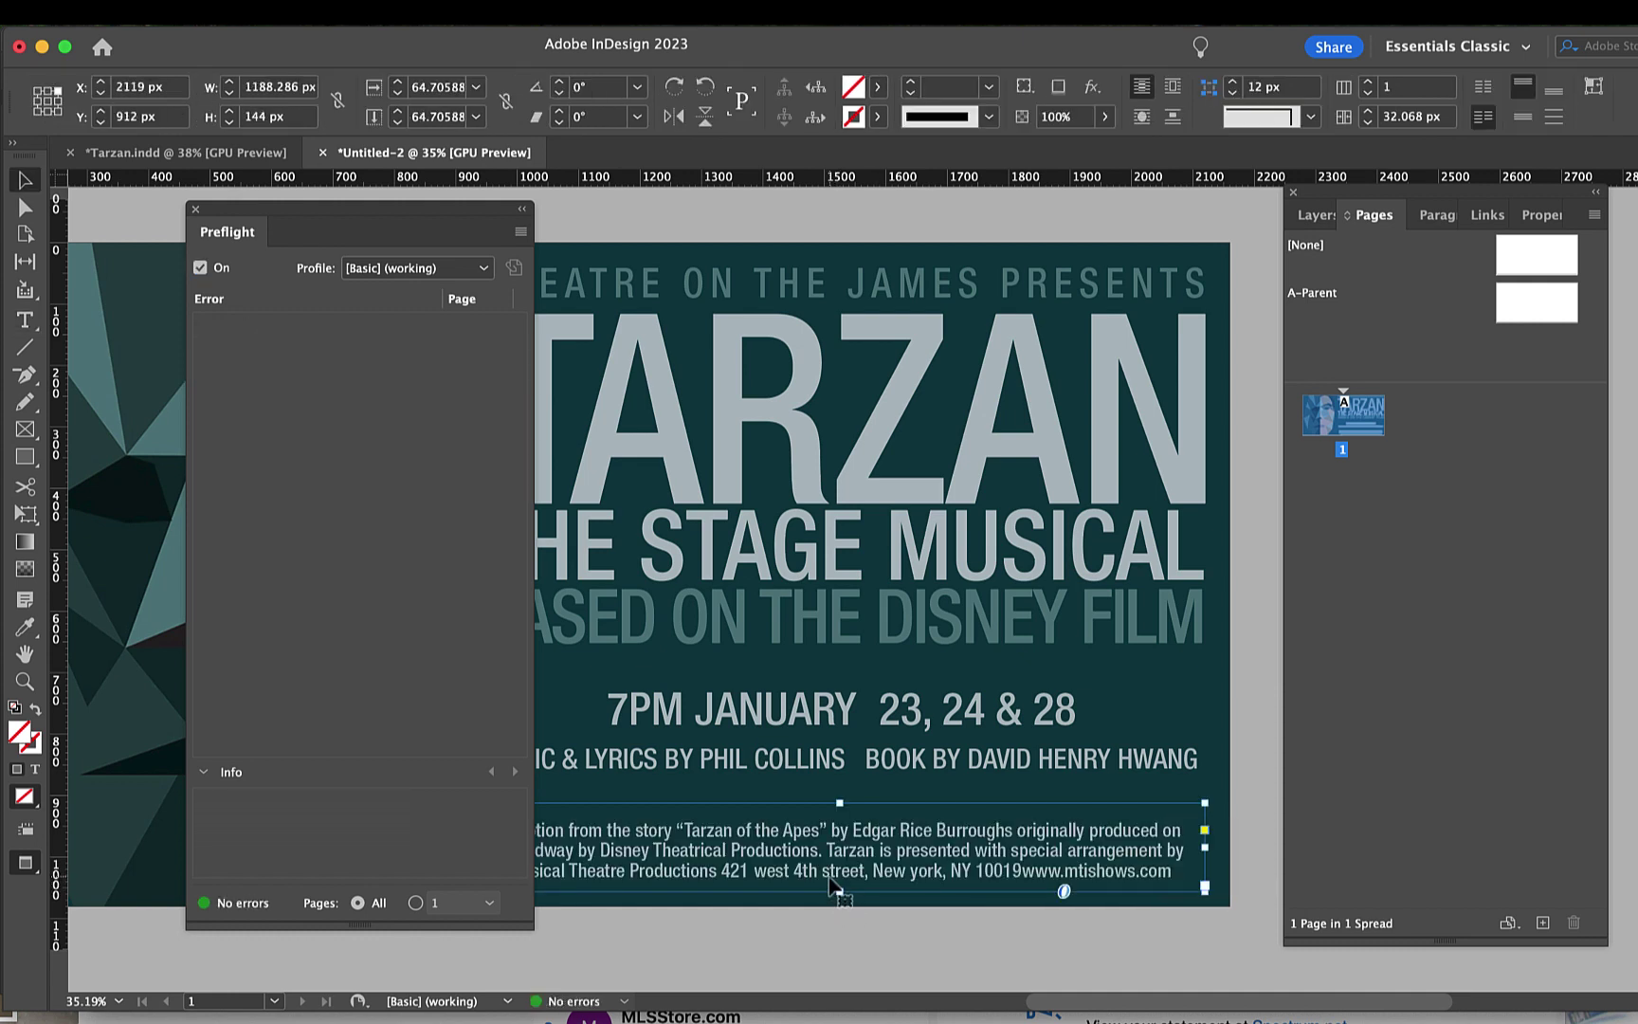
pyautogui.doubleClick(1021, 874)
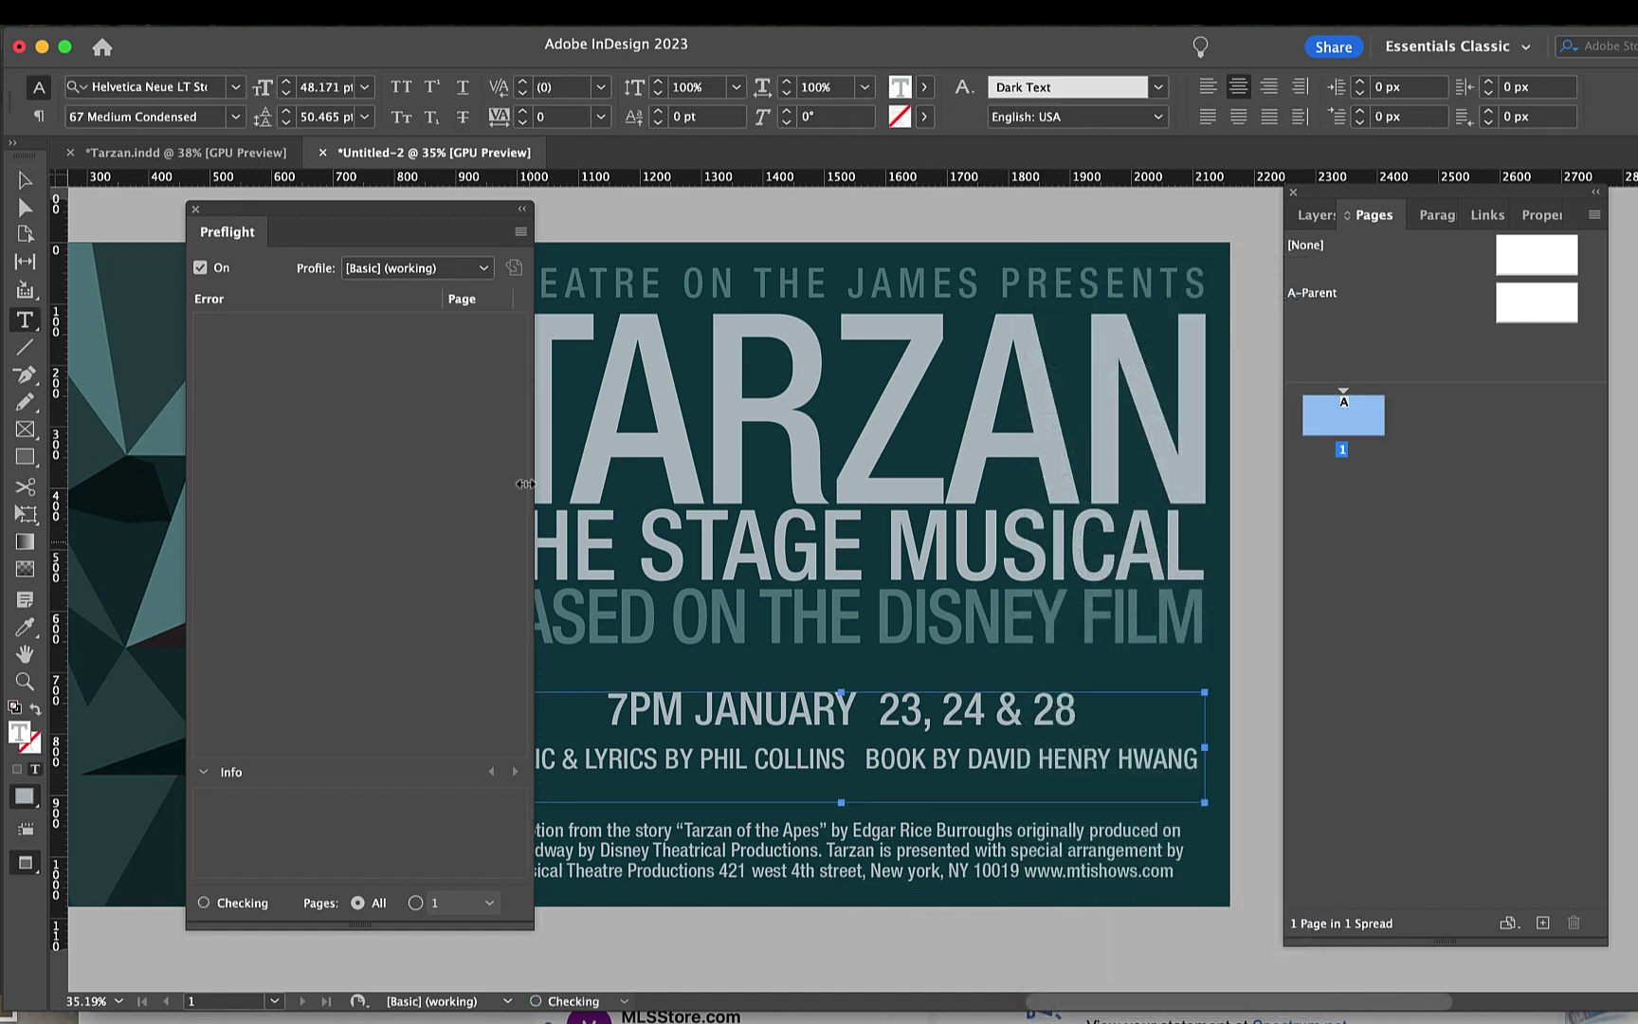
pyautogui.press('Escape')
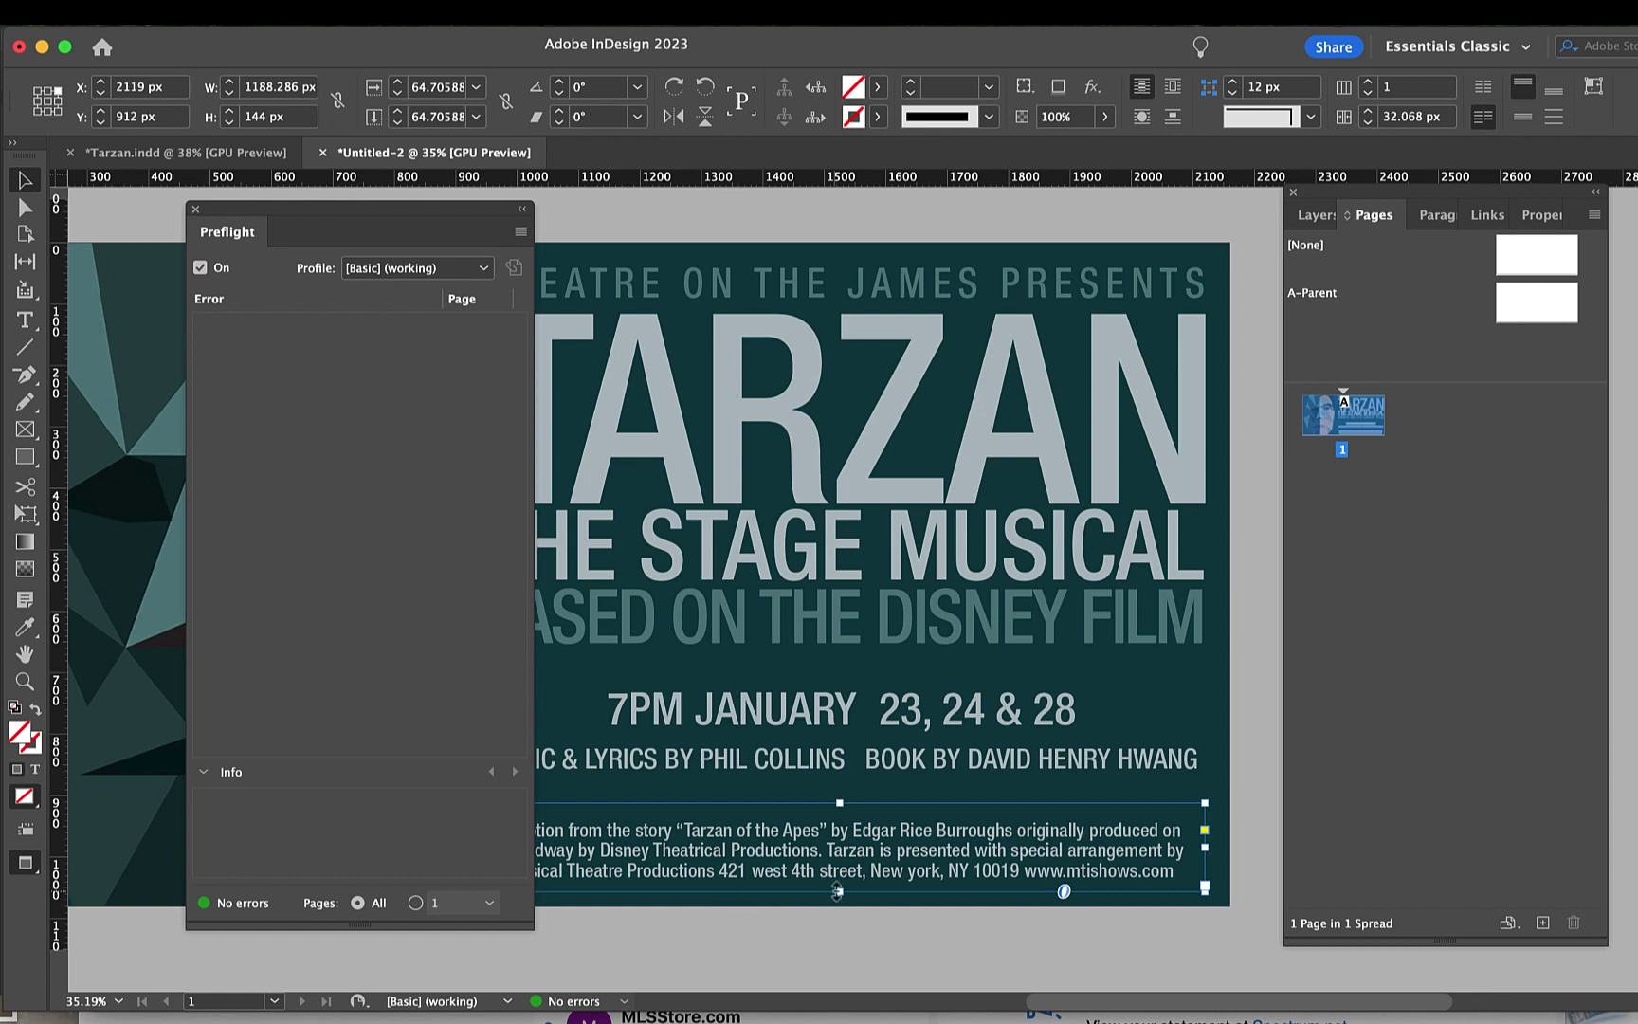
pyautogui.moveTo(838, 888)
pyautogui.mouseDown()
pyautogui.moveTo(838, 873)
pyautogui.moveTo(838, 888)
pyautogui.mouseUp()
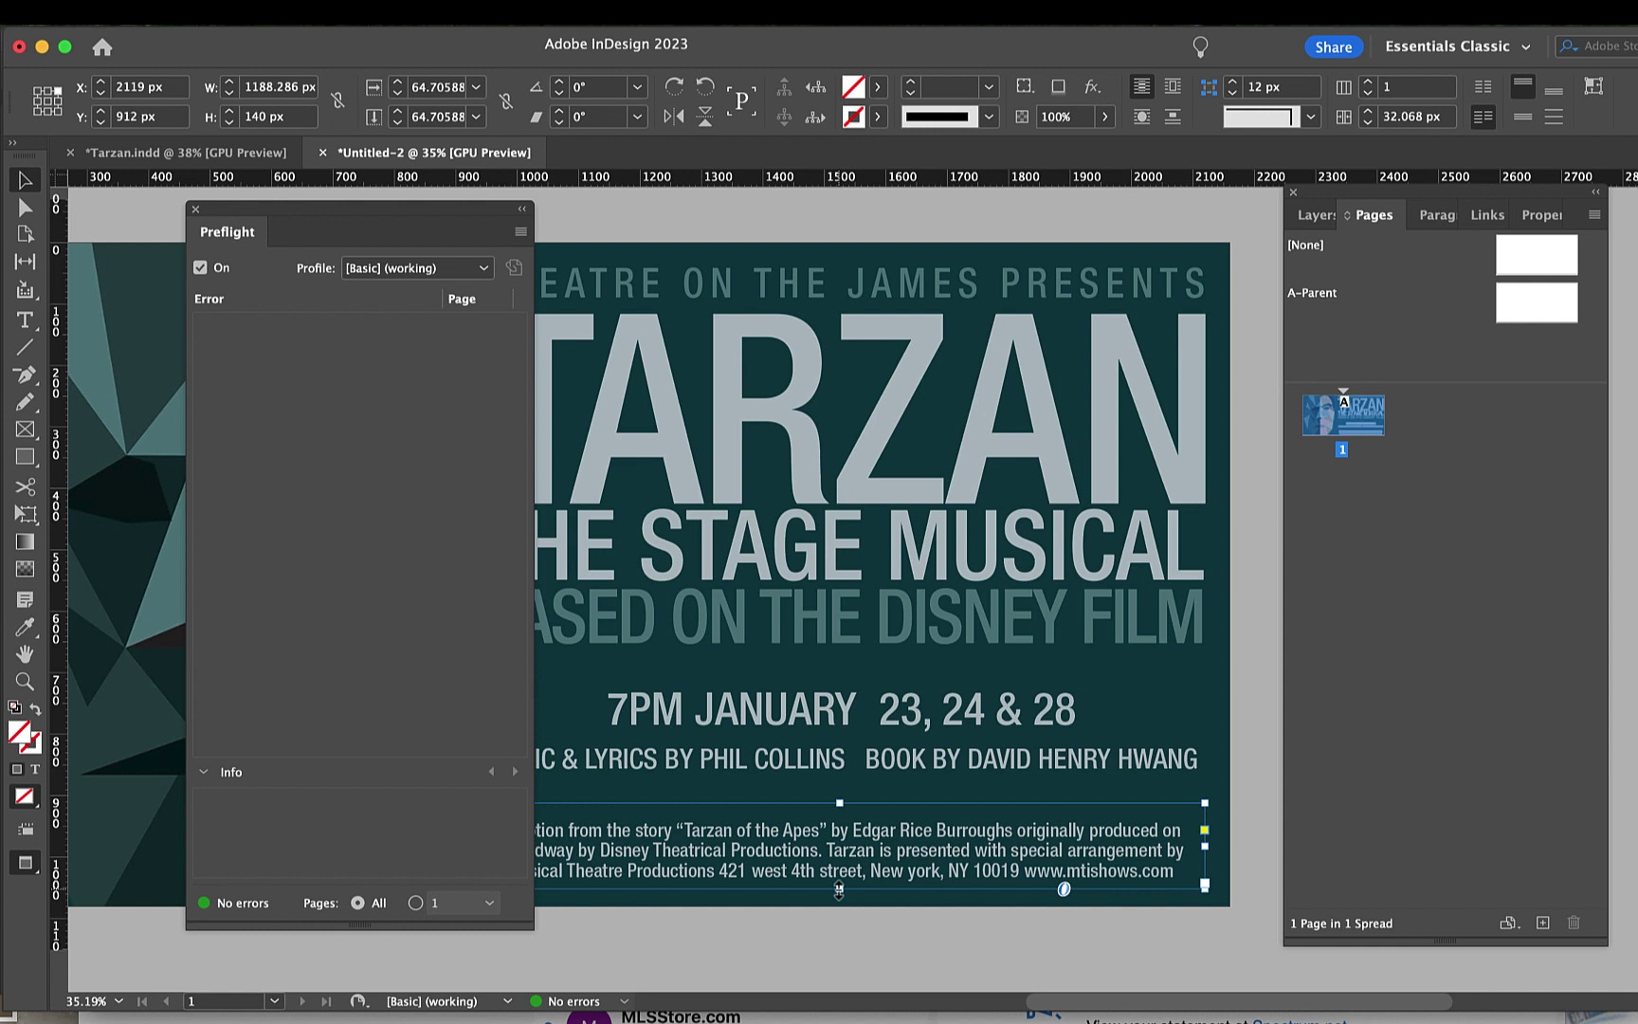
# - Create a new preflight profile named Digital
pyautogui.click(520, 232)
pyautogui.click(616, 244)
pyautogui.click(539, 641)
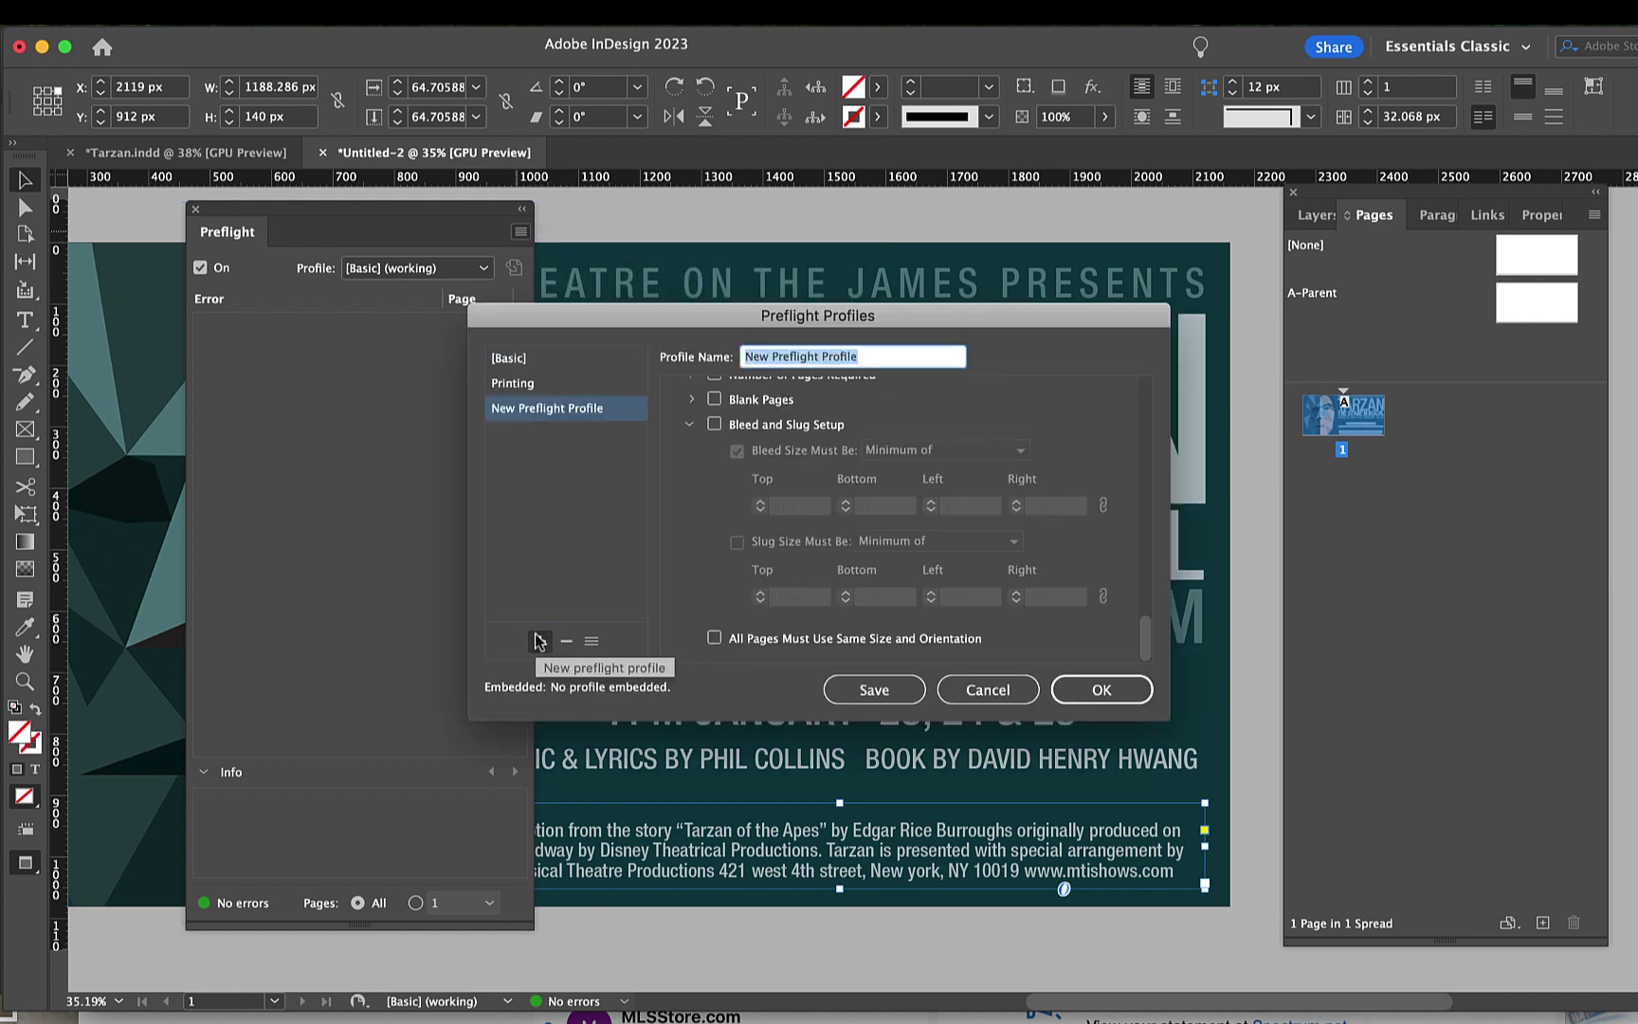
pyautogui.write('Digital')
# - Keep the Links Missing or Modified check on and turn off Inaccessible URL Links in the Digital profile
pyautogui.scroll(10, 692, 531)
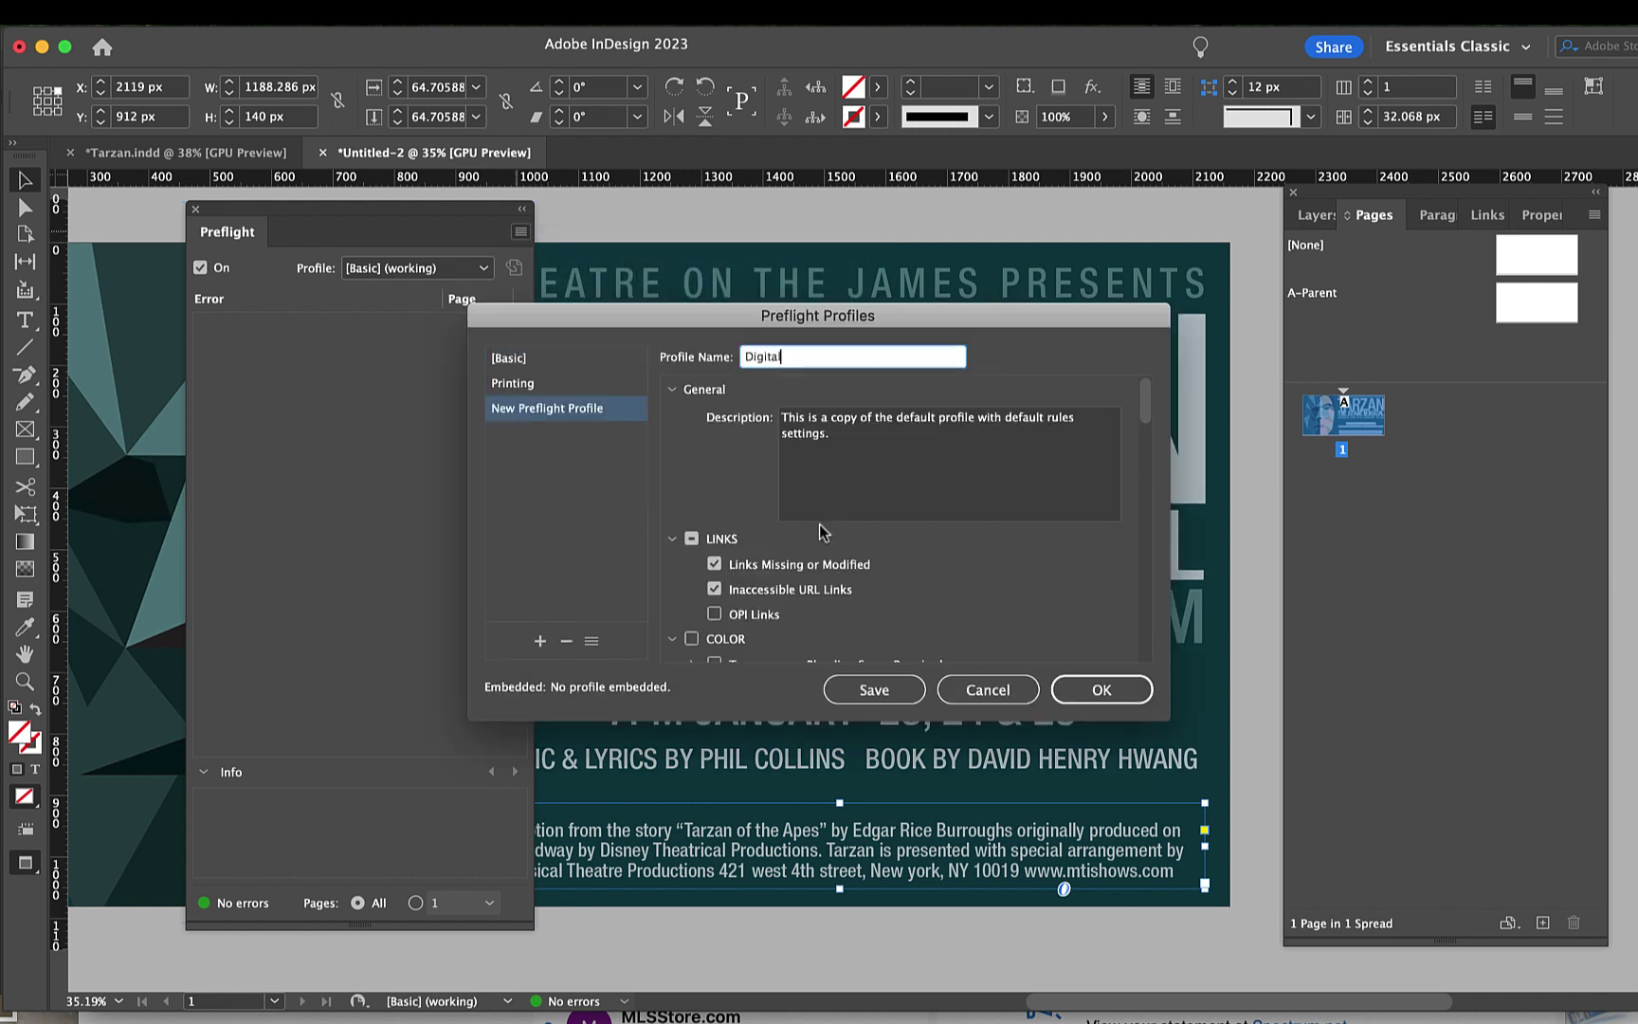
pyautogui.click(714, 564)
pyautogui.click(714, 587)
pyautogui.click(714, 589)
# - Enable the Image Resolution check and set the minimum resolution to 72 for color, grayscale and 1-bit images
pyautogui.scroll(-5, 714, 590)
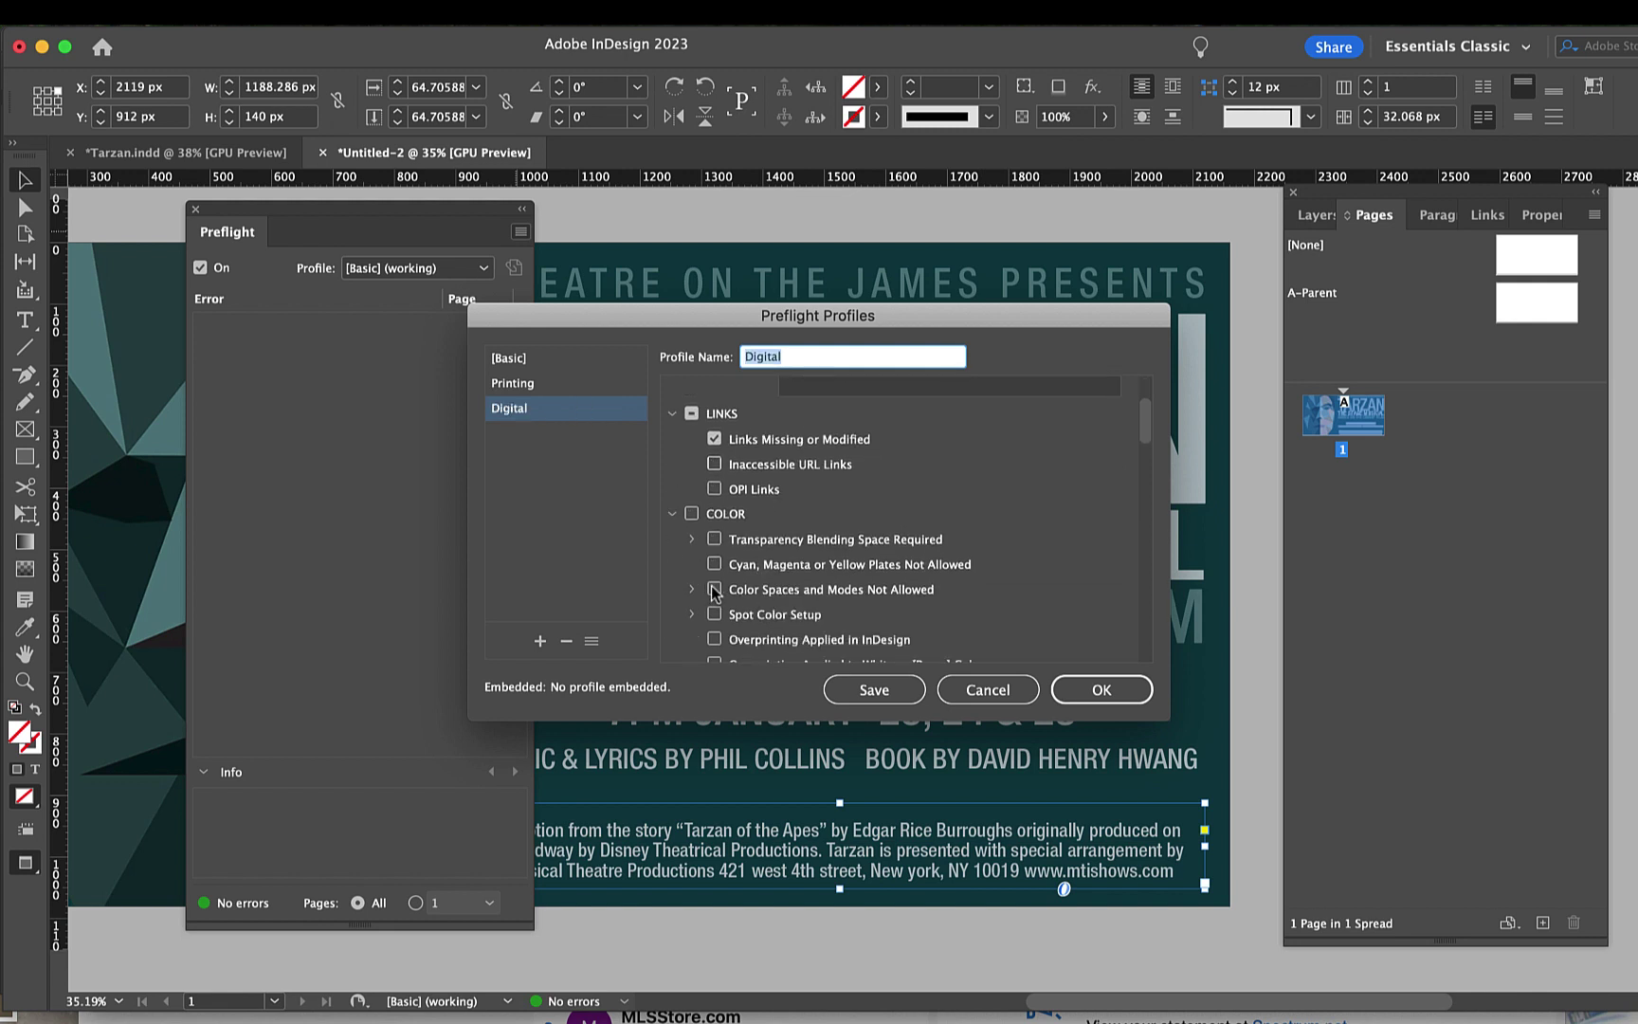
pyautogui.scroll(-5, 713, 592)
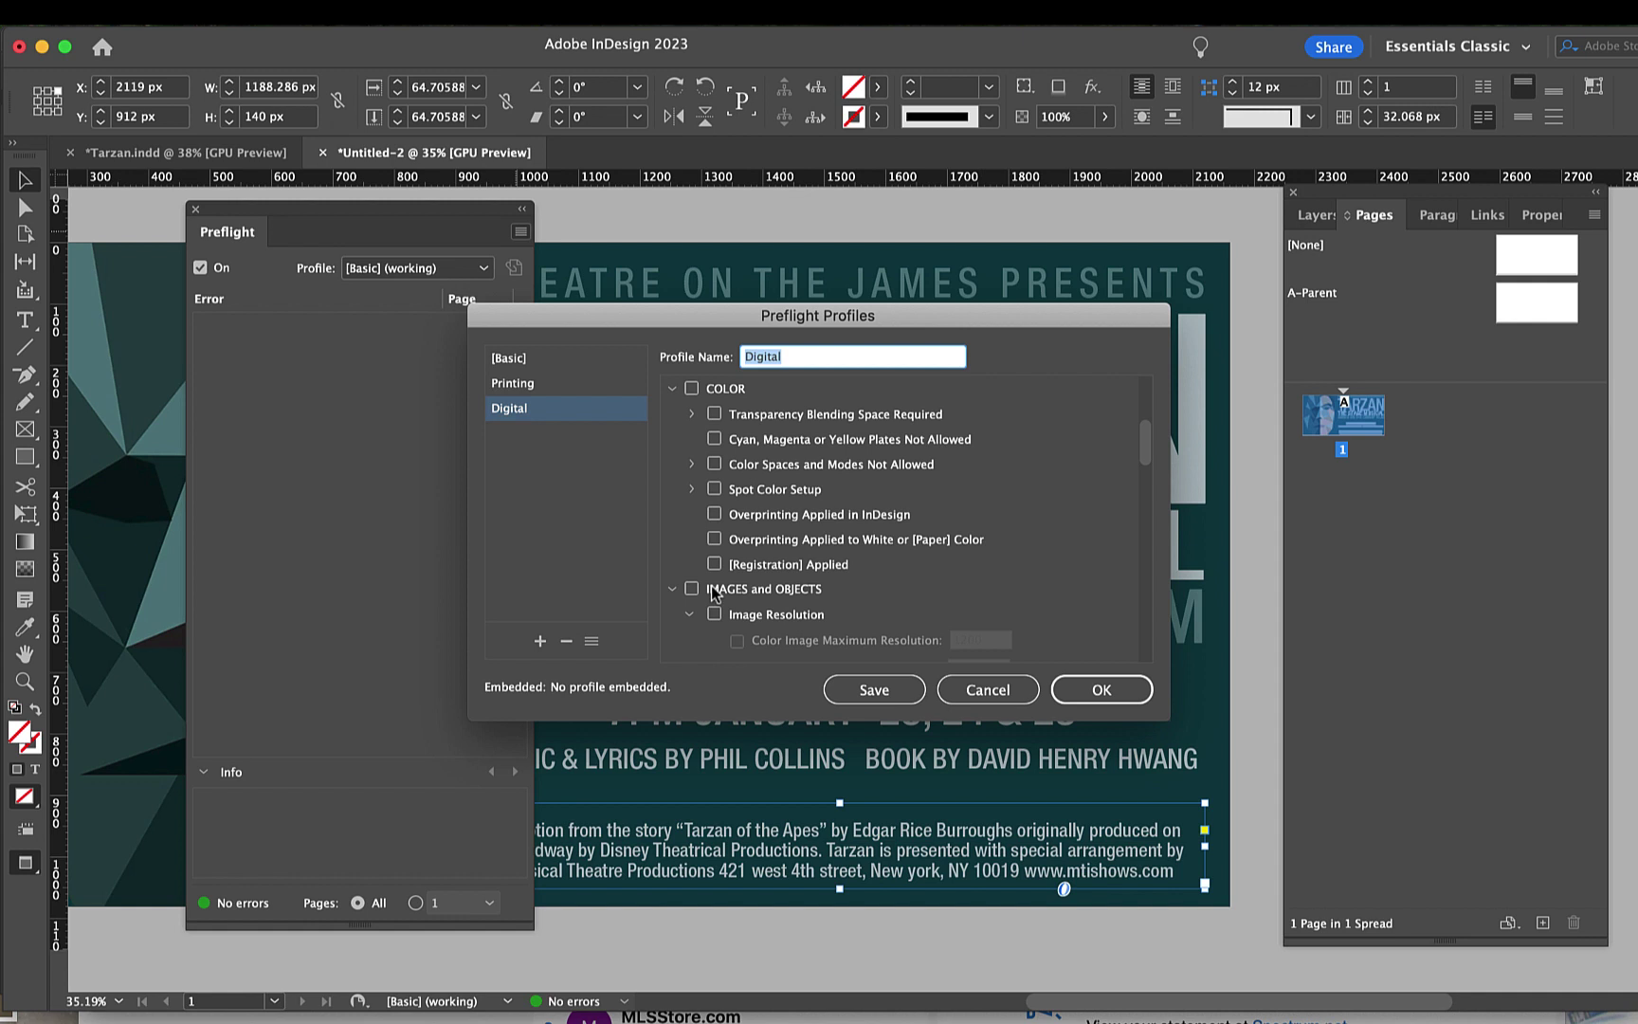
pyautogui.scroll(-2, 714, 592)
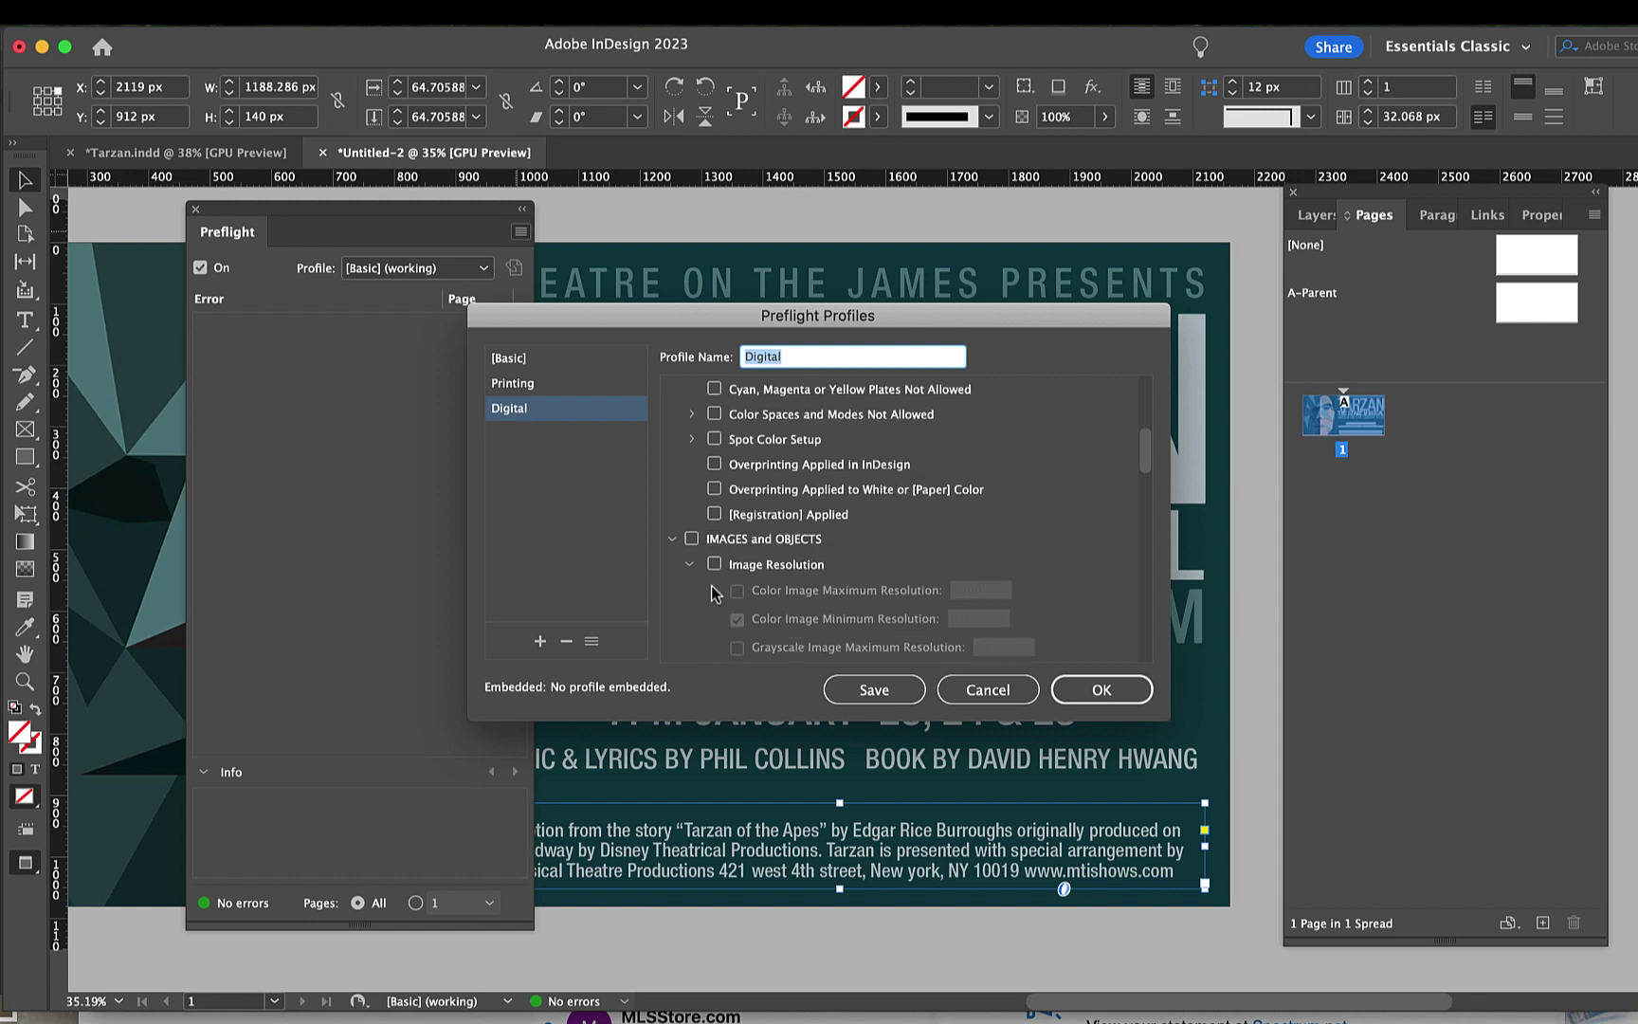
pyautogui.click(715, 564)
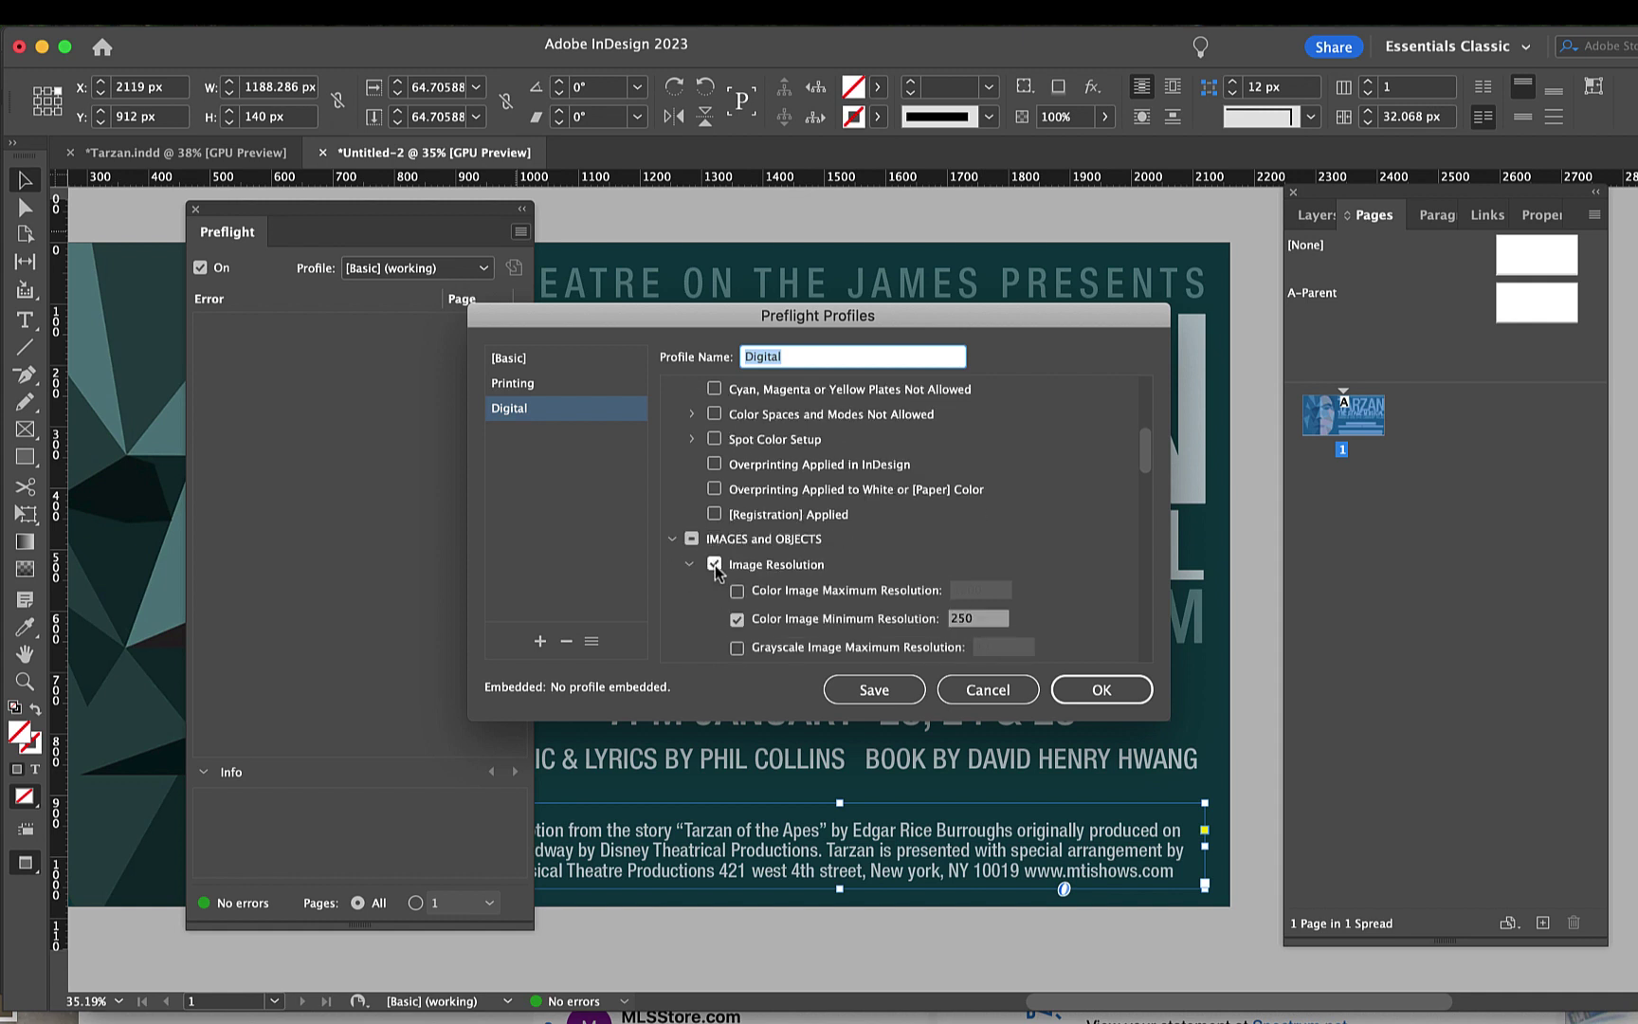
pyautogui.scroll(-3, 962, 625)
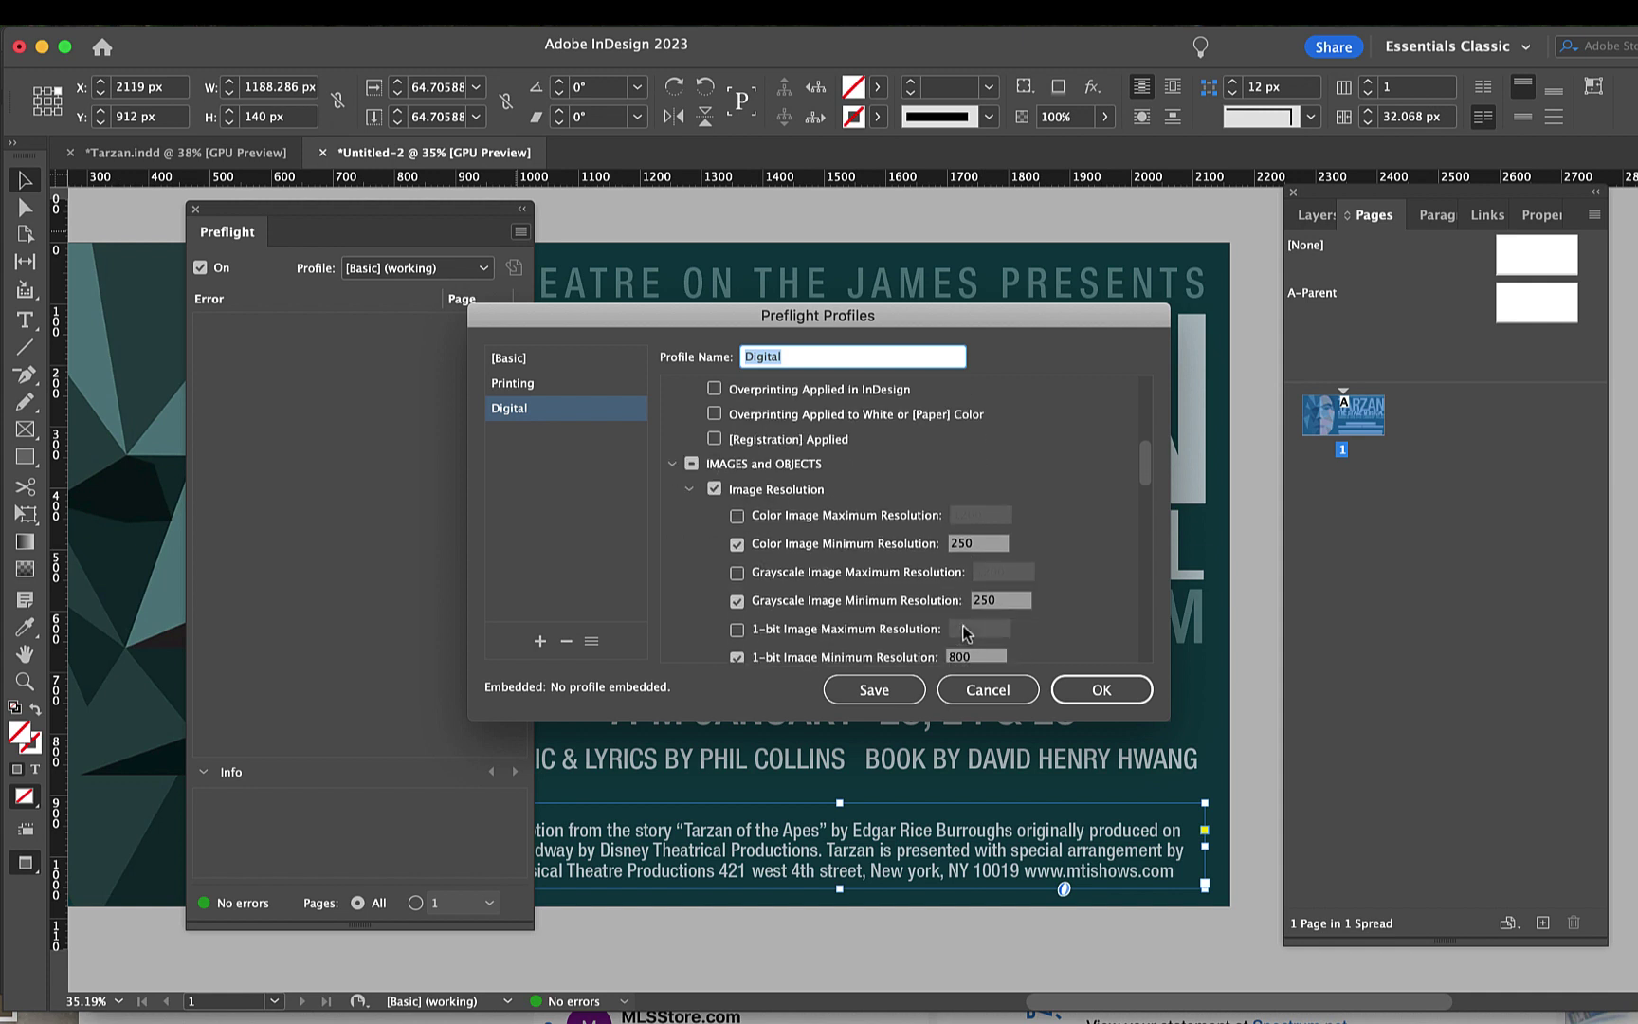
pyautogui.doubleClick(967, 543)
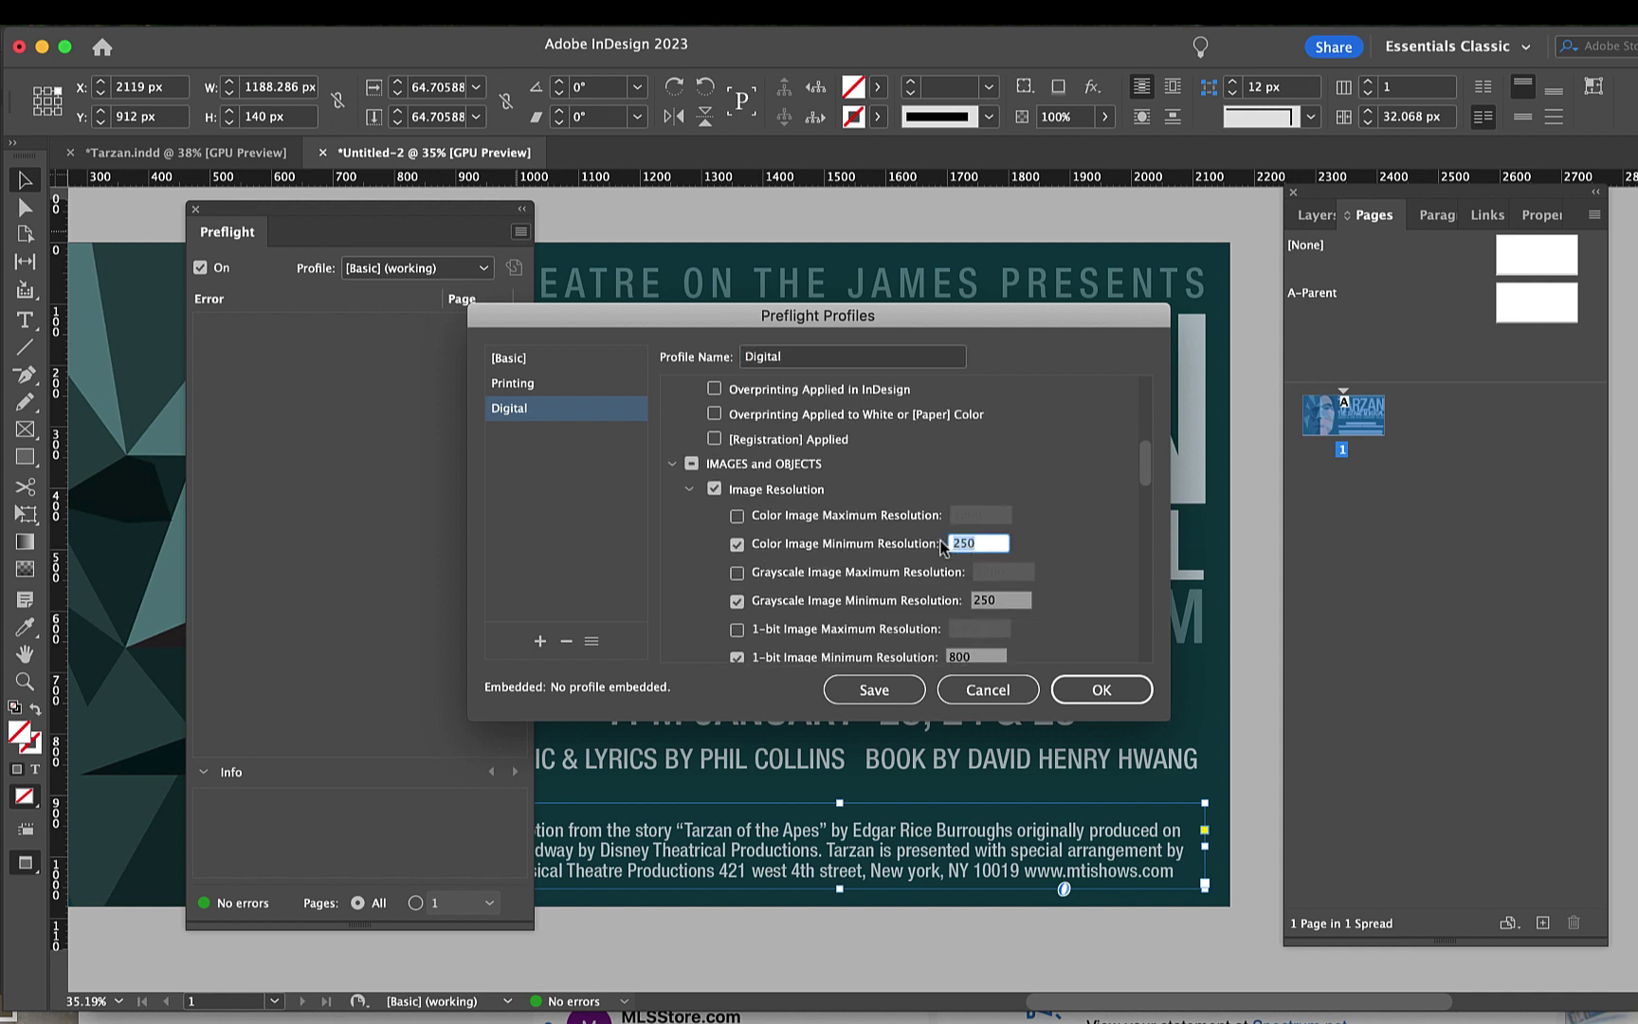
pyautogui.write('72')
pyautogui.doubleClick(1014, 604)
pyautogui.write('72')
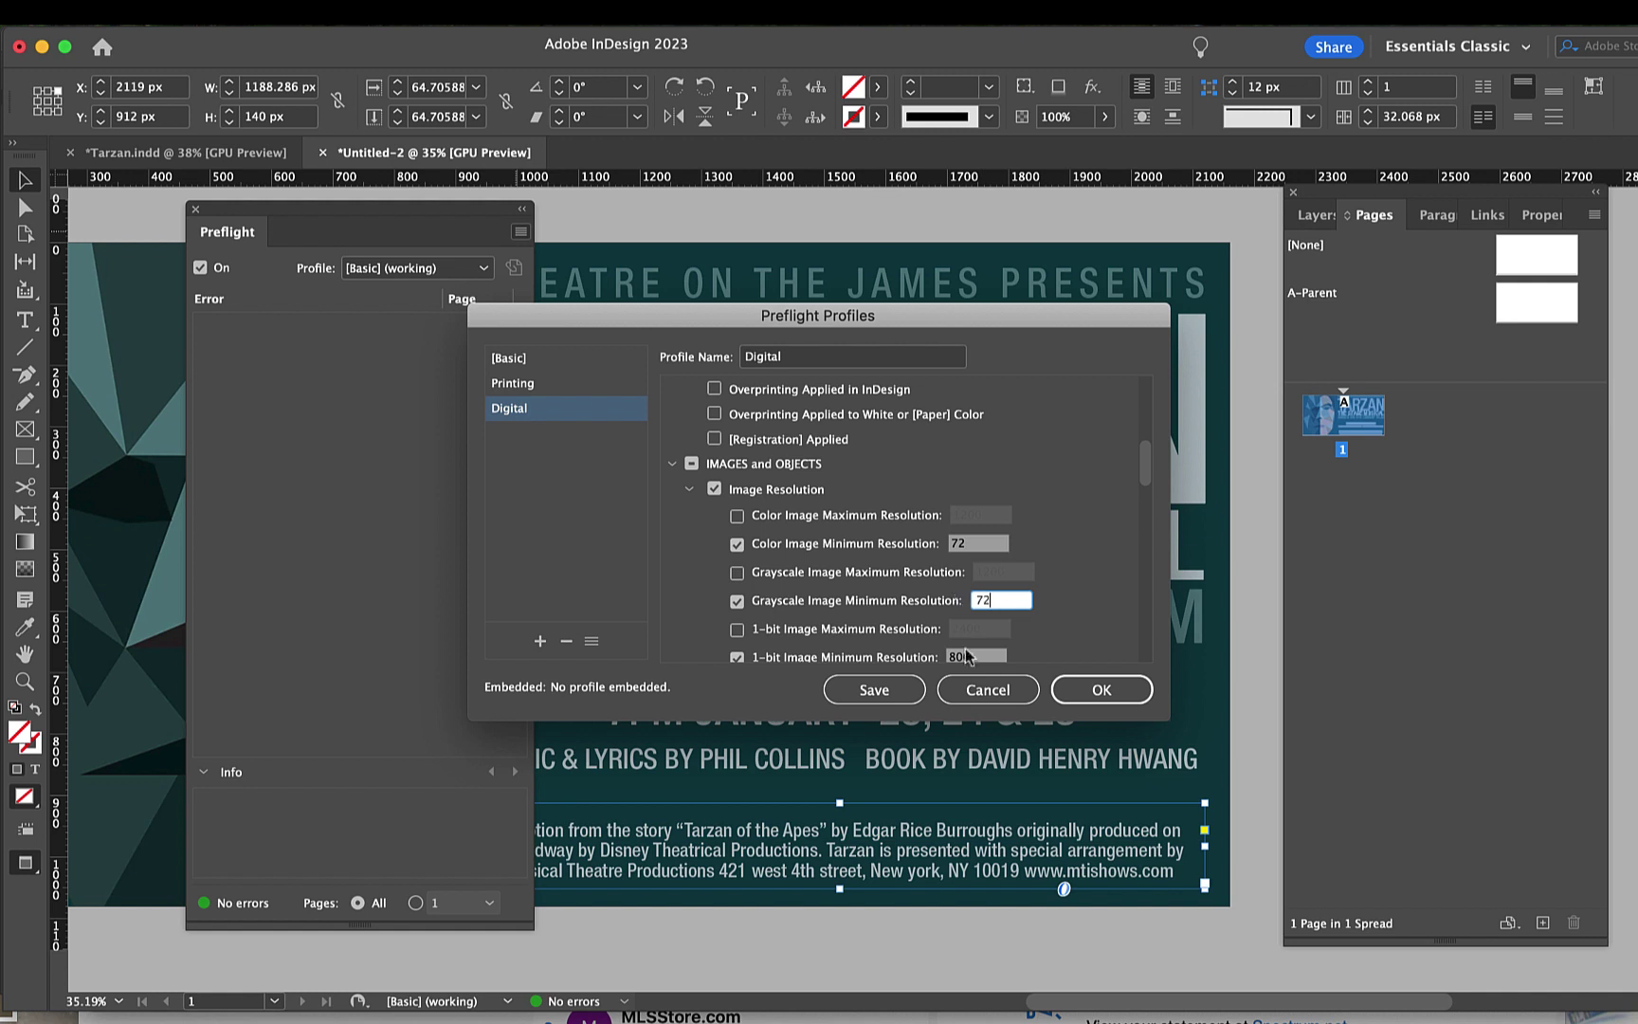
pyautogui.press('Tab')
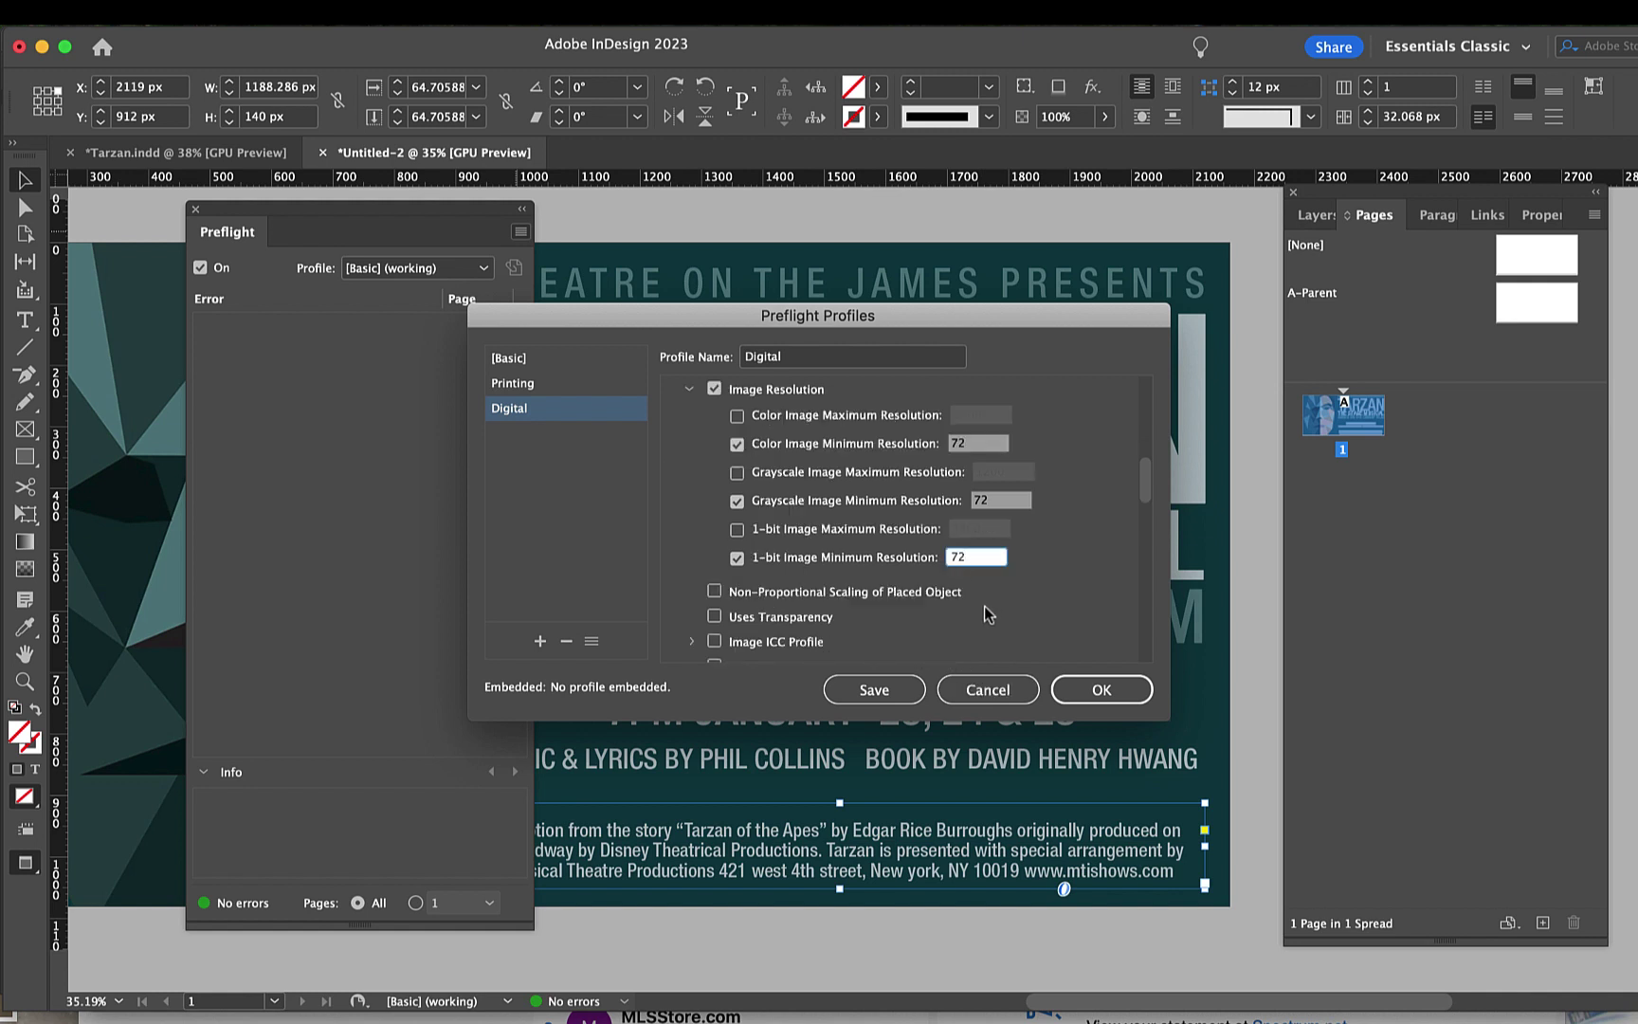
pyautogui.write('72')
# - Enable the check for Non-Proportional Scaling of Placed Object in the Digital profile
pyautogui.scroll(-2, 984, 616)
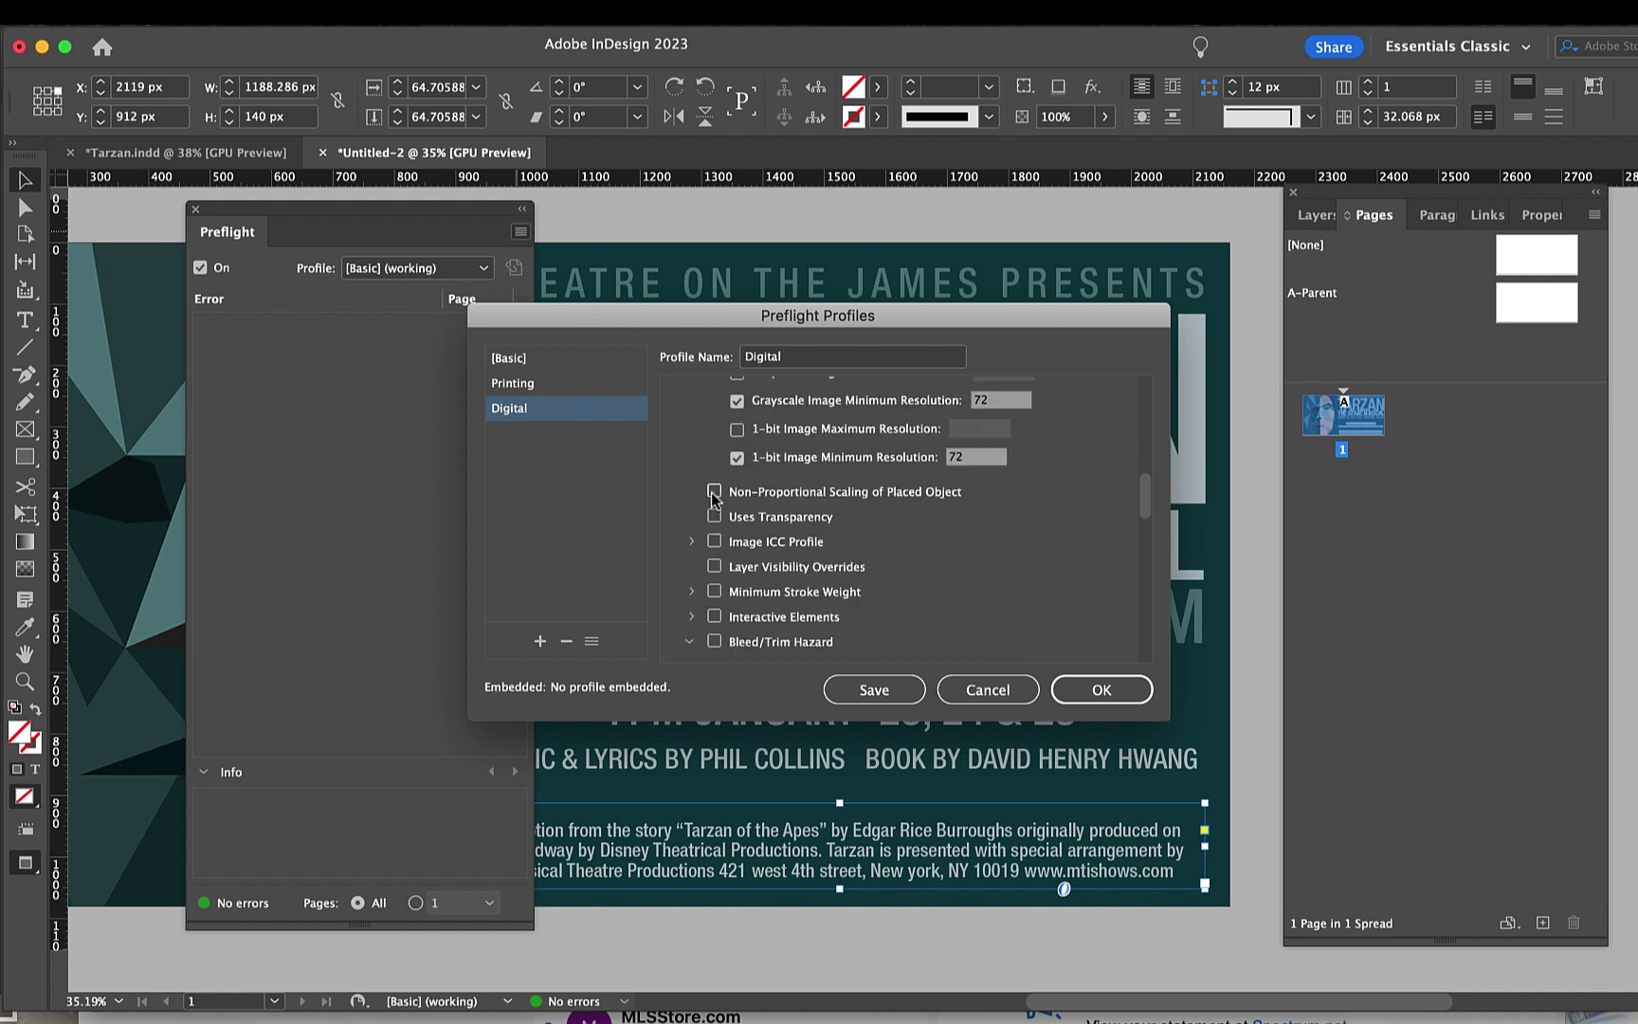
pyautogui.click(714, 491)
pyautogui.scroll(-2, 734, 549)
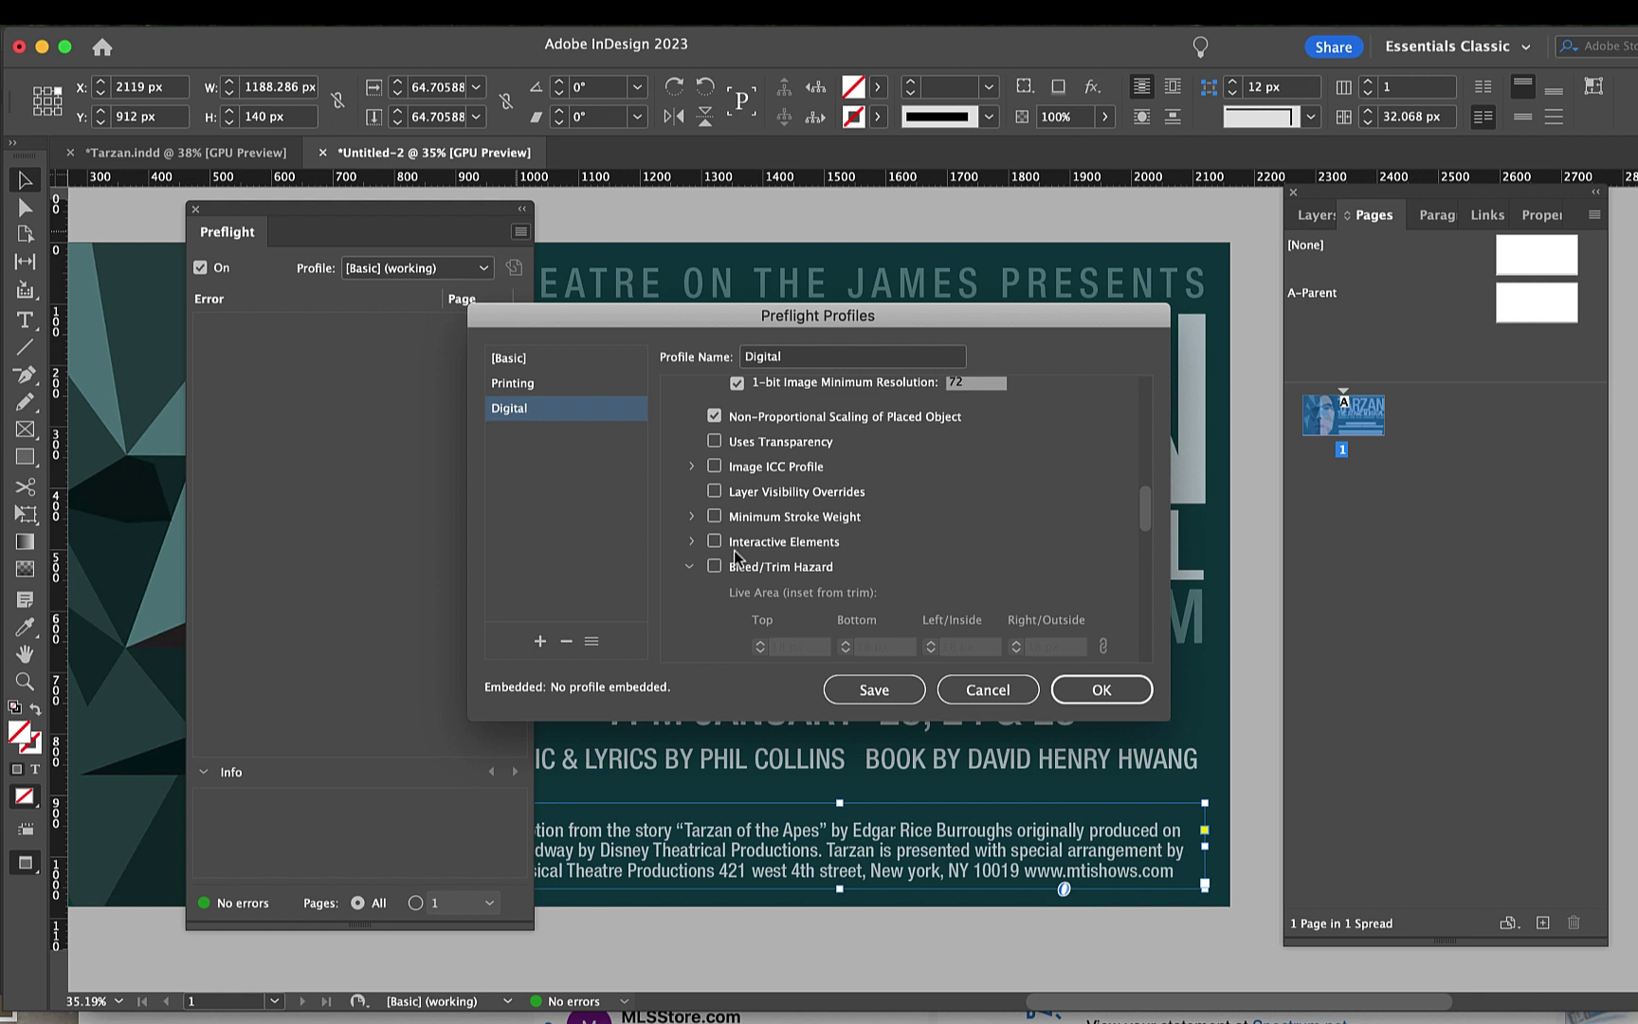
# - Review the remaining object, text and document checks and apply the Digital preflight profile to the document
pyautogui.scroll(-5, 733, 550)
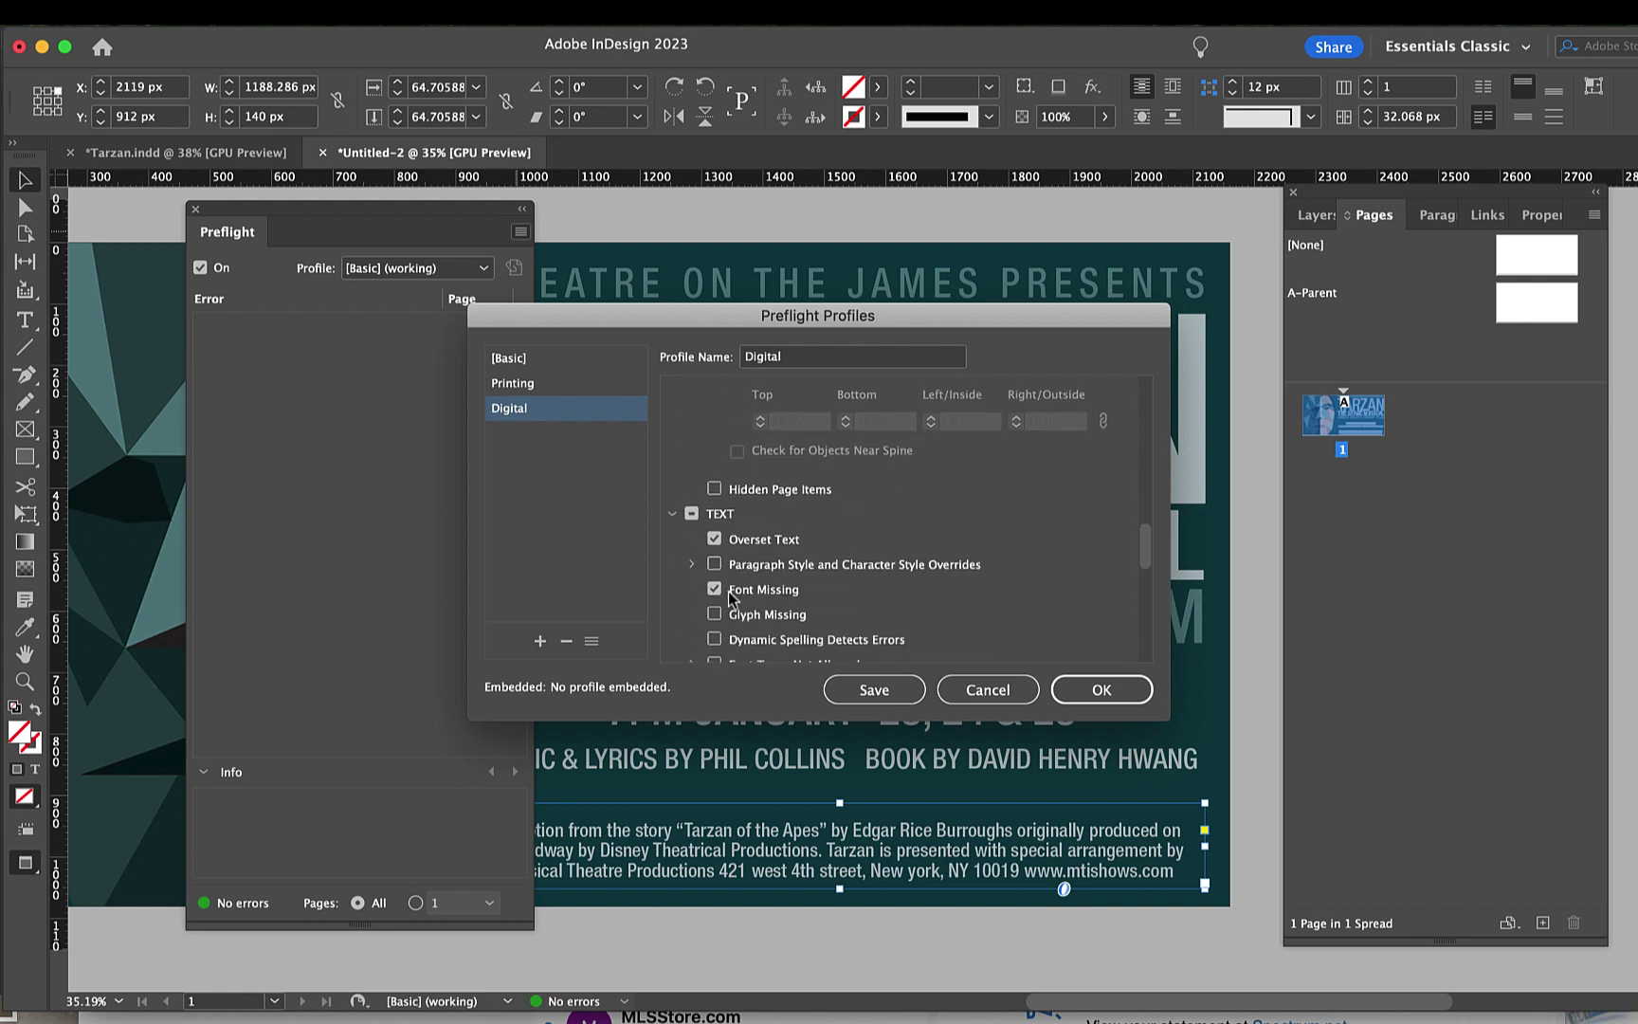
pyautogui.scroll(-2, 730, 595)
pyautogui.scroll(-3, 719, 491)
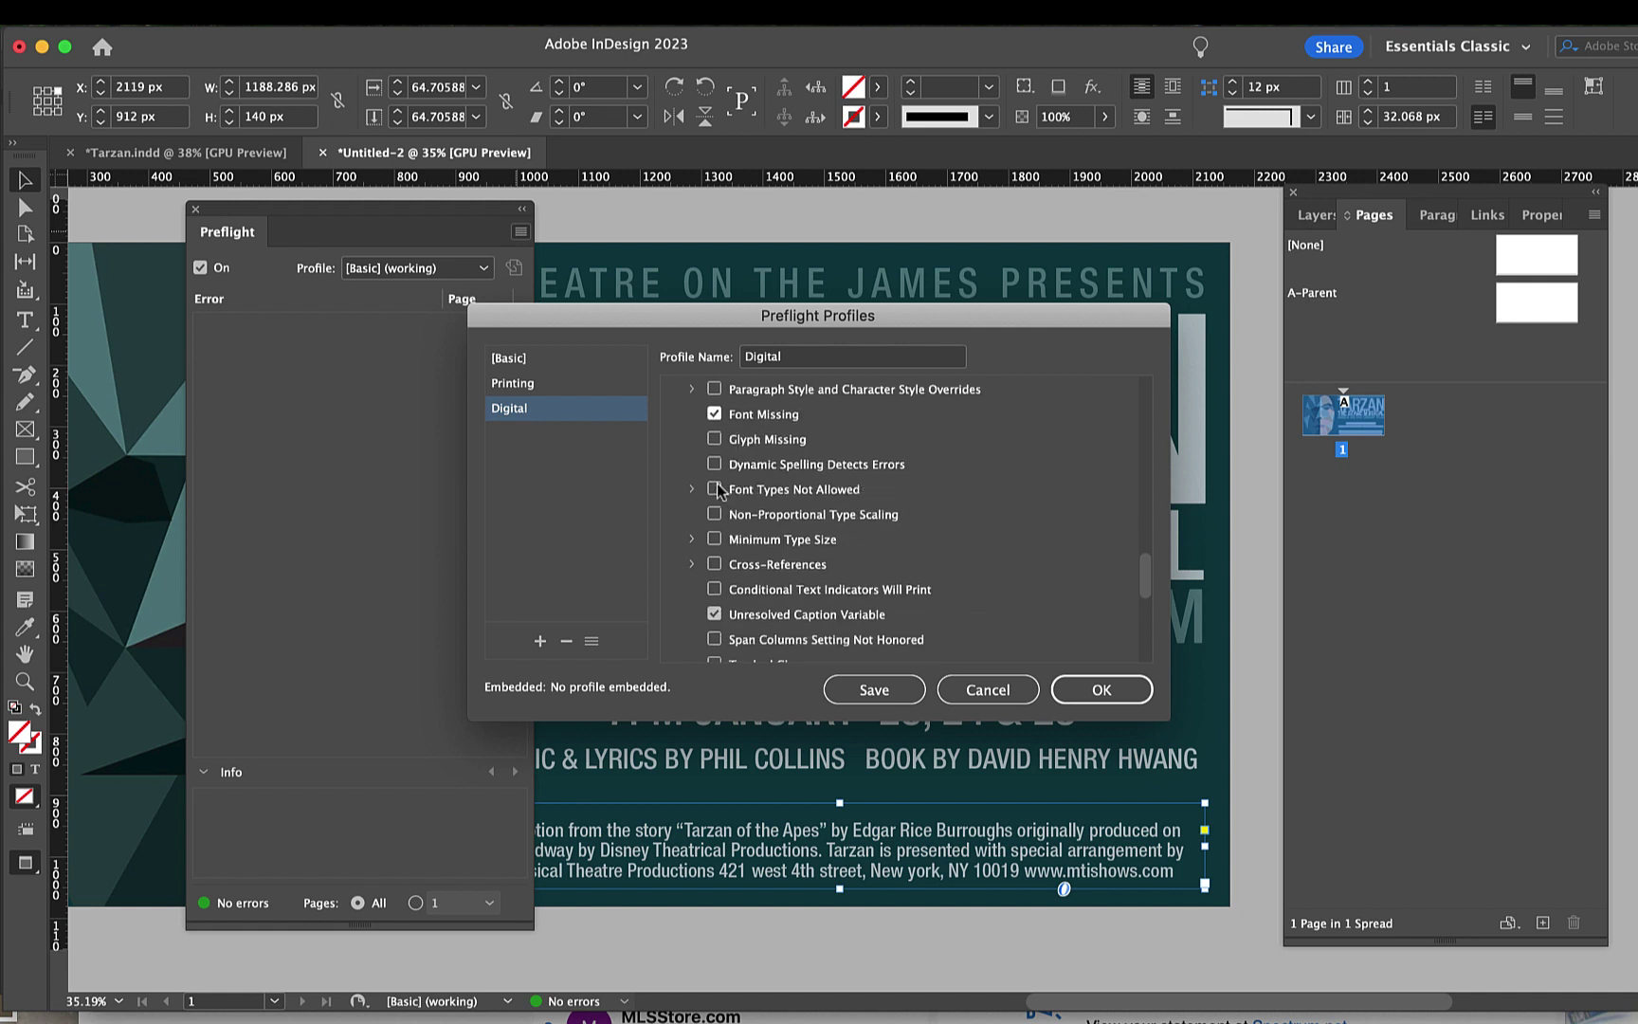
pyautogui.scroll(-3, 719, 491)
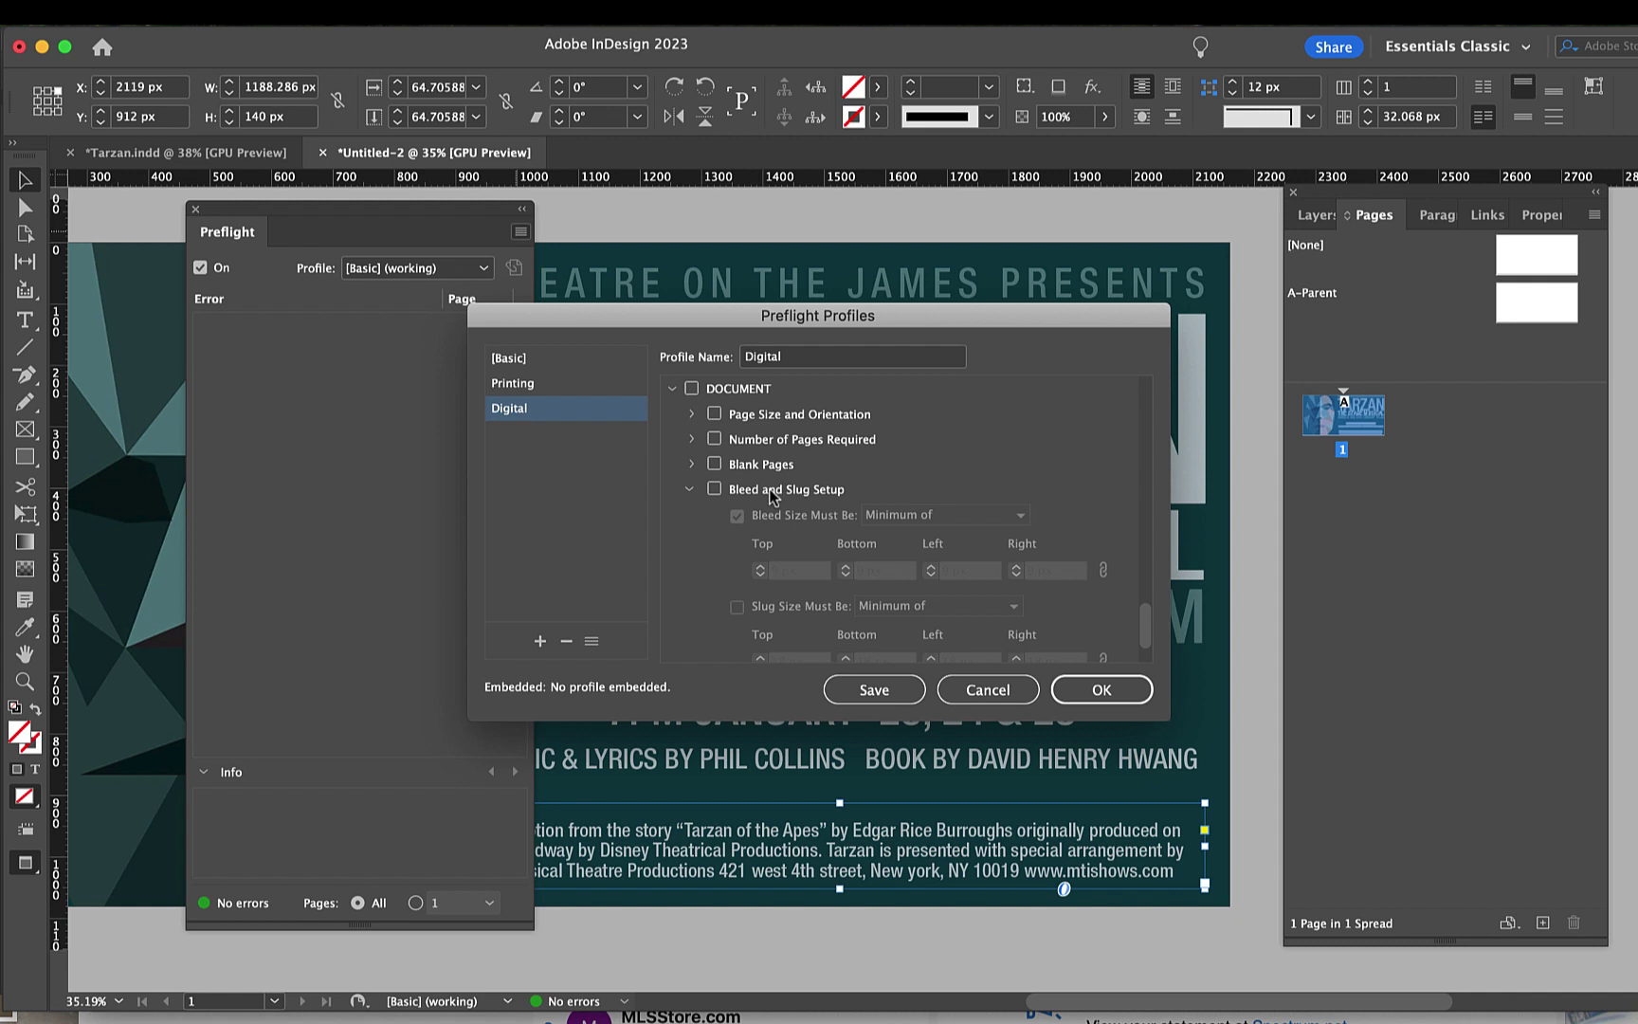
pyautogui.scroll(-2, 769, 493)
pyautogui.click(1090, 690)
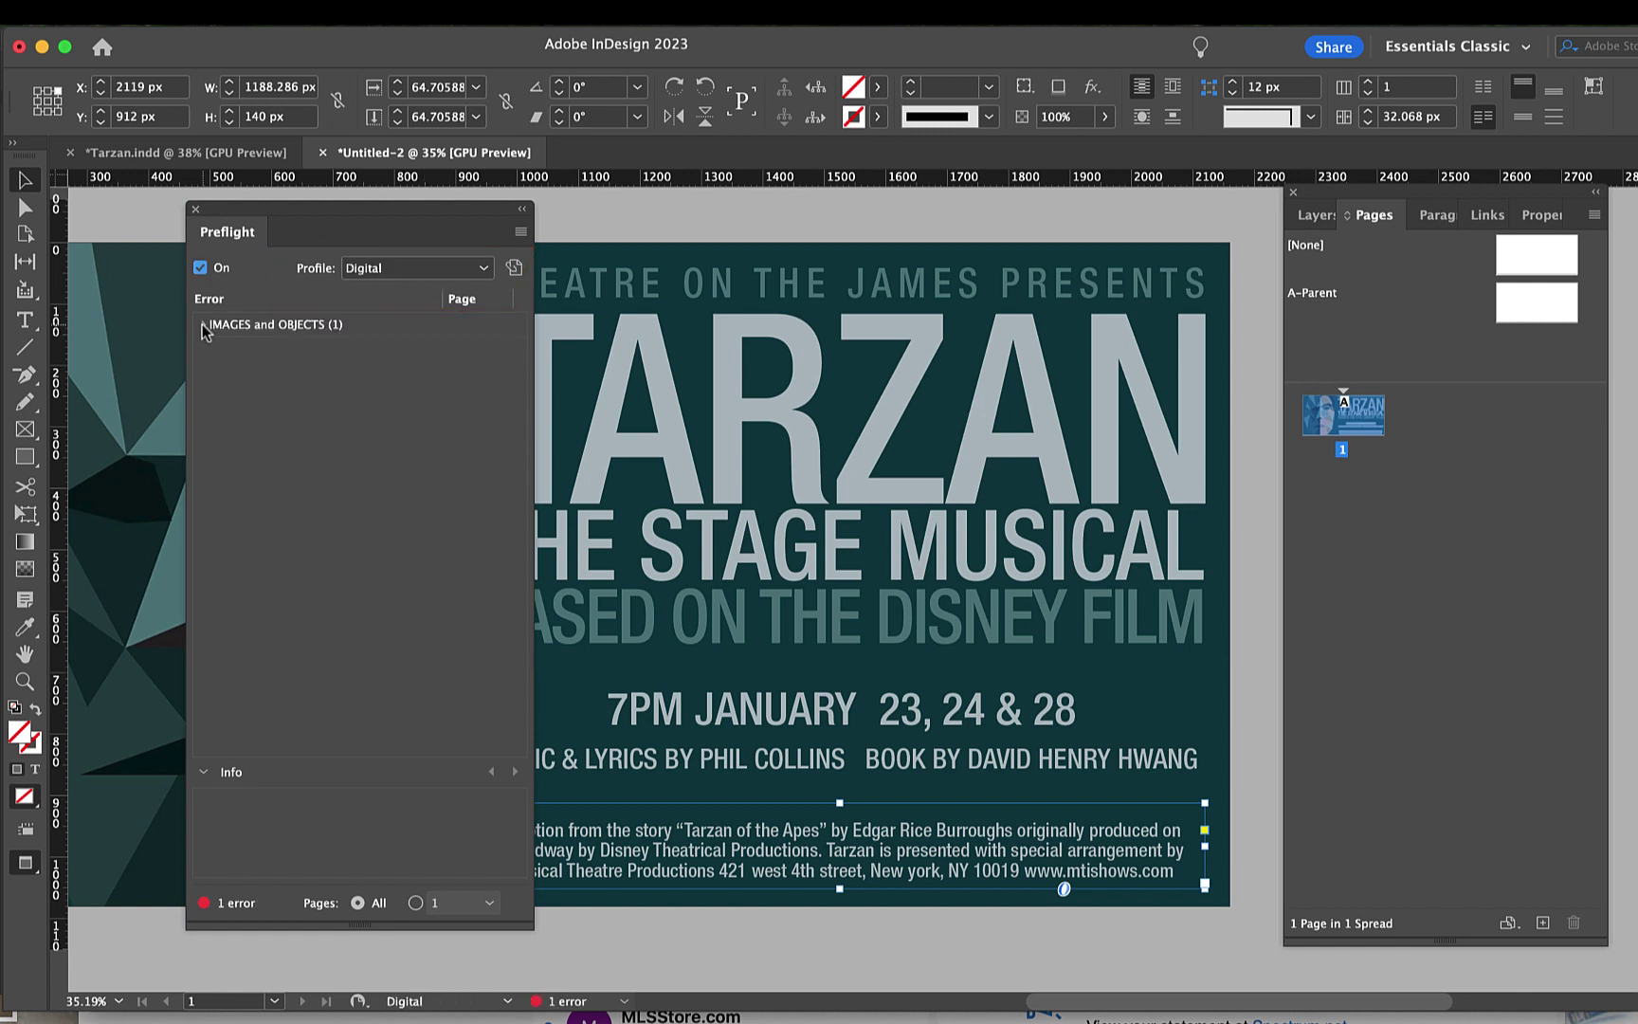
# - Expand the Images and Objects preflight error down to Tarzan.png and show its problem details
pyautogui.click(203, 325)
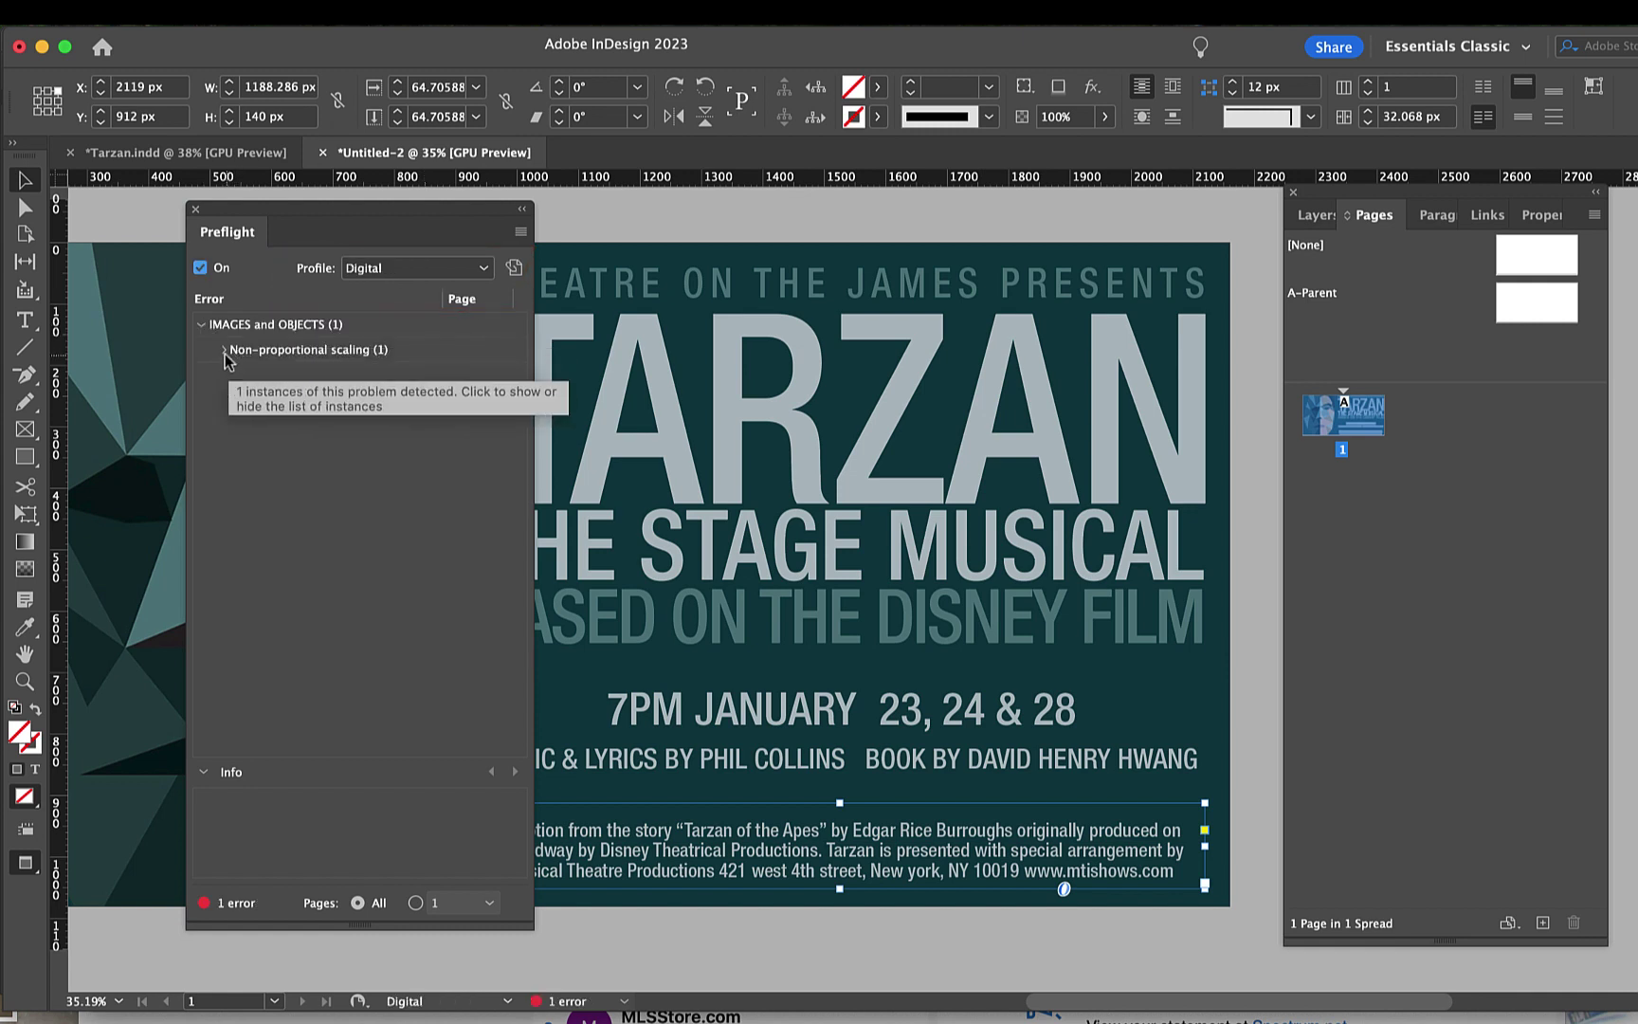
pyautogui.click(223, 351)
pyautogui.click(270, 375)
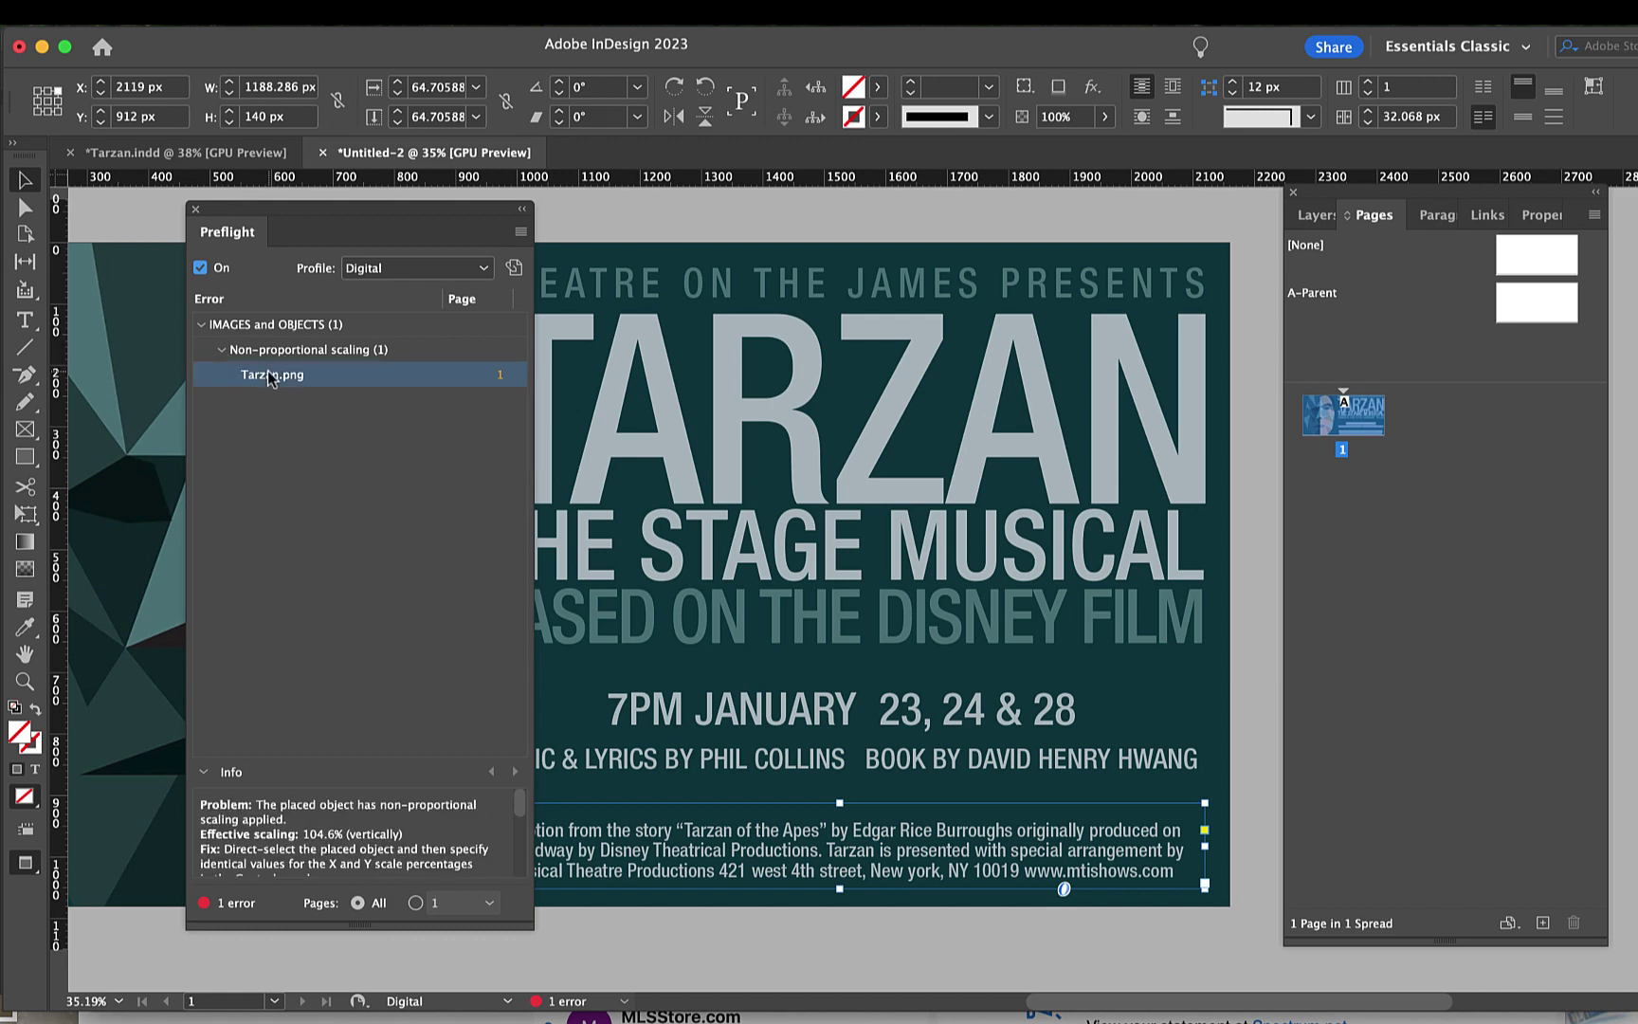
# - Select the placed face image inside its frame, constrain its scaling proportions and scale it to 142% horizontally and vertically
pyautogui.moveTo(301, 217); pyautogui.dragTo(904, 213)
pyautogui.hscroll(-2, 531, 559)
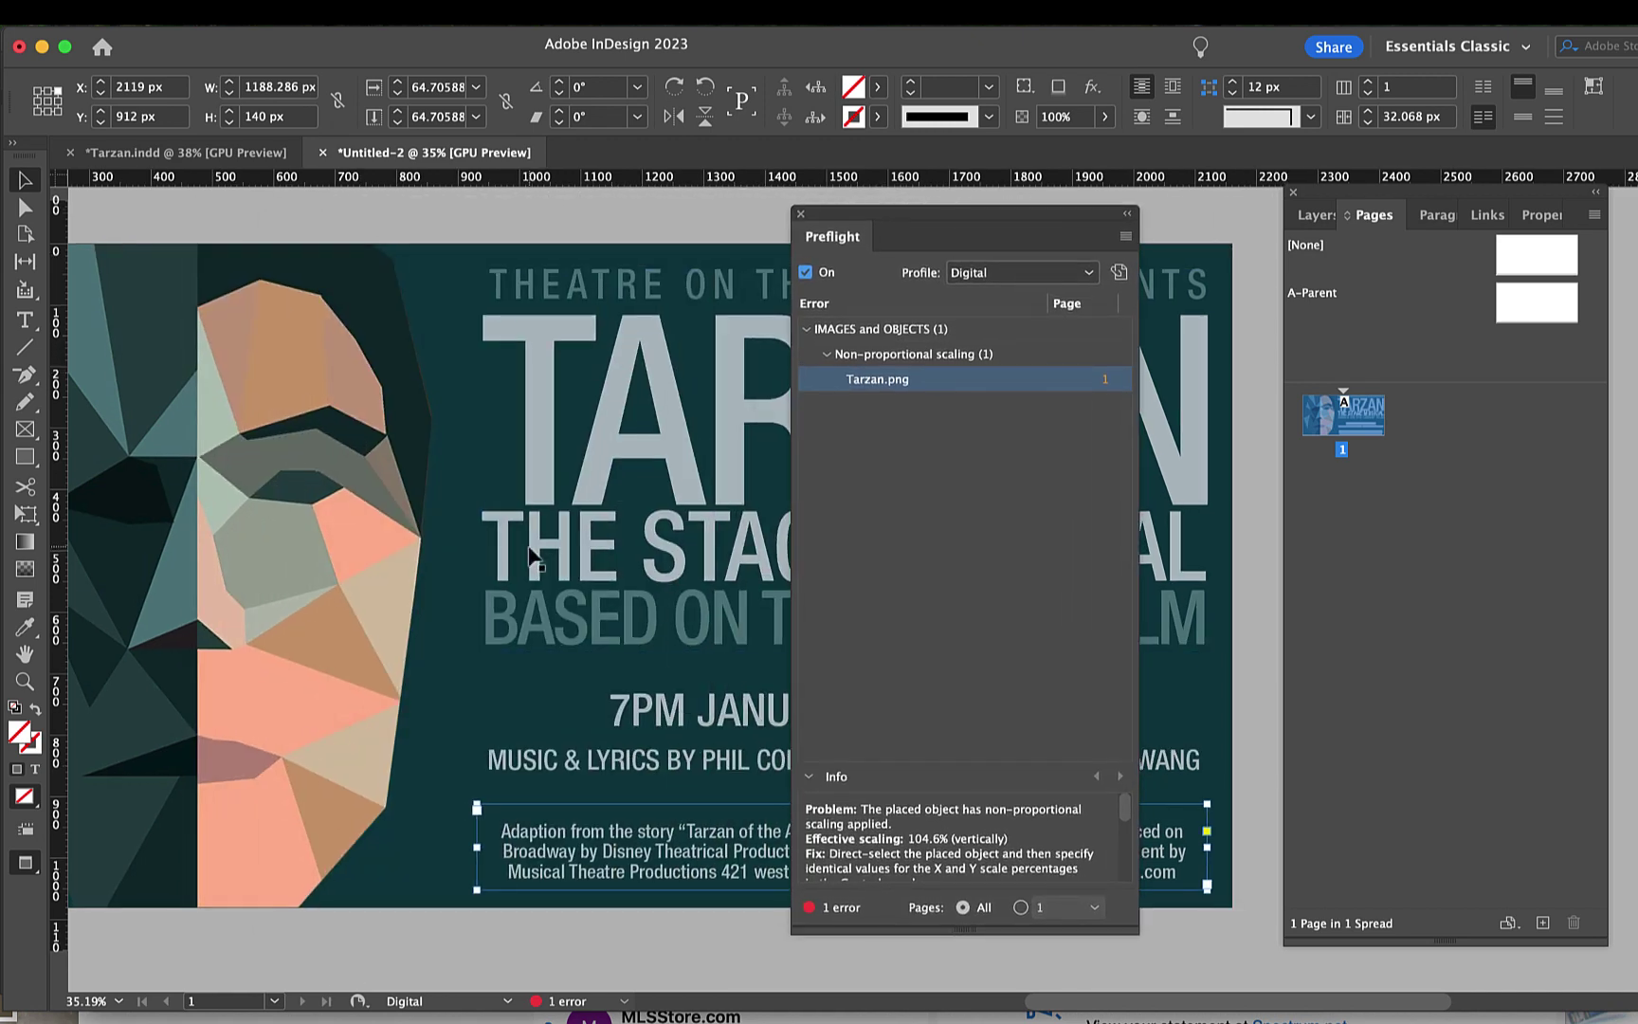
pyautogui.hscroll(-8, 531, 558)
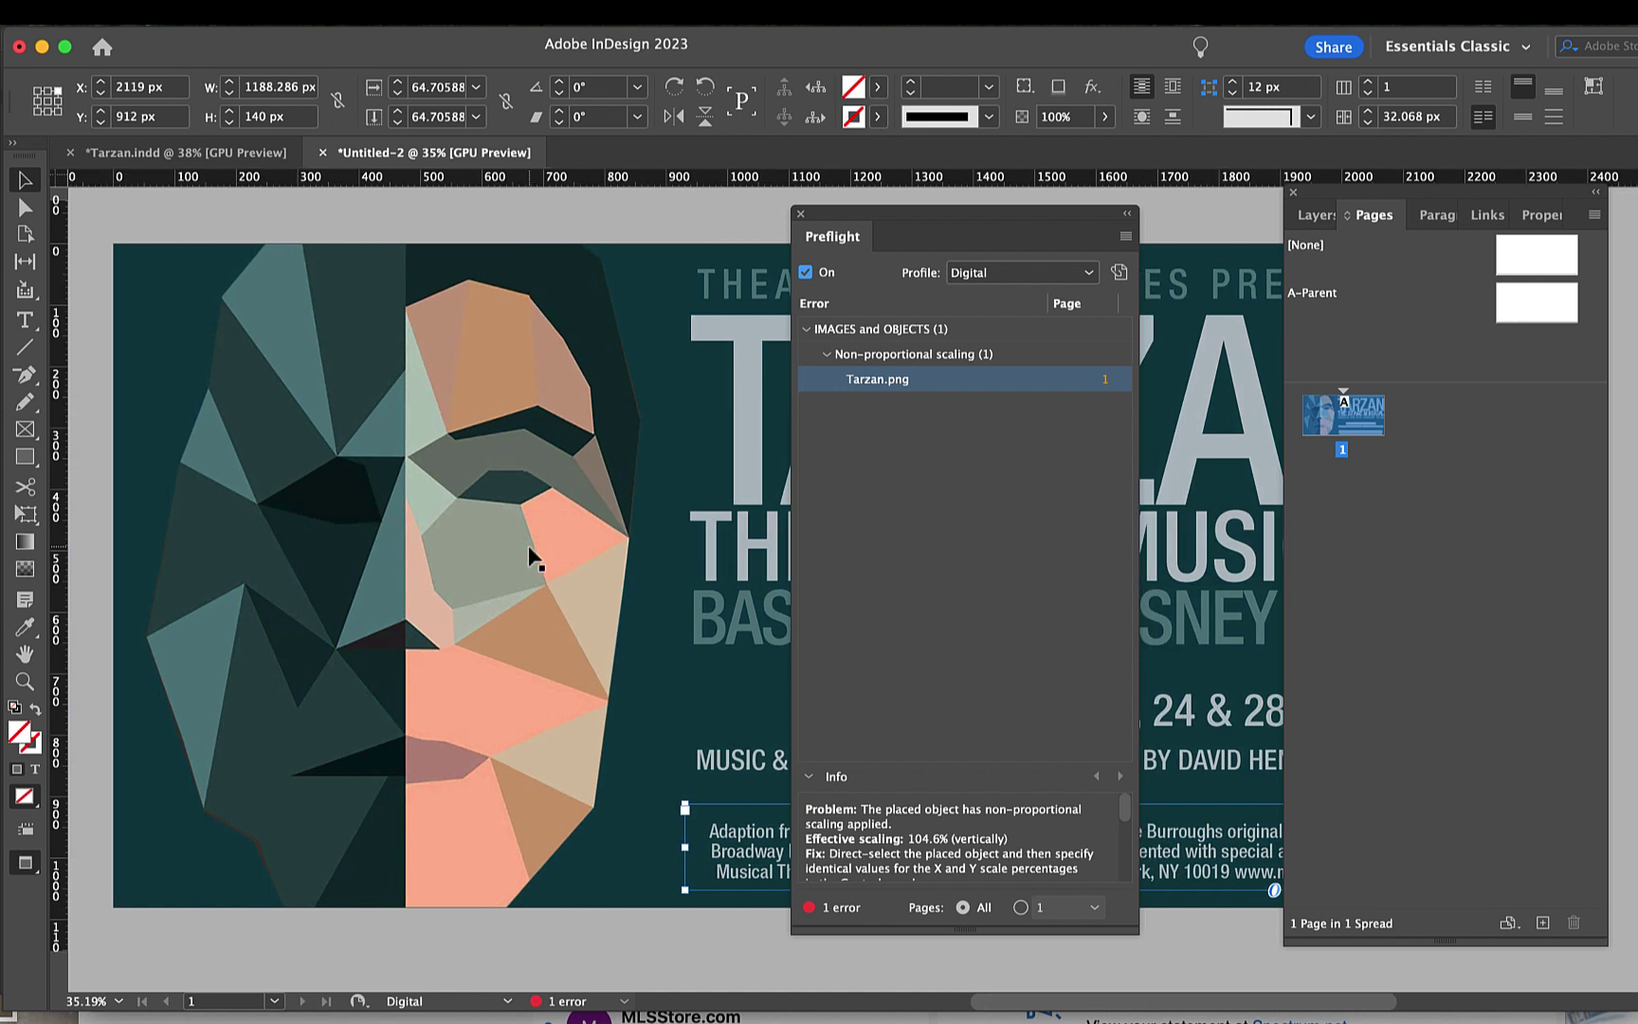
pyautogui.click(531, 558)
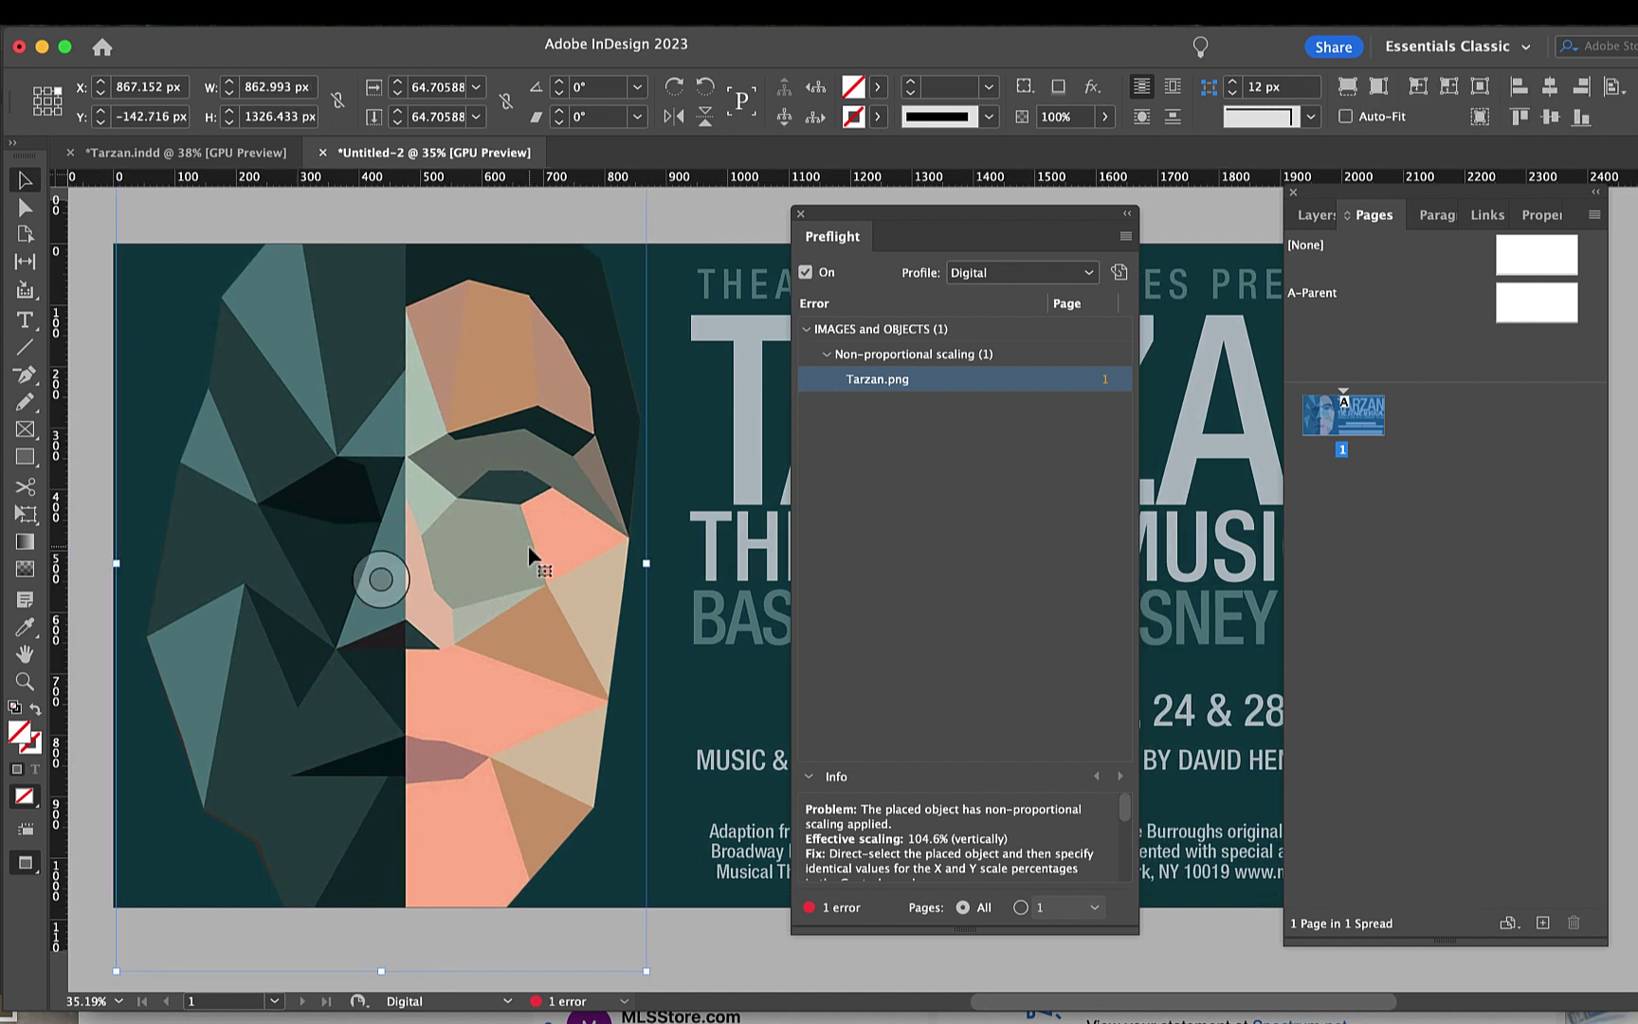
pyautogui.doubleClick(529, 548)
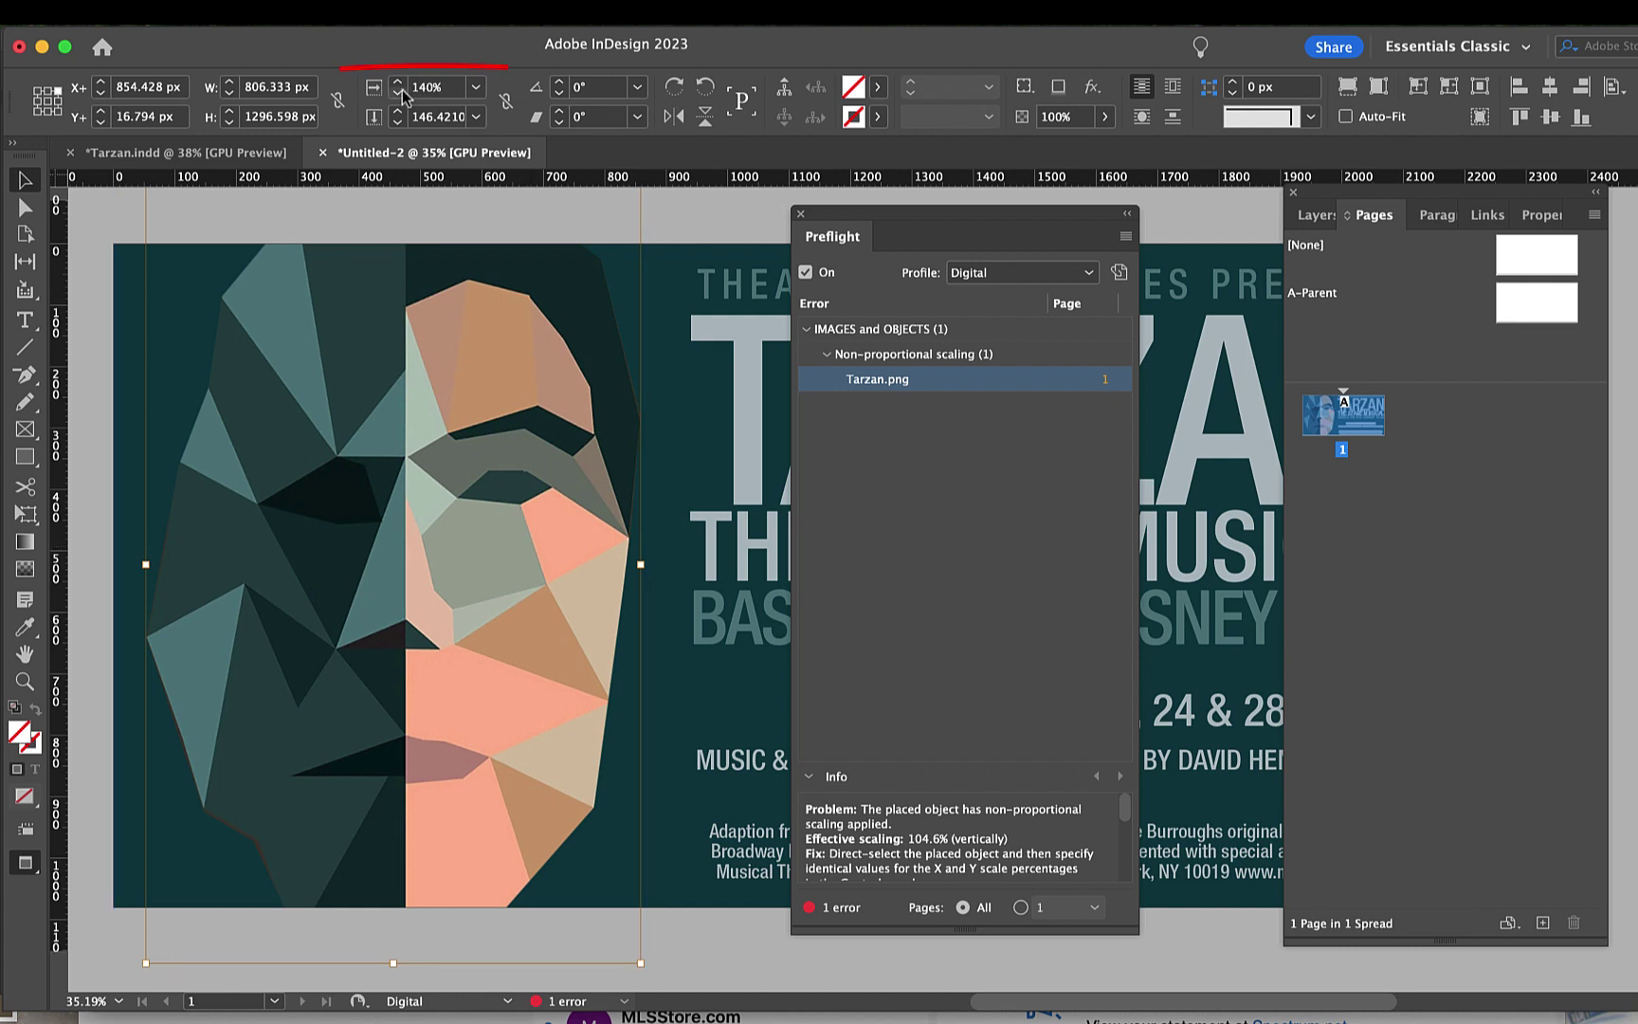
pyautogui.click(506, 103)
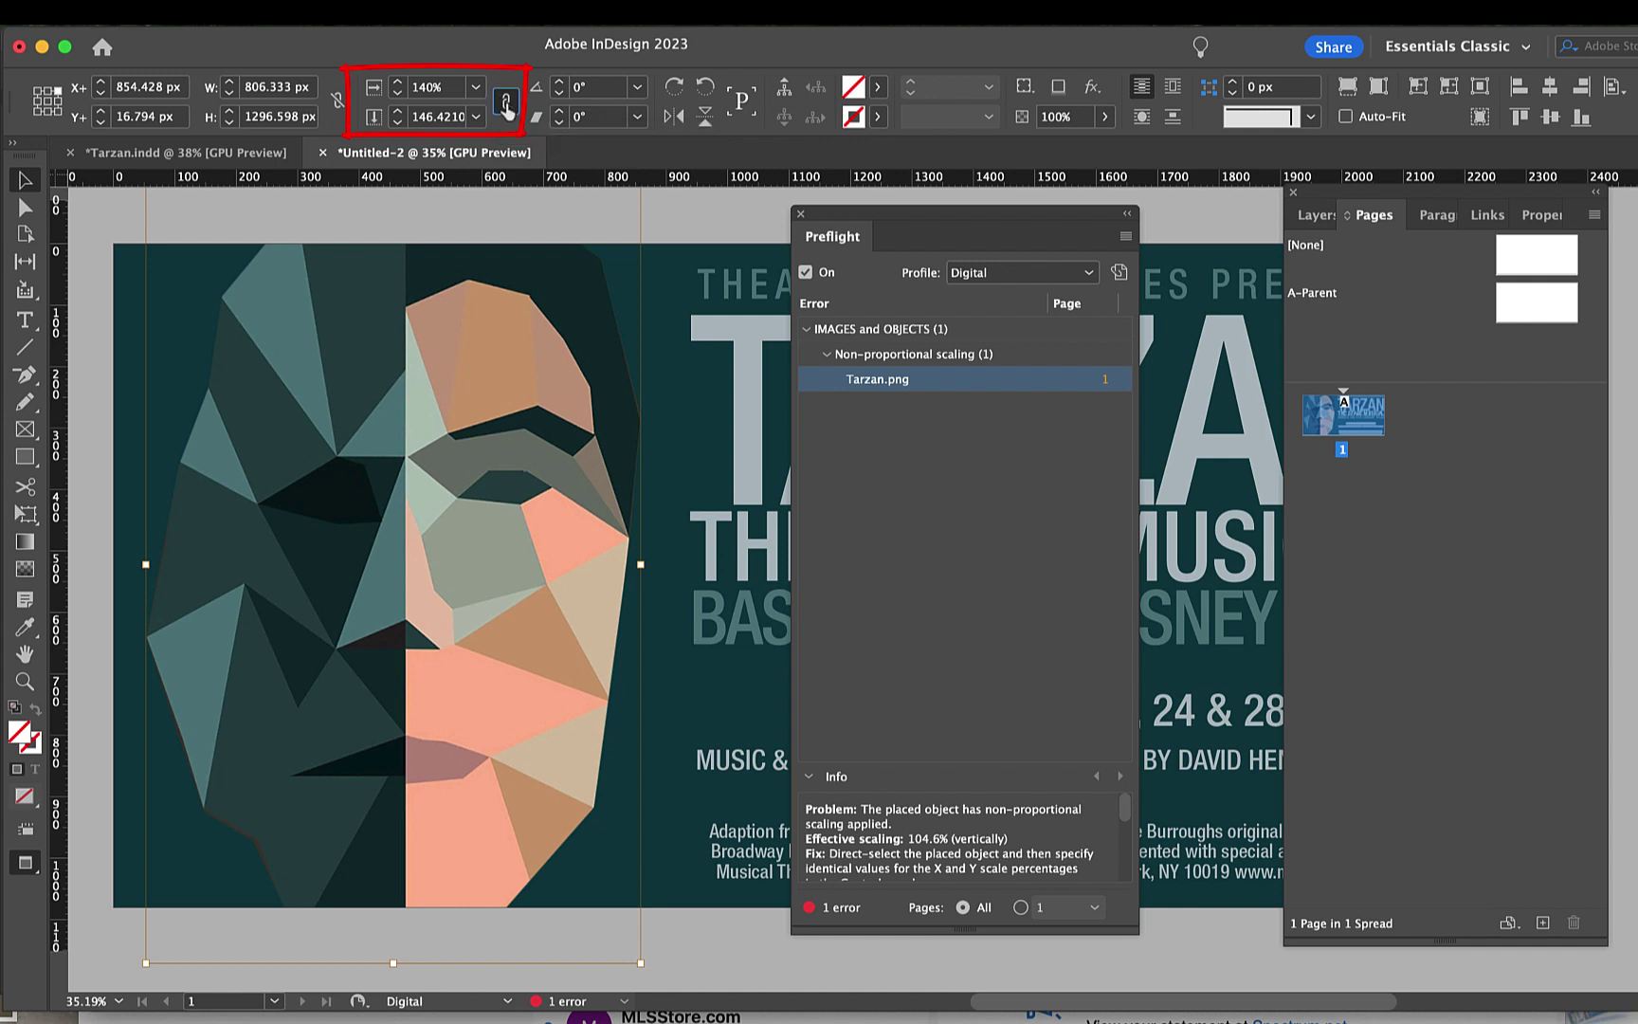
pyautogui.click(398, 84)
pyautogui.click(398, 83)
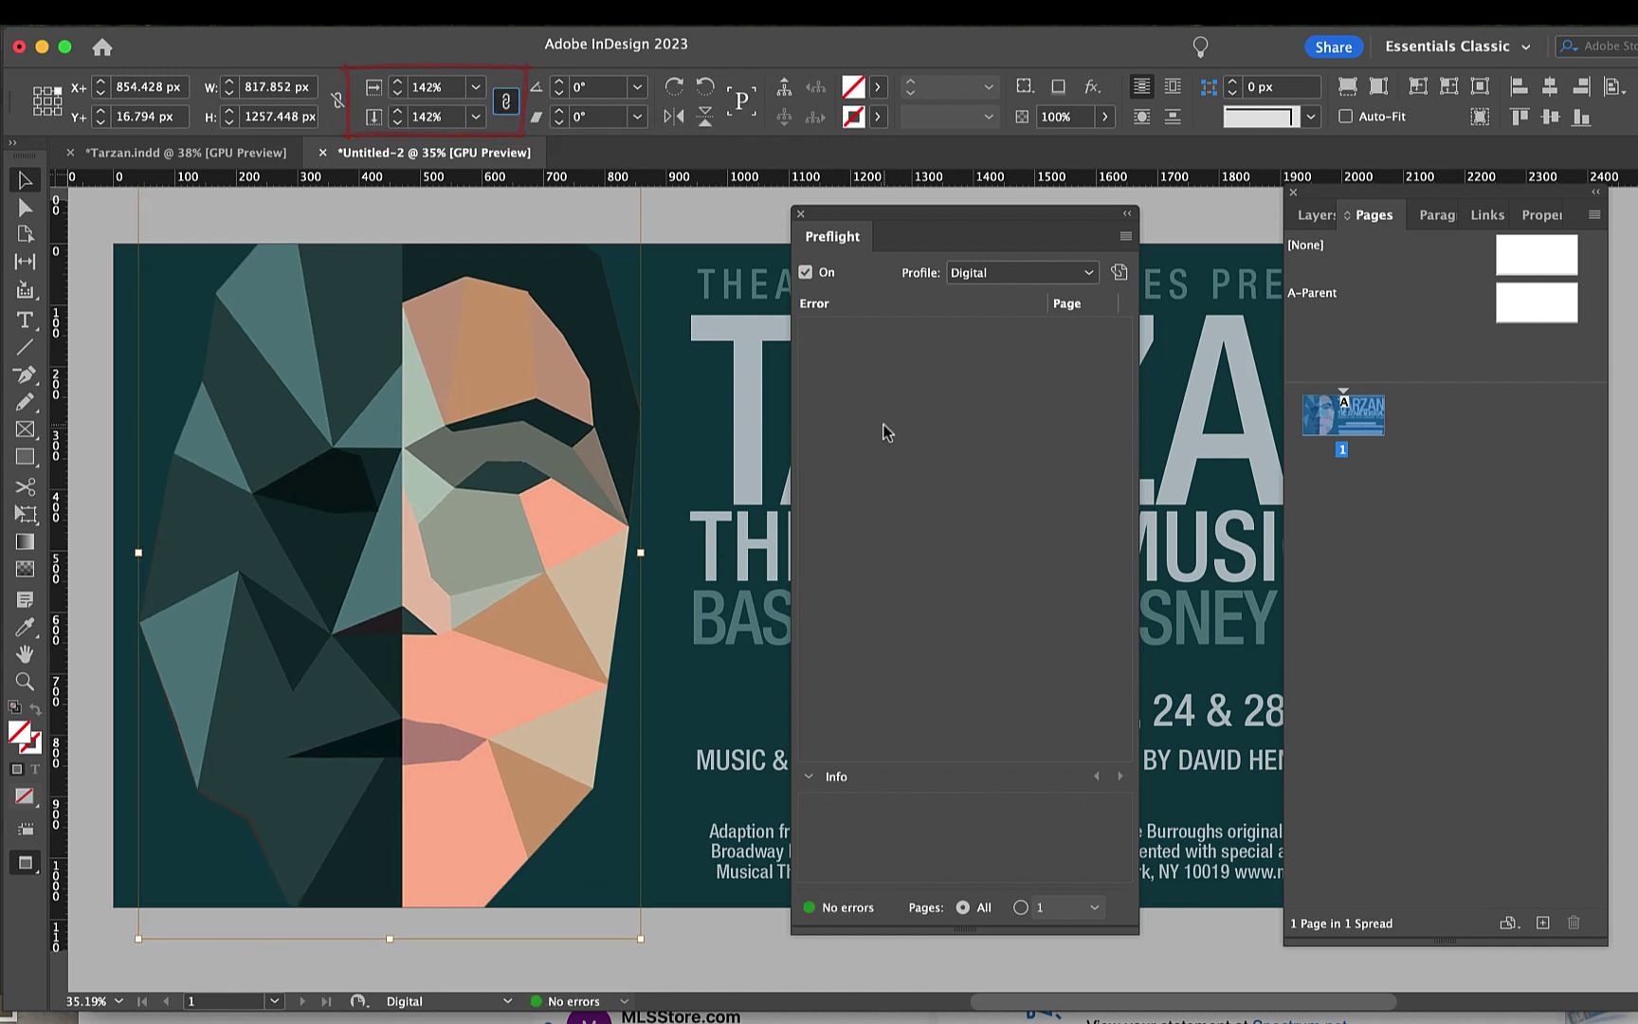
# - Move the Preflight panel off the artwork to inspect the whole ad, and close the panel
pyautogui.click(666, 211)
pyautogui.press('super+minus')
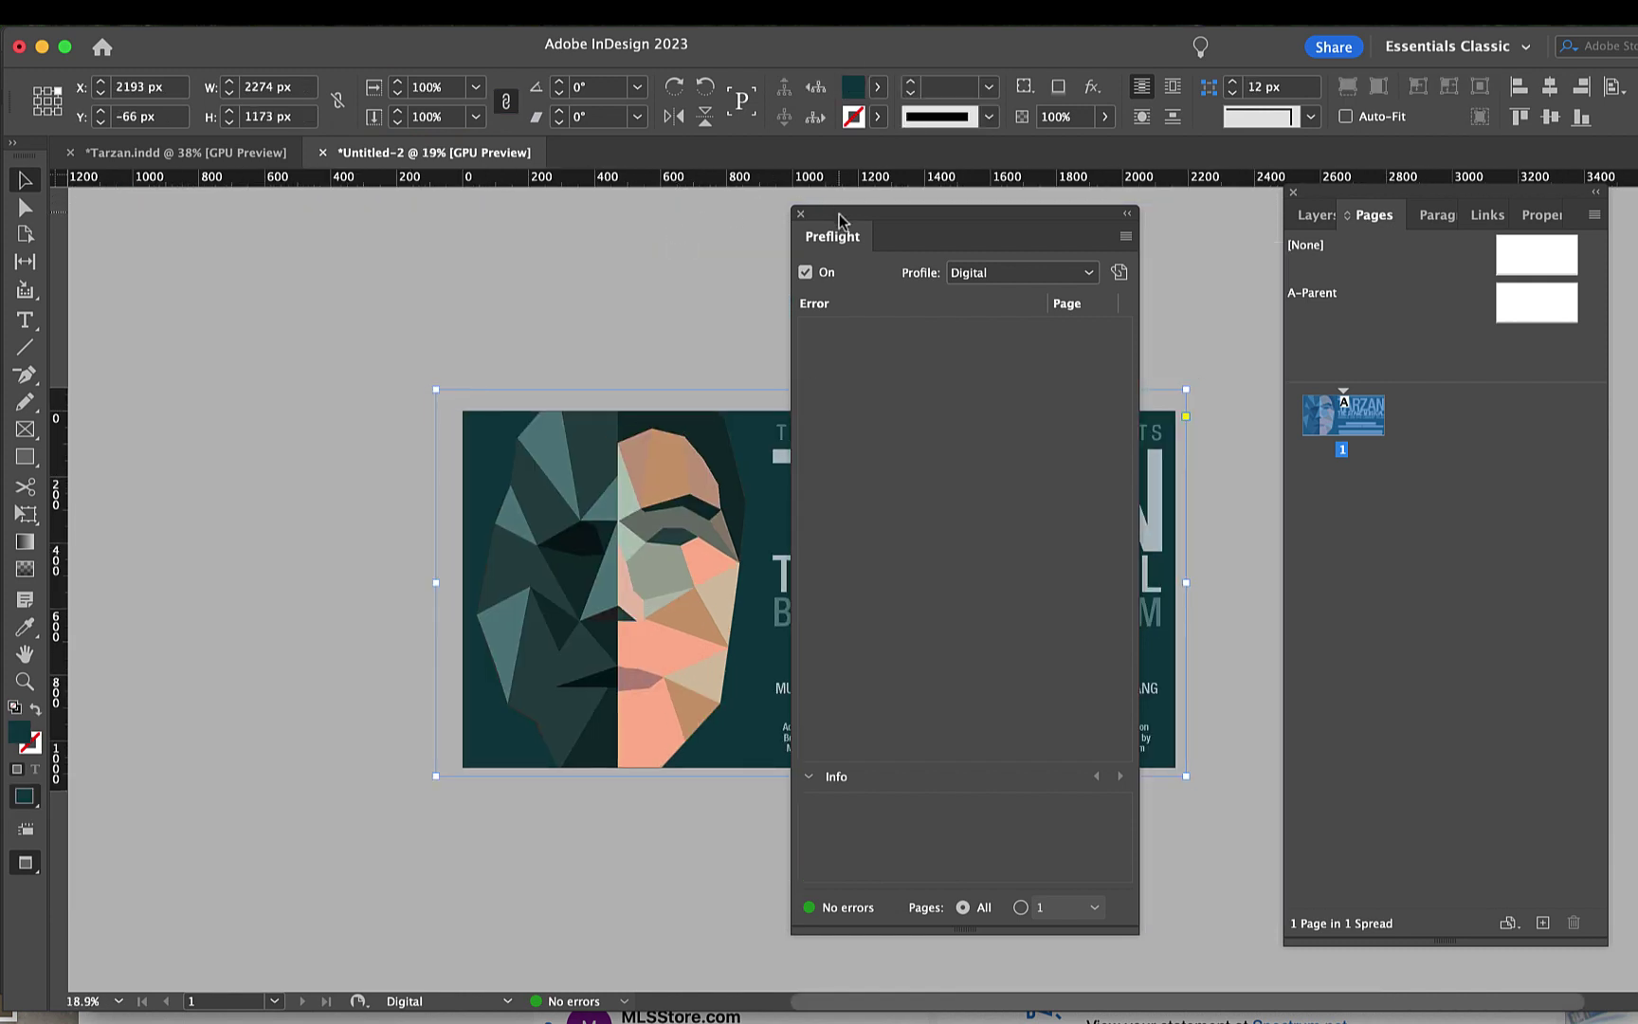
pyautogui.moveTo(840, 213); pyautogui.dragTo(135, 235)
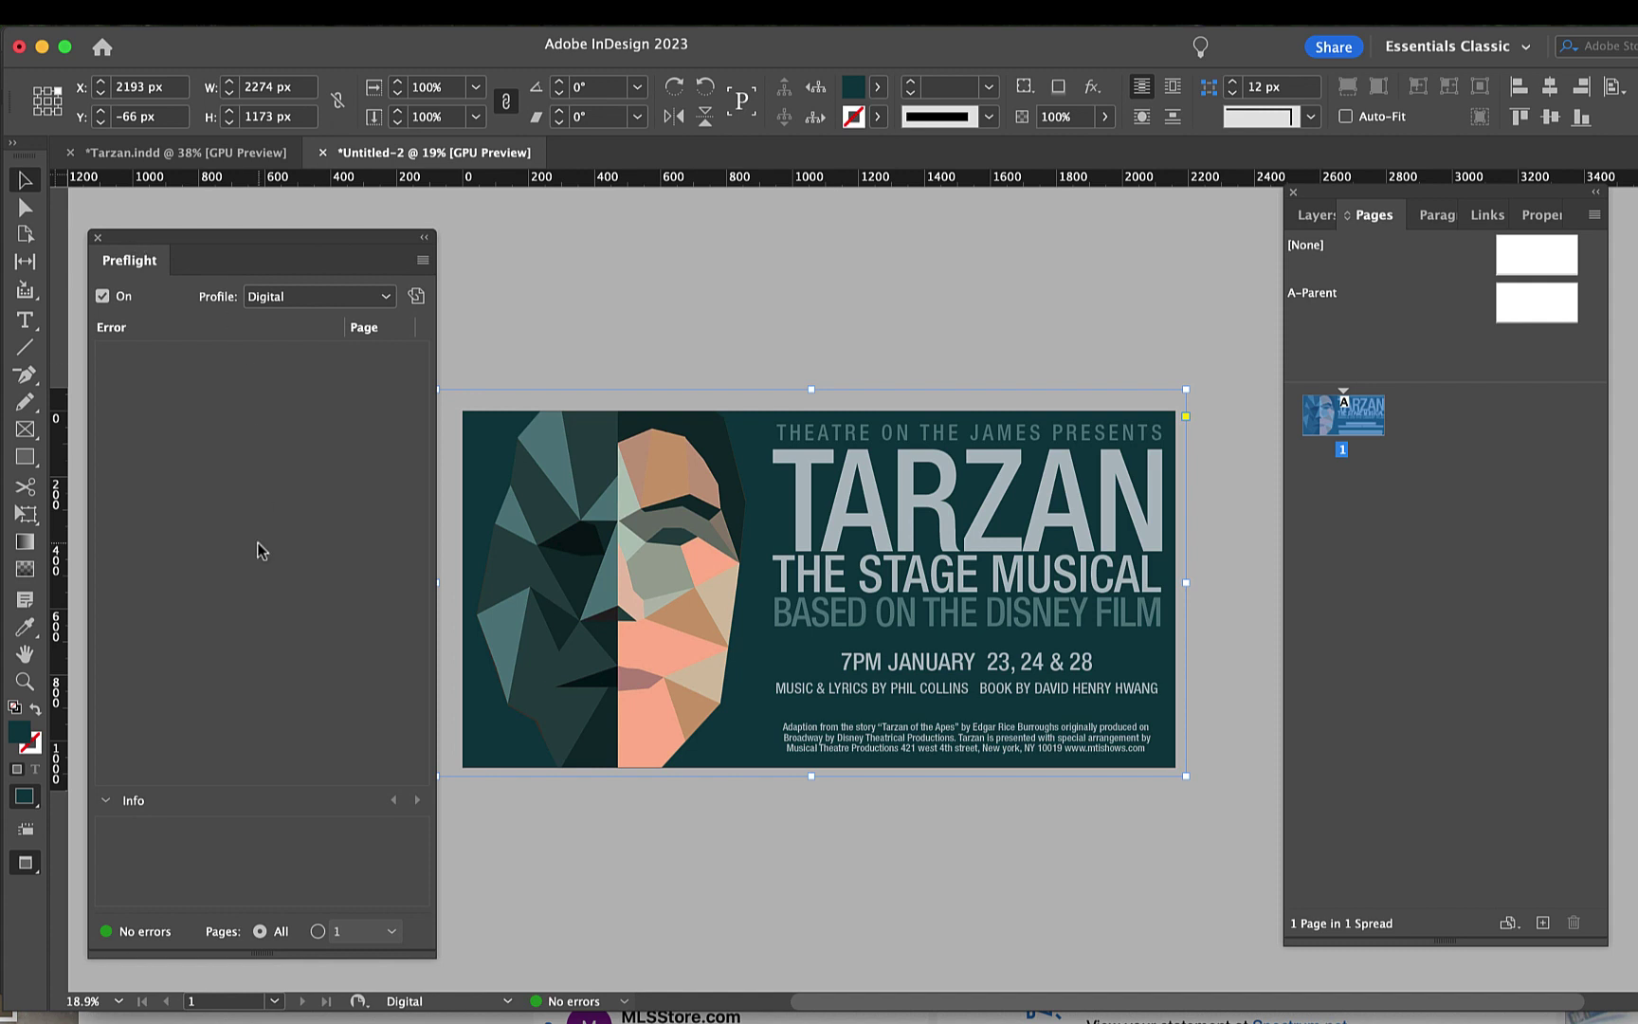
pyautogui.click(97, 238)
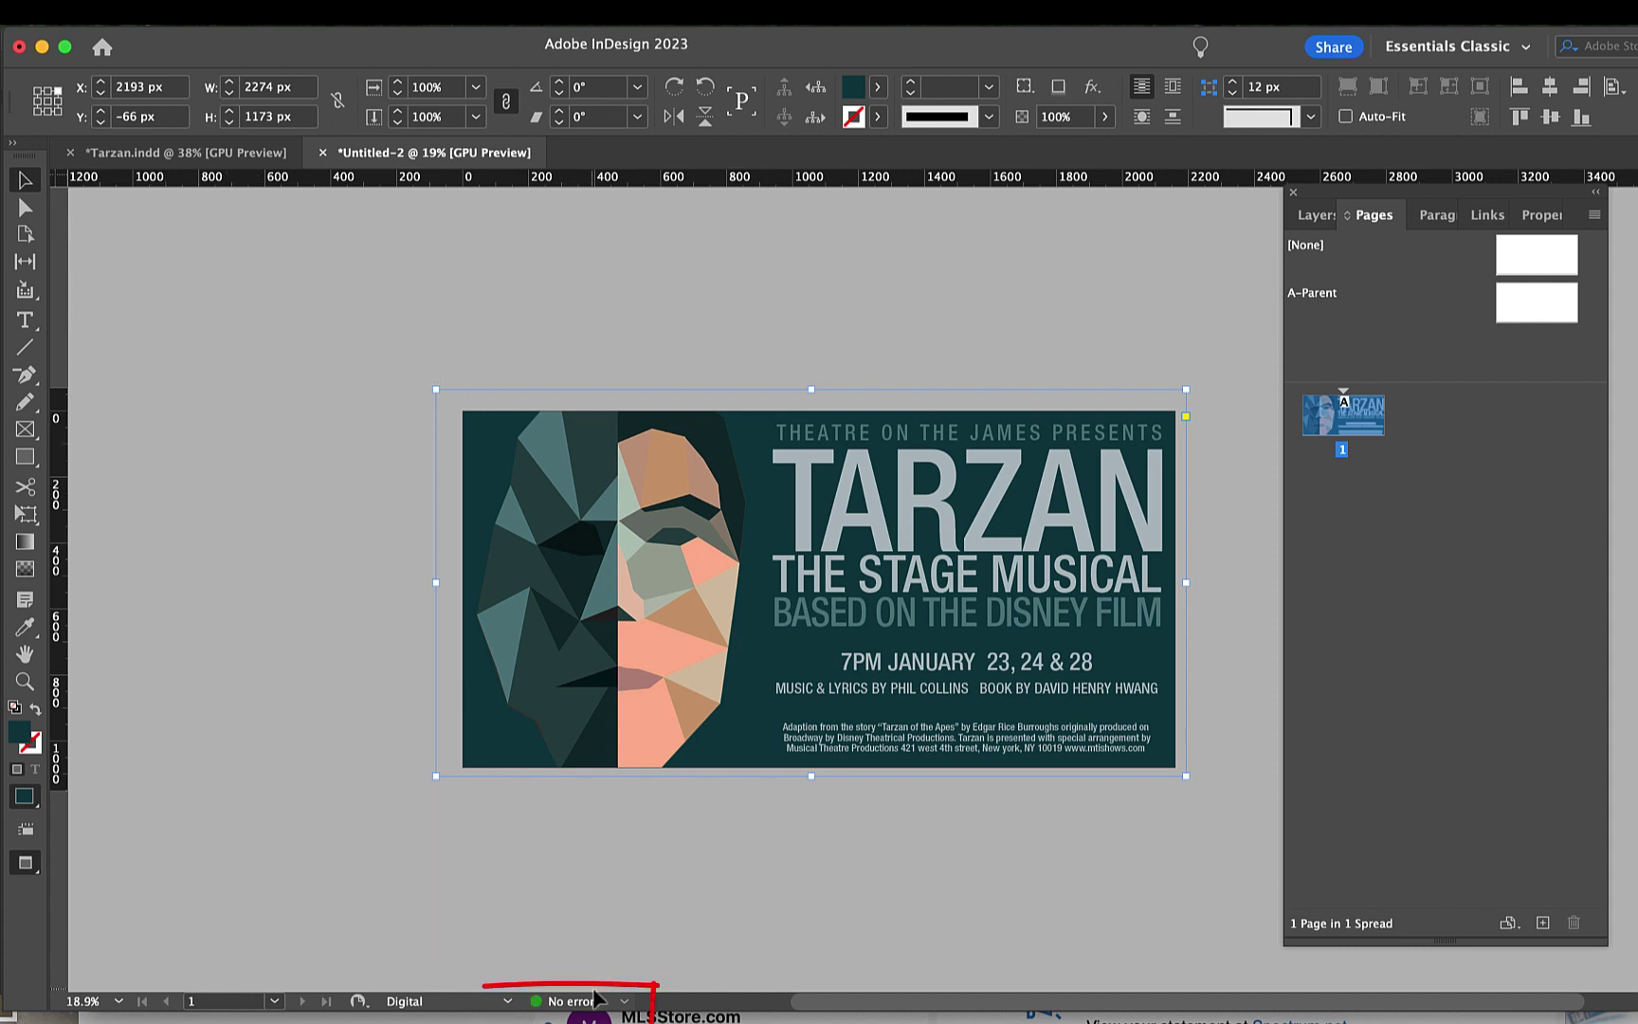
# - Start a JPEG export into the InDESIGN folder, naming the file with first initial and last name followed by .EVENTBRITE
pyautogui.click(152, 12)
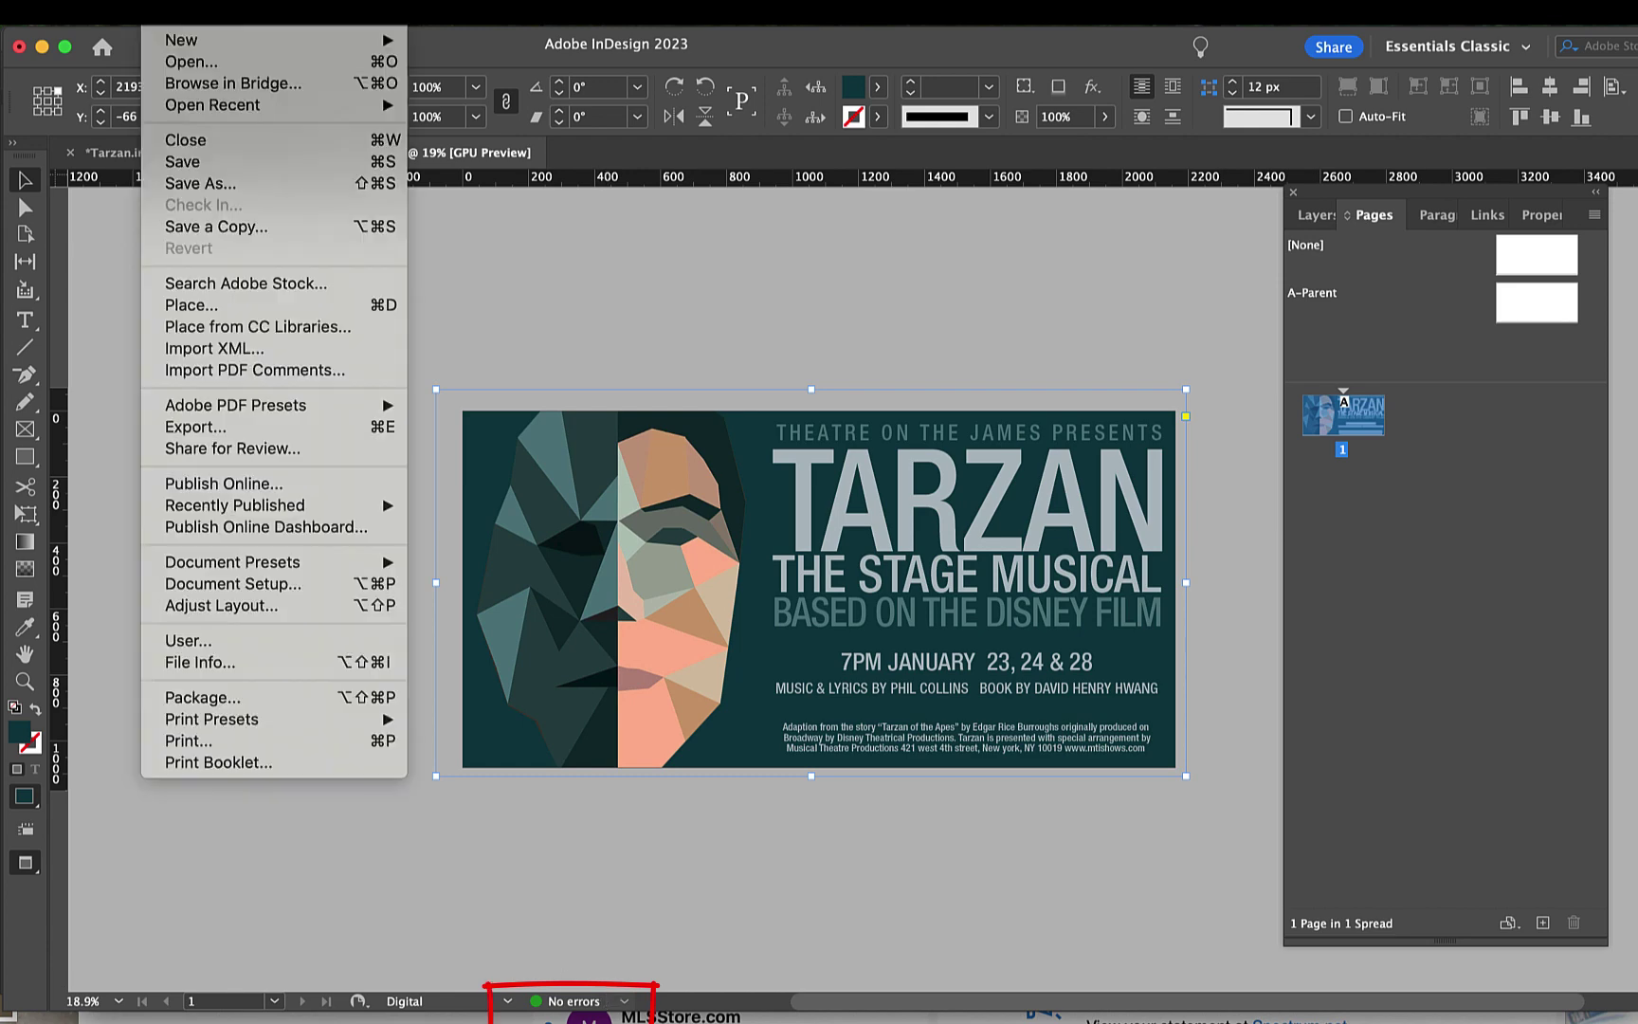
pyautogui.click(206, 425)
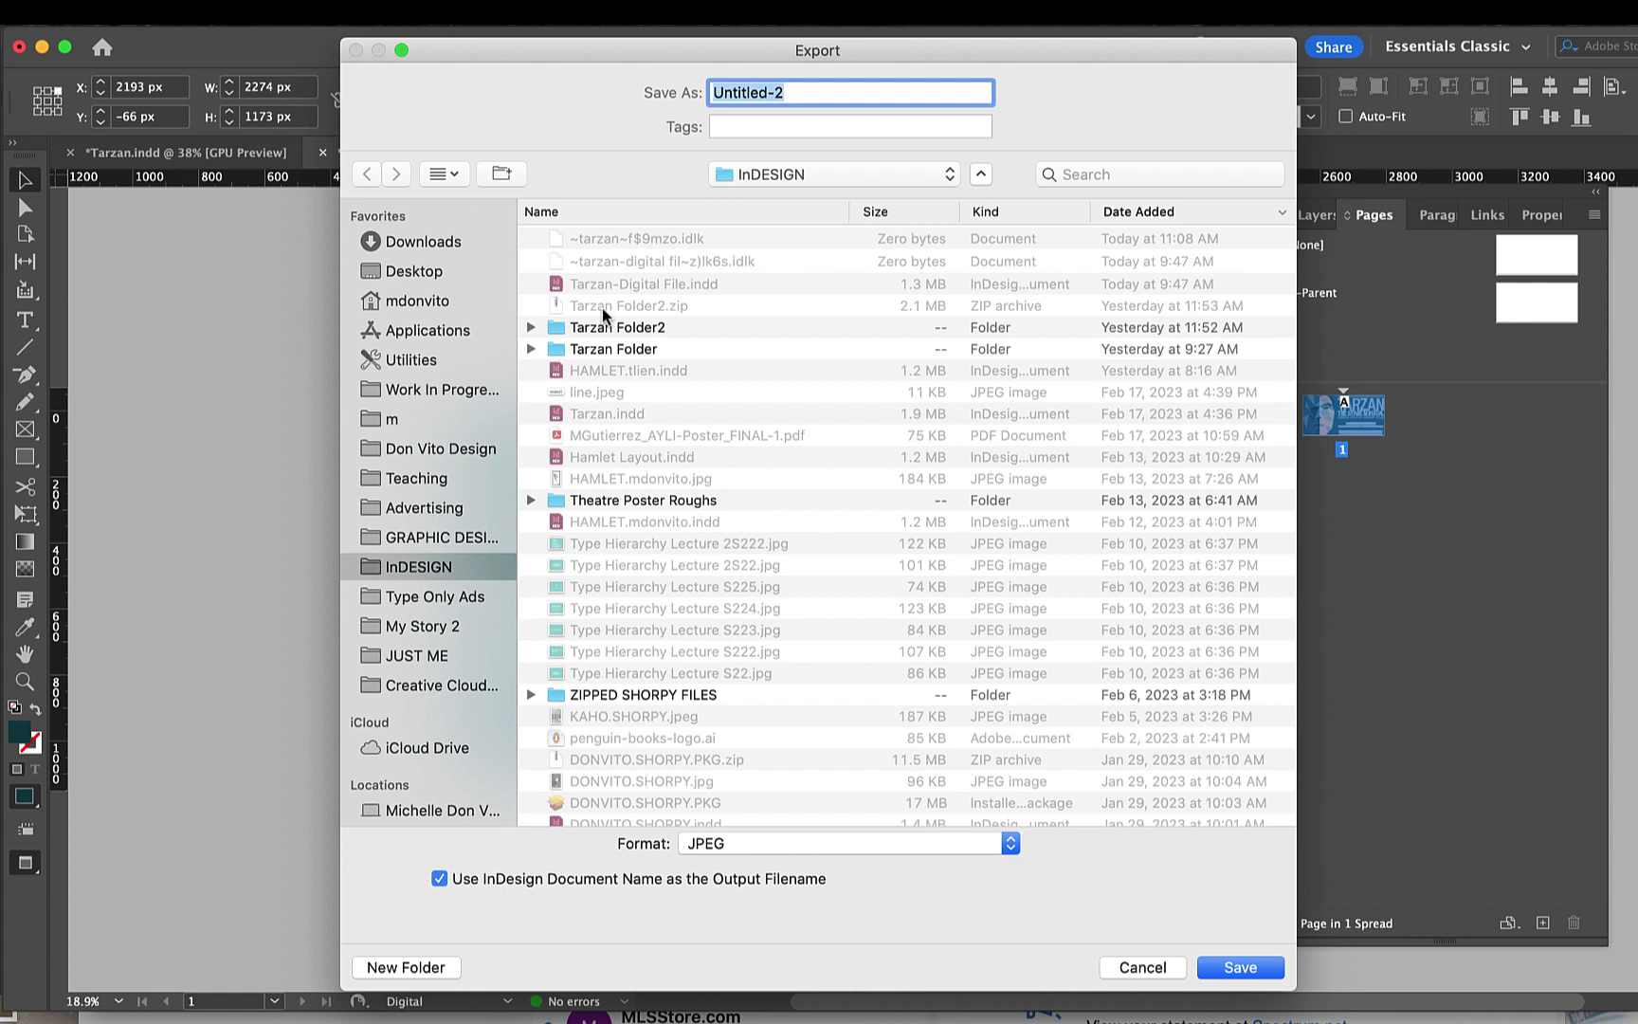
pyautogui.write('MDONVITO.EVENTBRITE')
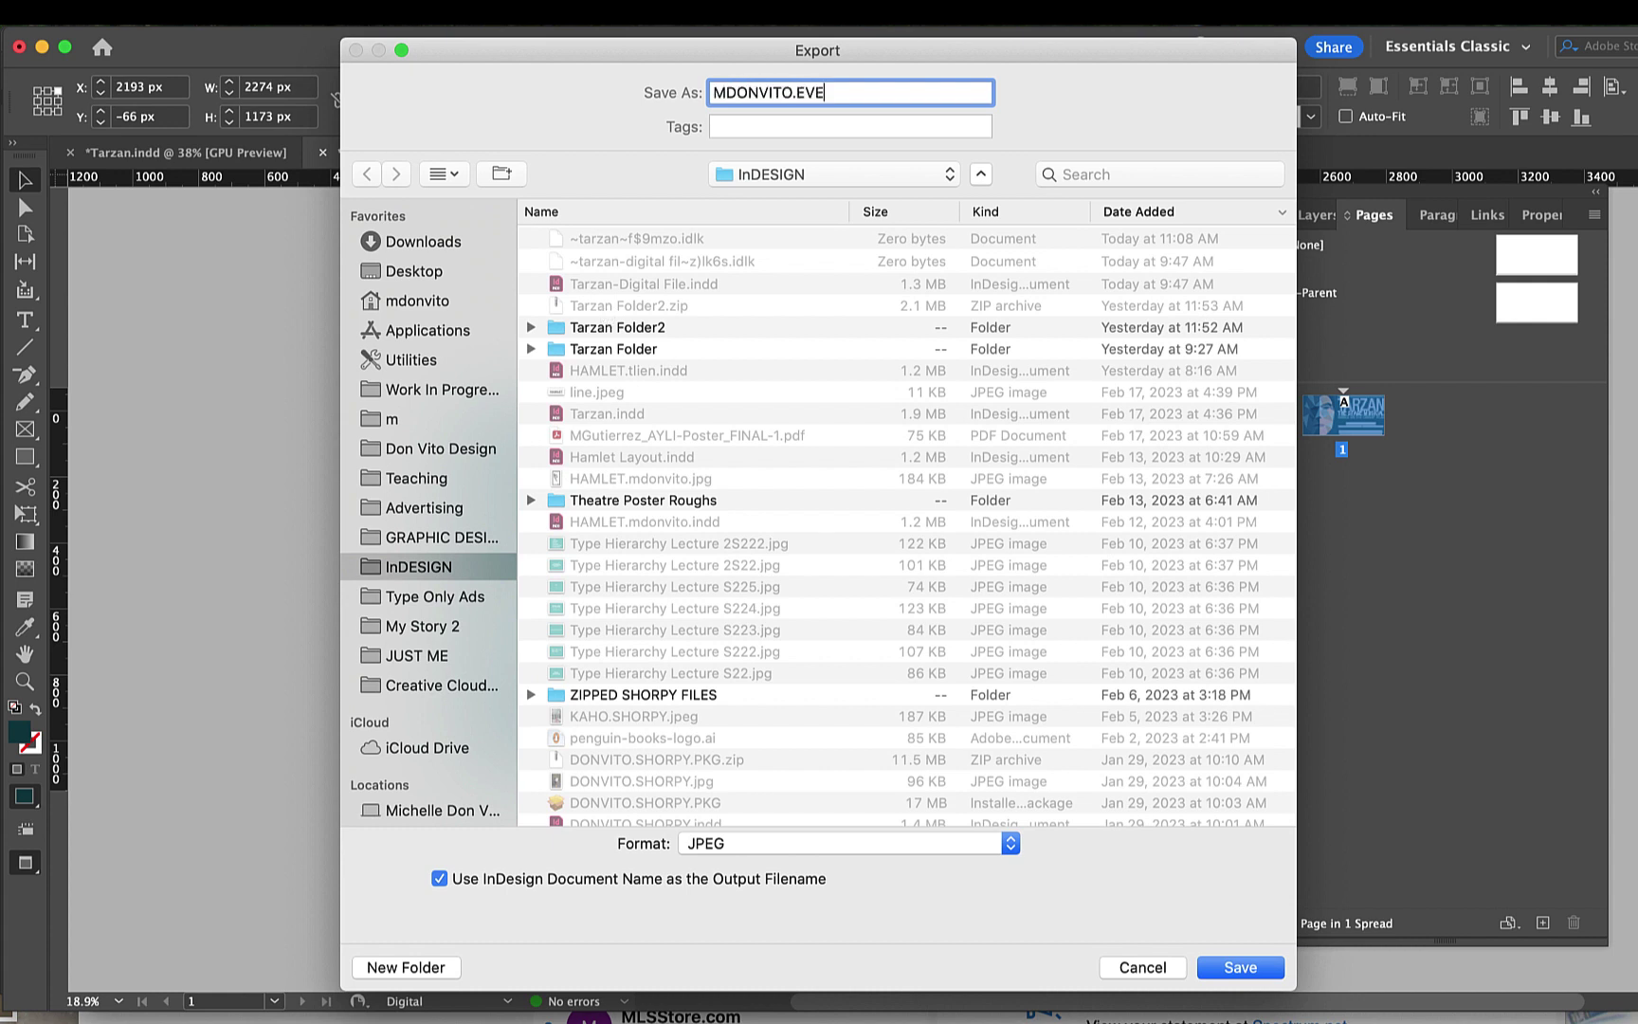
pyautogui.click(1242, 968)
# - Set the JPEG resolution to 72 ppi and the quality to Maximum, and export the ad
pyautogui.click(834, 537)
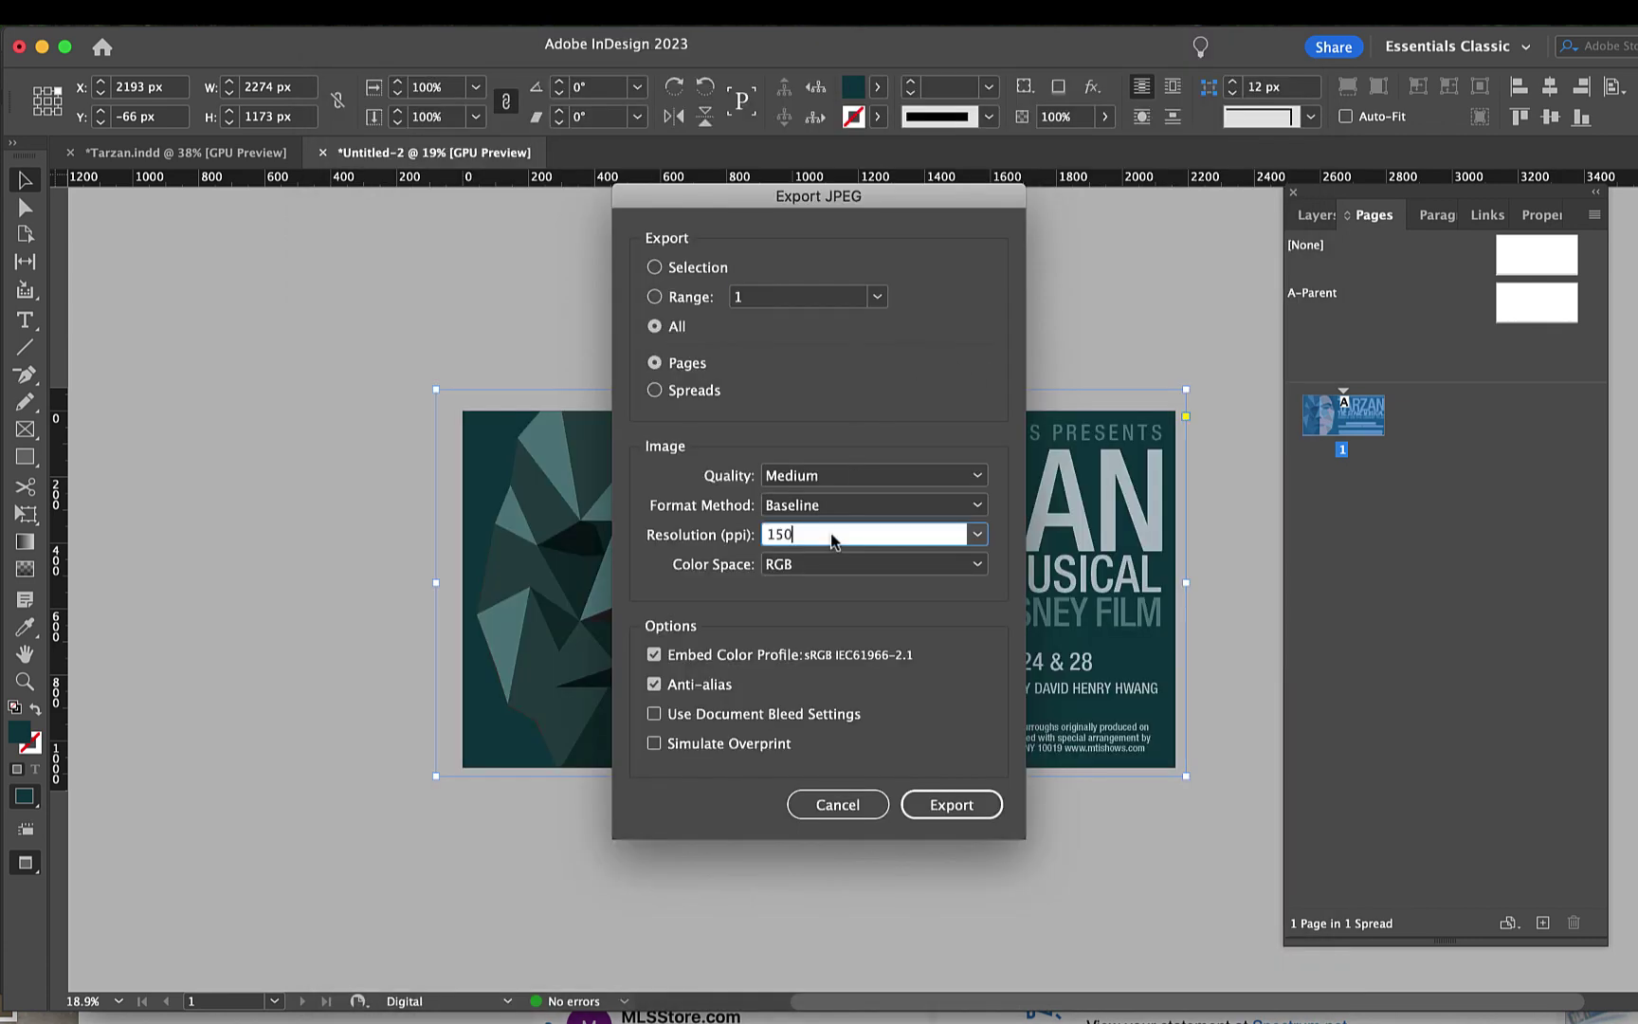
pyautogui.click(977, 535)
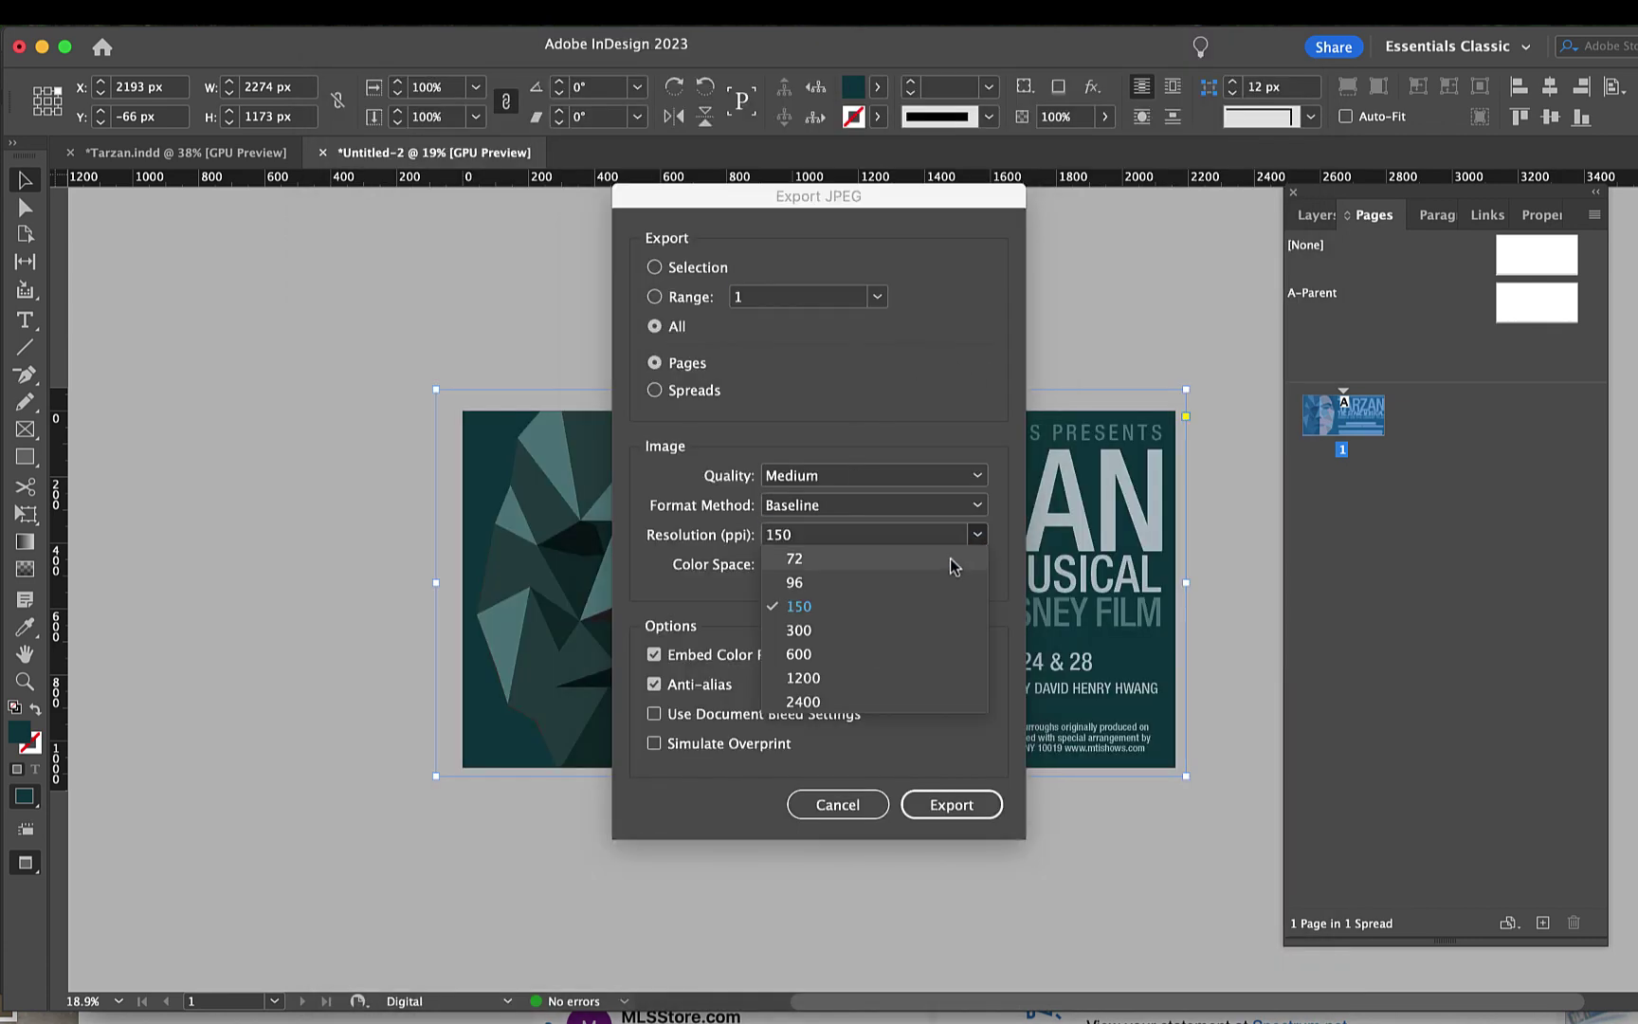
pyautogui.click(951, 558)
pyautogui.hotkey('shift', 'Tab')
pyautogui.hotkey('shift', 'Tab')
pyautogui.press('Down')
pyautogui.press('Down')
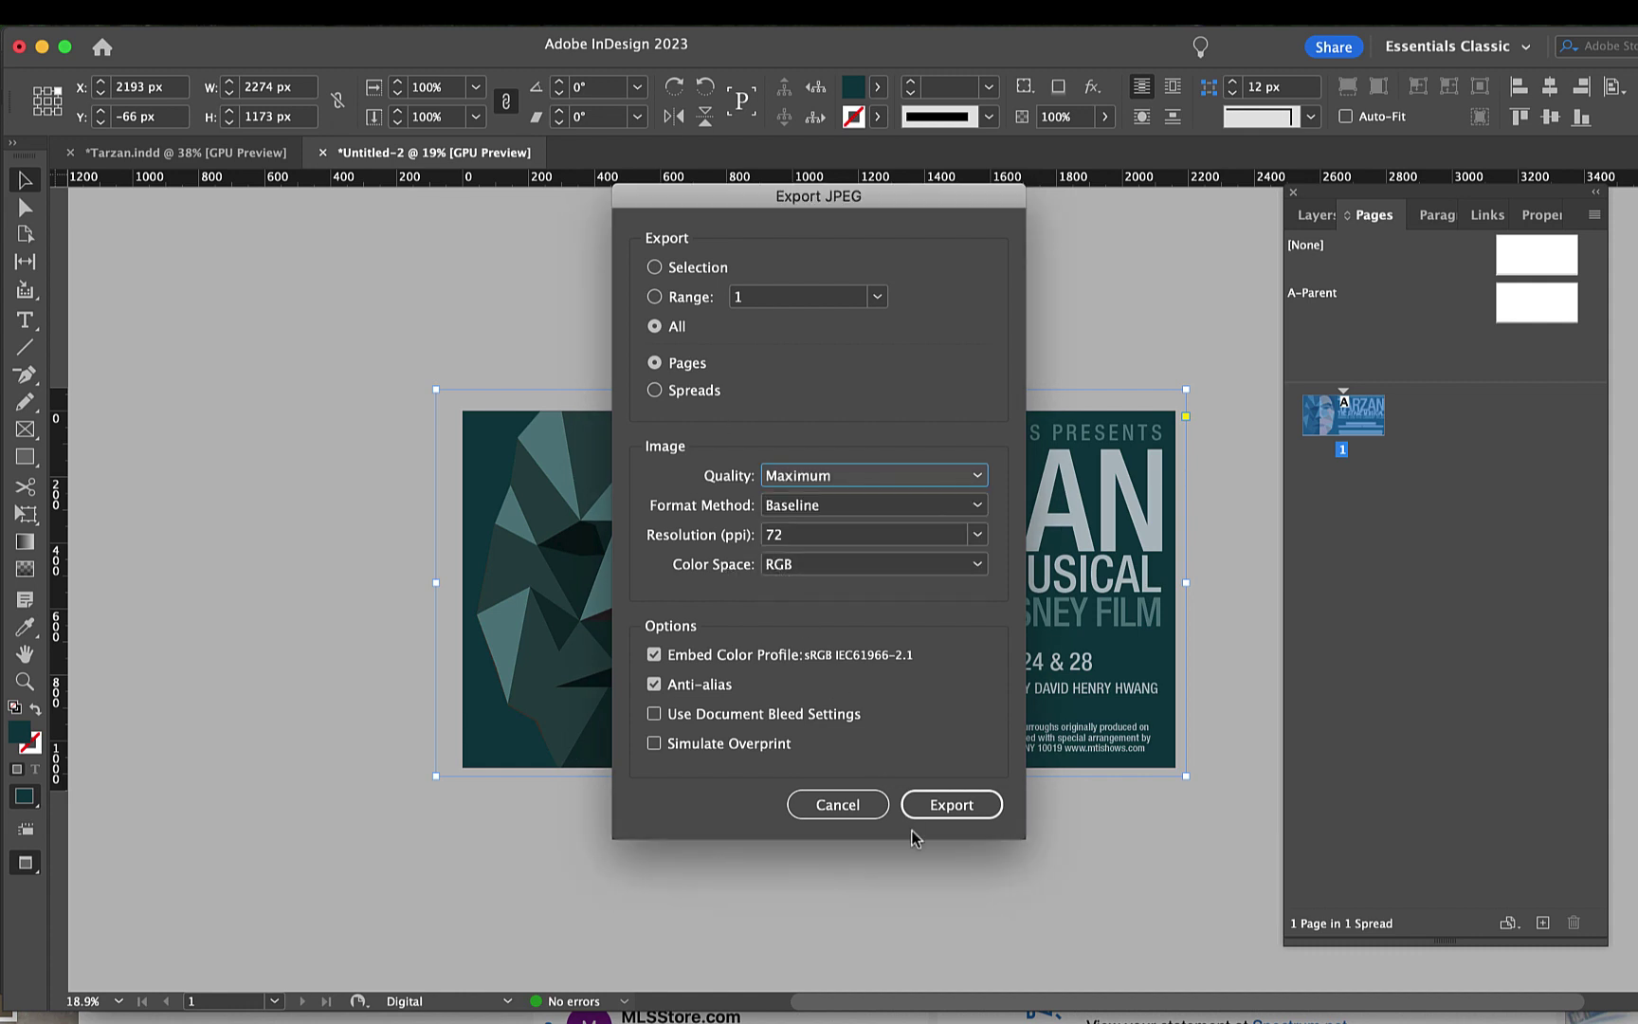
pyautogui.click(941, 806)
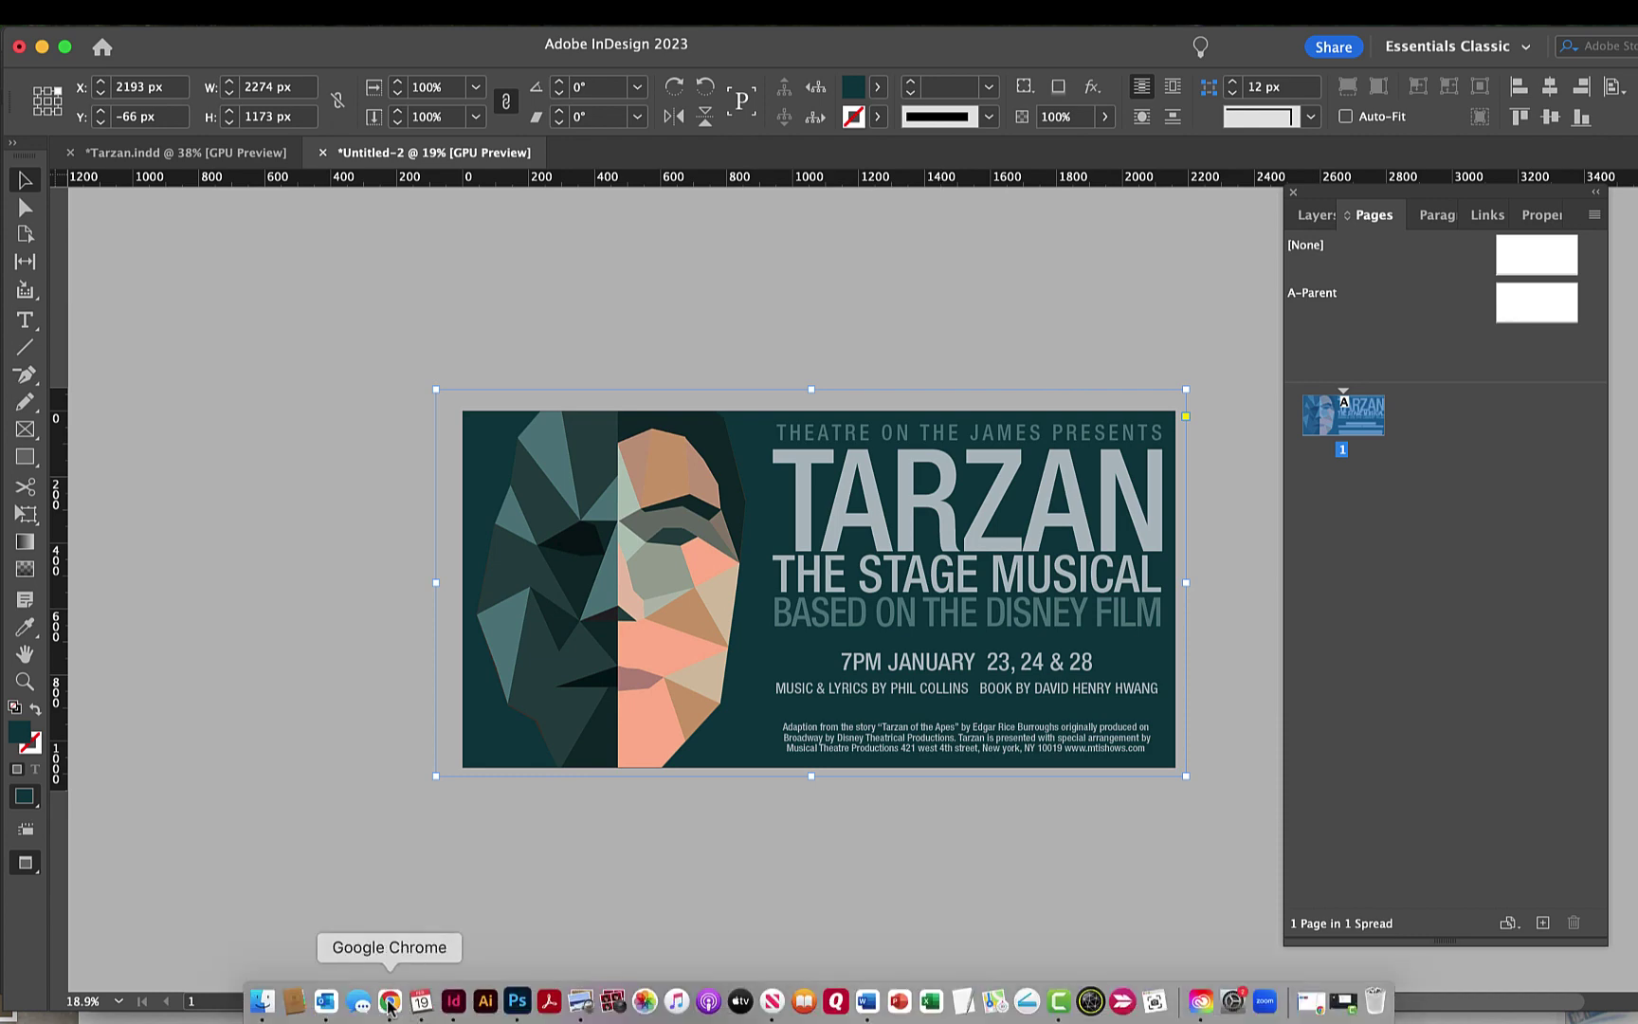
# - Switch to Google Chrome and review the image guidelines and naming convention on the AS YOU LIKE IT Digital File assignment page
pyautogui.click(402, 995)
pyautogui.scroll(-5, 689, 555)
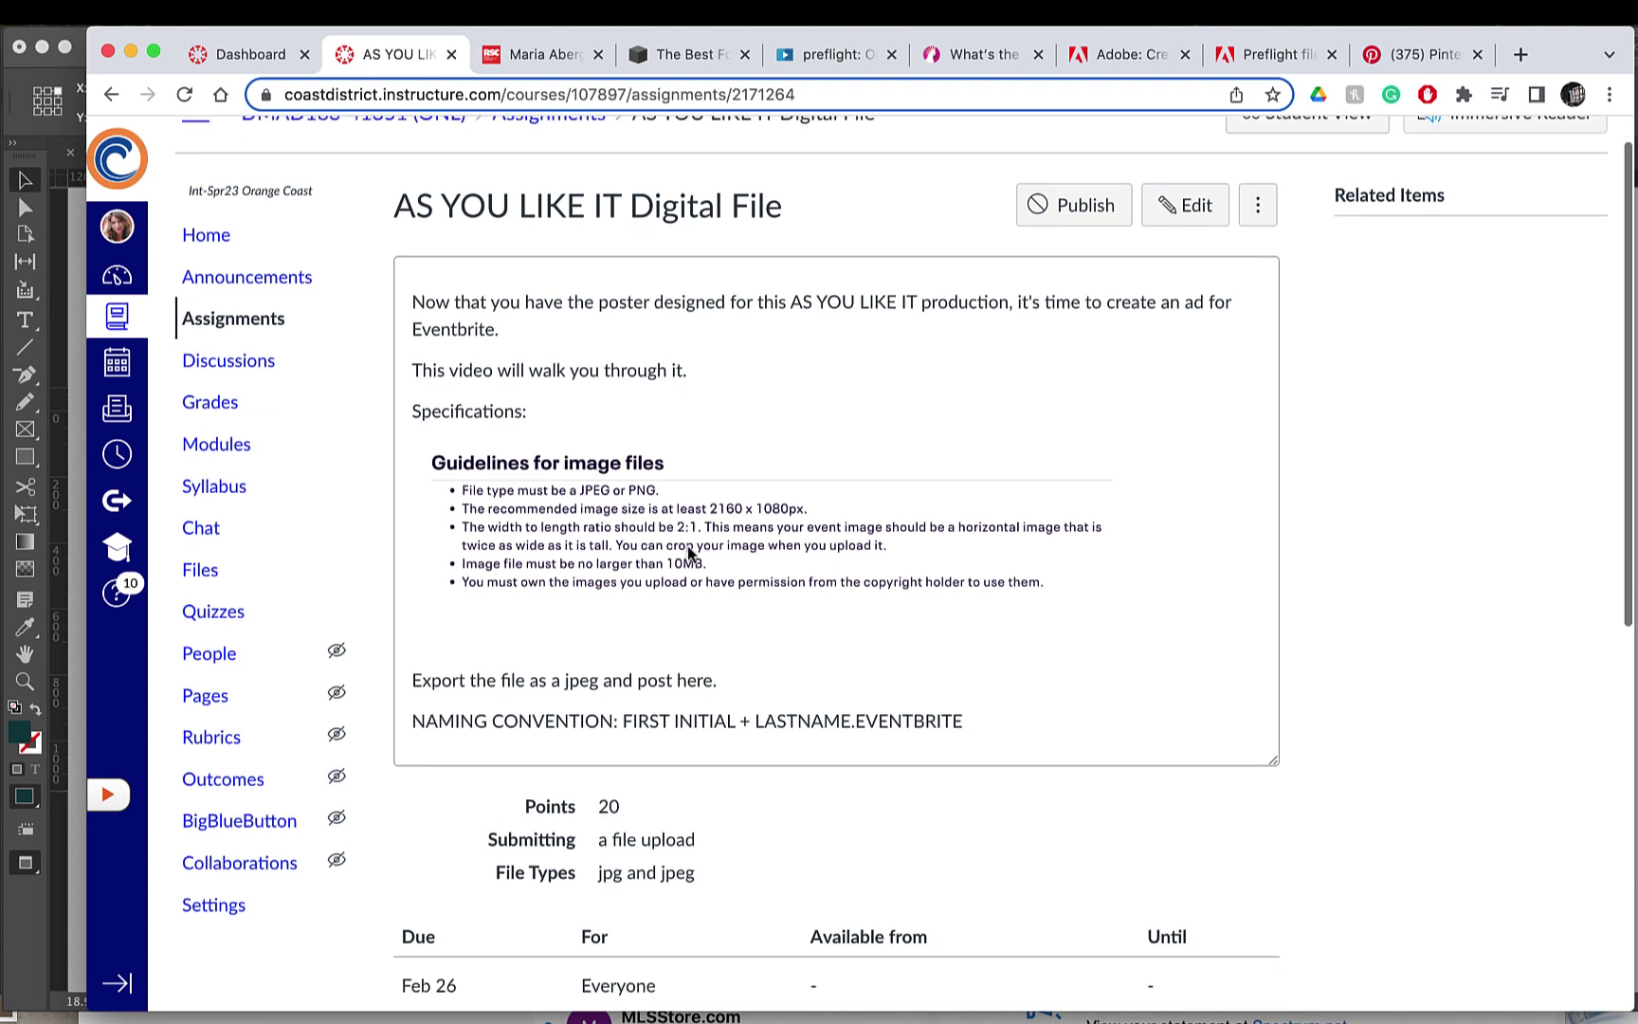